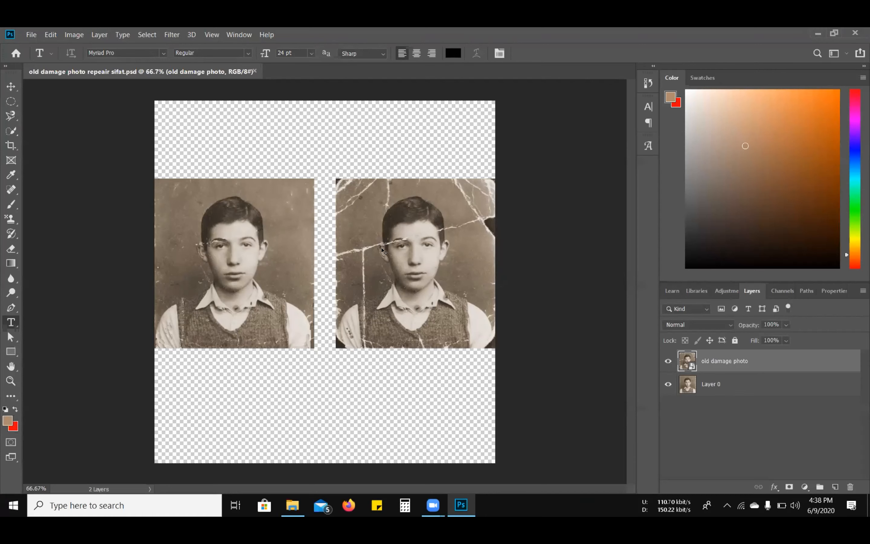
key("ctrl+plus")
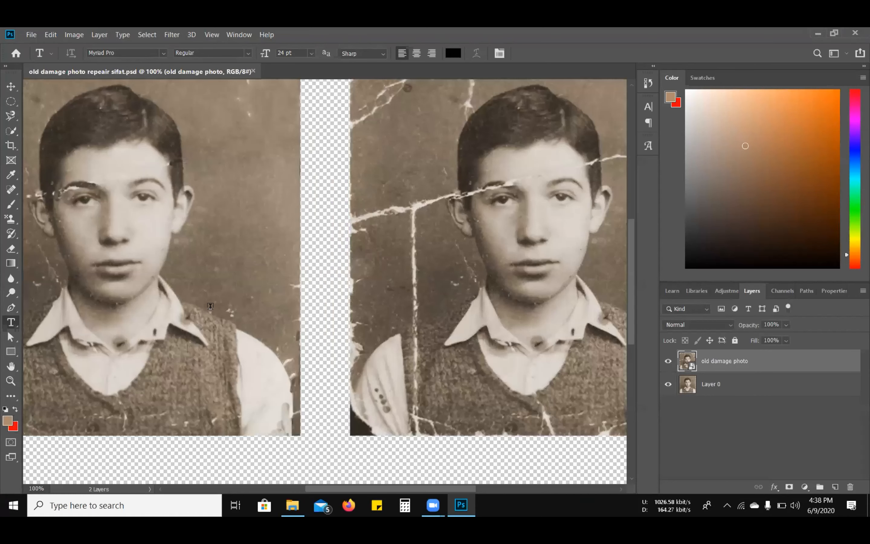
key("ctrl+plus")
scroll(210, 305, "down", 1)
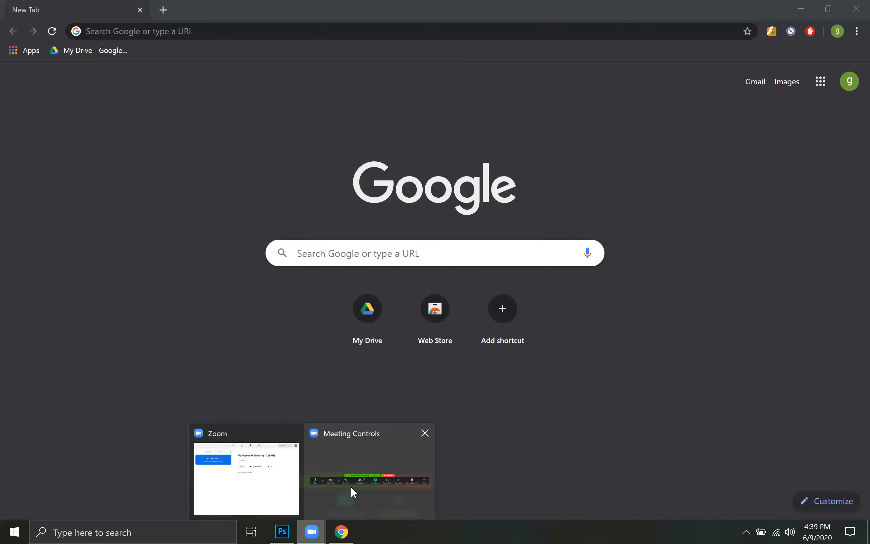
left_click(358, 470)
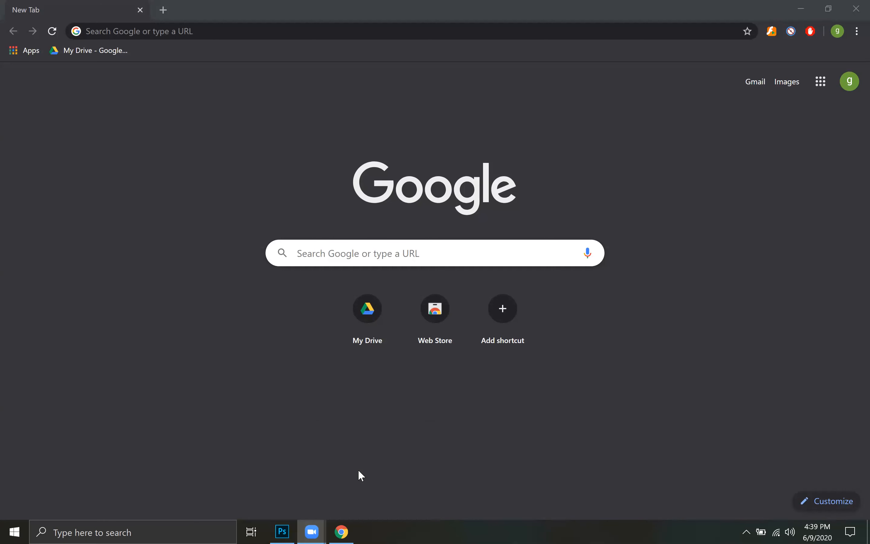
Step: Open the Desktop folder in File Explorer and copy the photo file 746067.jpg
key("super+e")
left_click(189, 198)
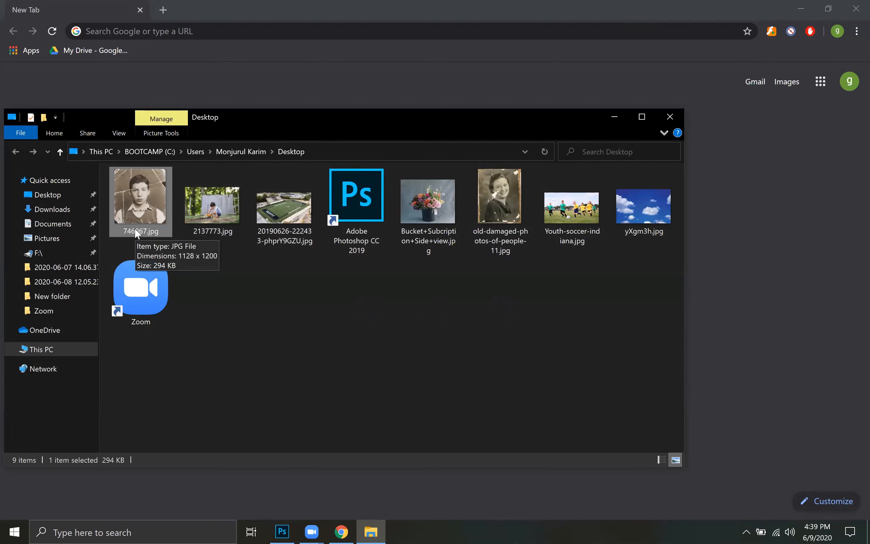
right_click(133, 191)
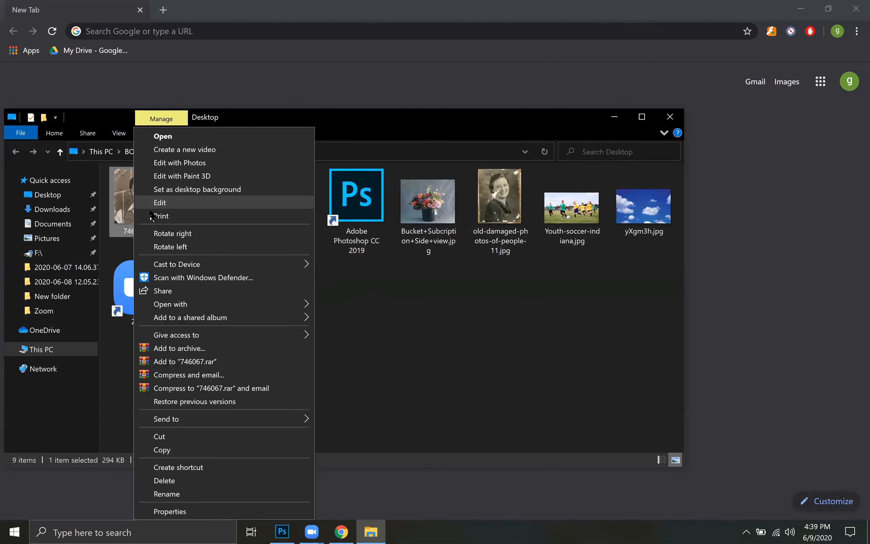
left_click(146, 199)
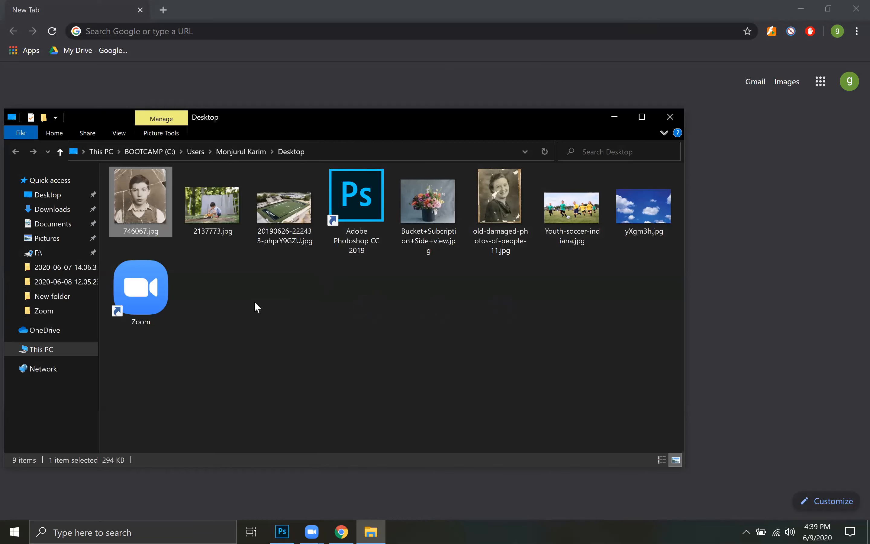
Step: Rename the copied photo's source file 746067.jpg as asa.jpg
left_click(143, 232)
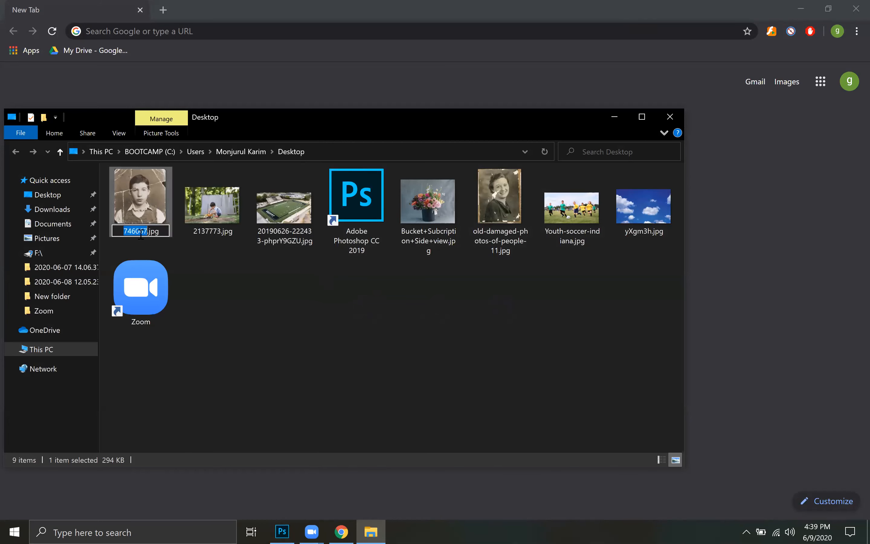
type("asa")
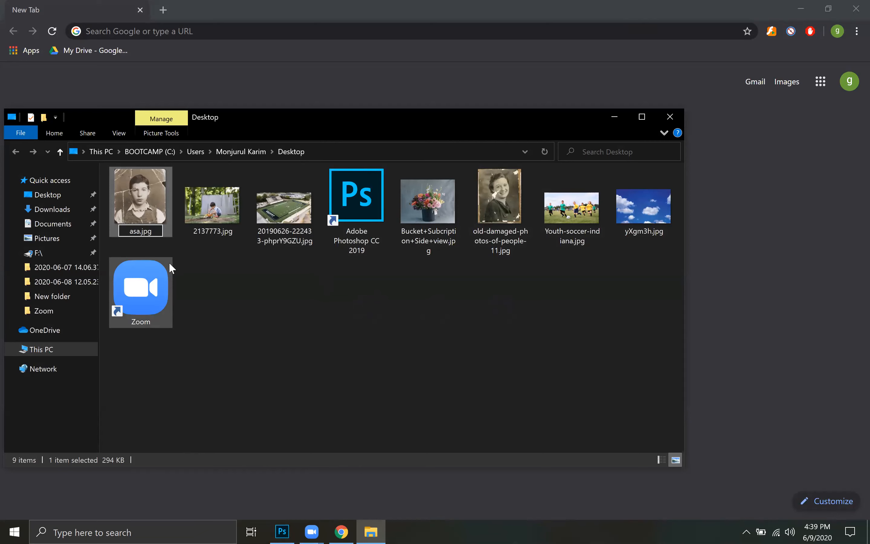
key("Return")
Step: Paste a shortcut to the copied photo into the Desktop folder and undo the file rename
right_click(247, 279)
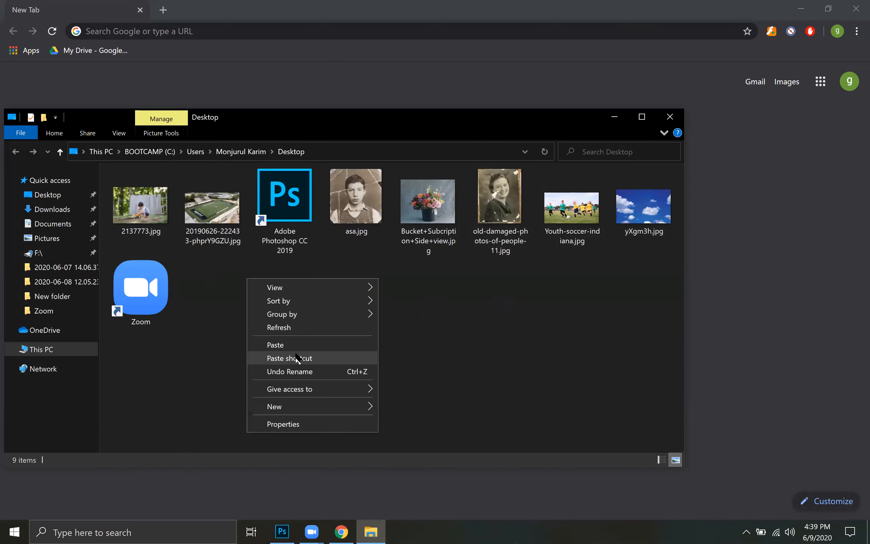
left_click(295, 349)
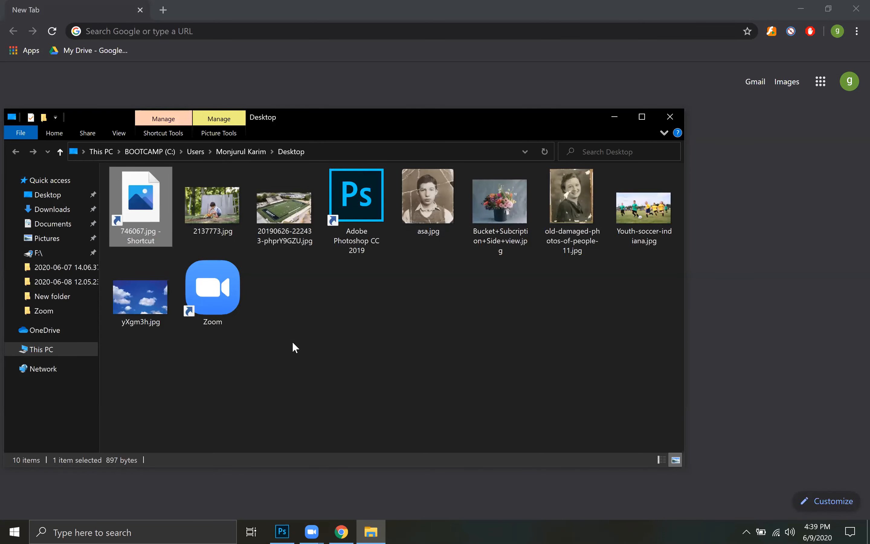
key("ctrl+z")
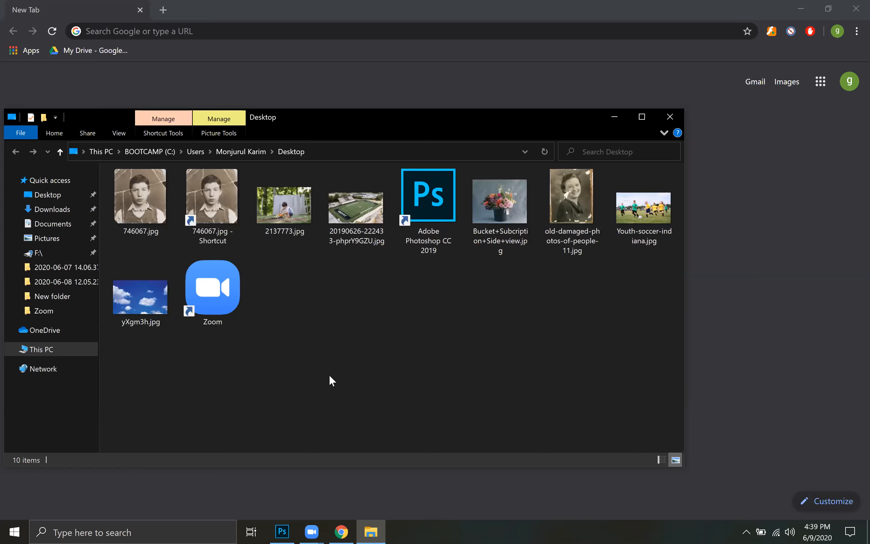
Step: Paste a duplicate of 746067.jpg into the Desktop folder and delete the pasted shortcut
right_click(332, 381)
left_click(331, 379)
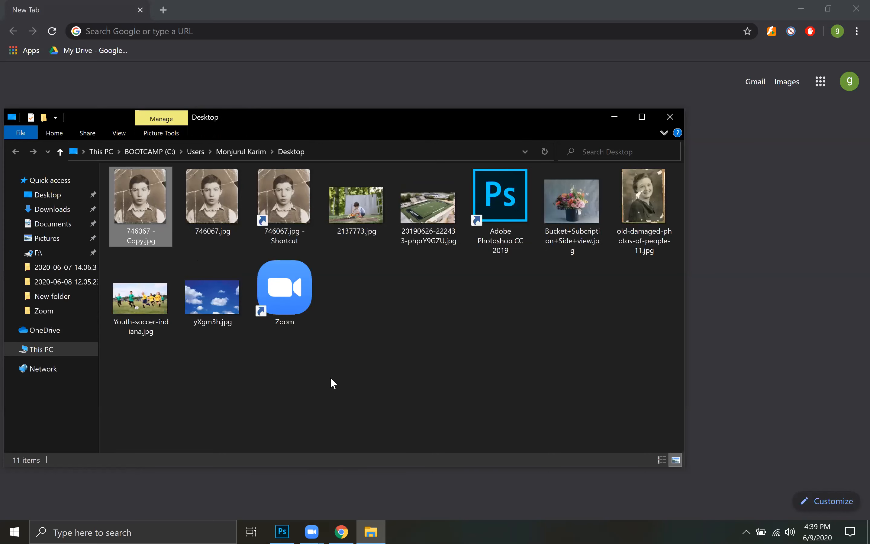
right_click(314, 240)
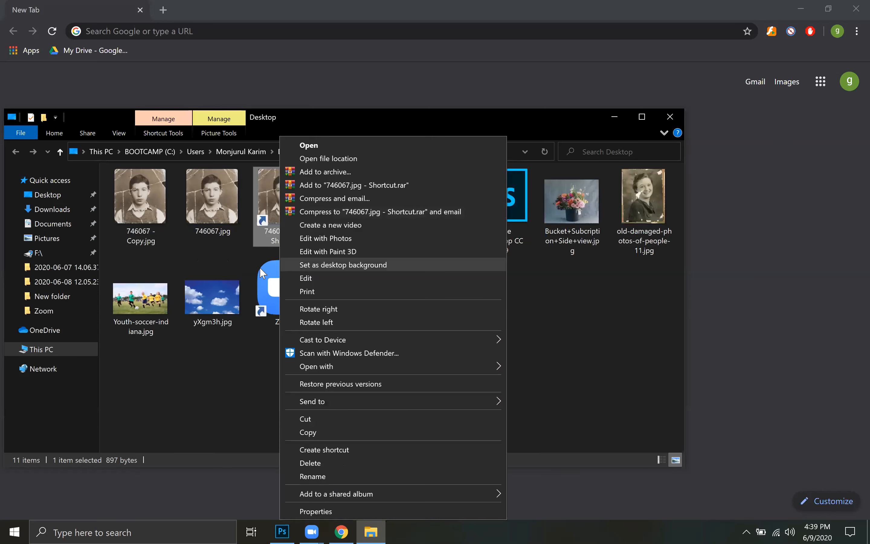
key("Delete")
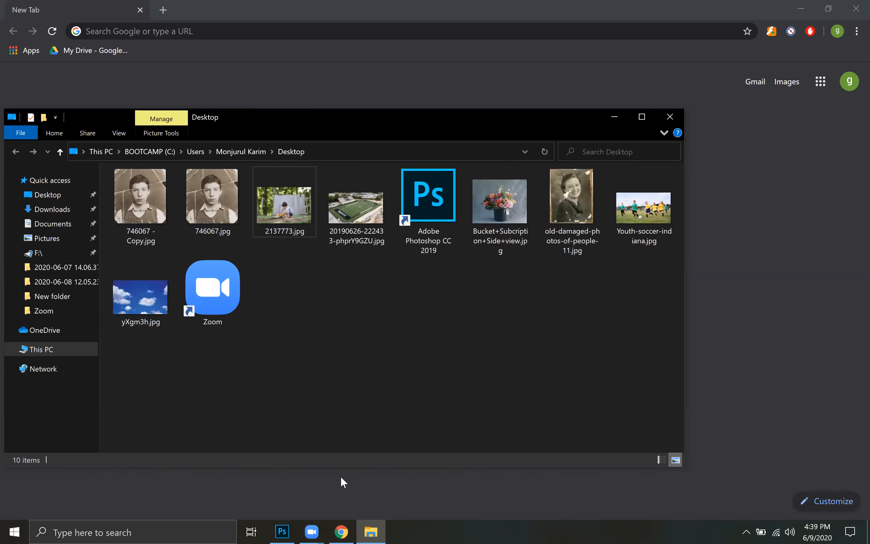
Step: Open 746067 - Copy.jpg from the Desktop folder with Adobe Photoshop CC 2019
left_click(153, 200)
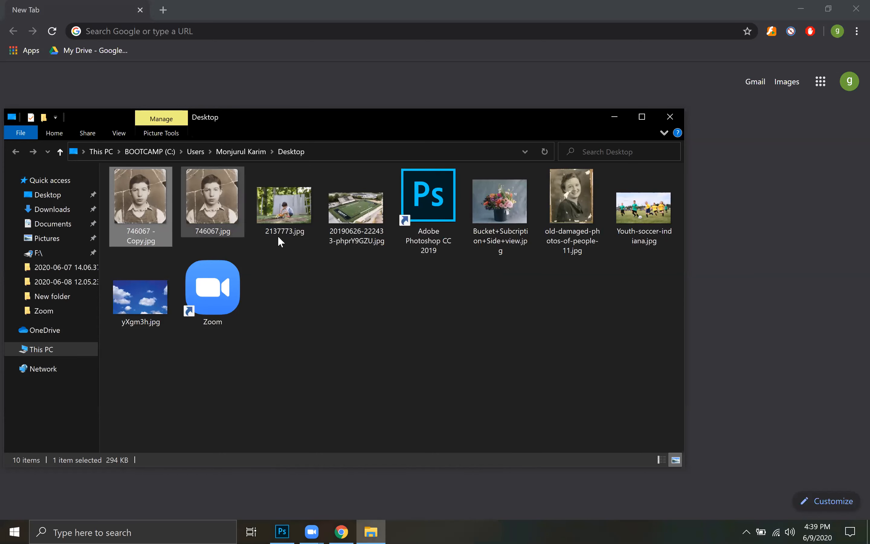
right_click(140, 192)
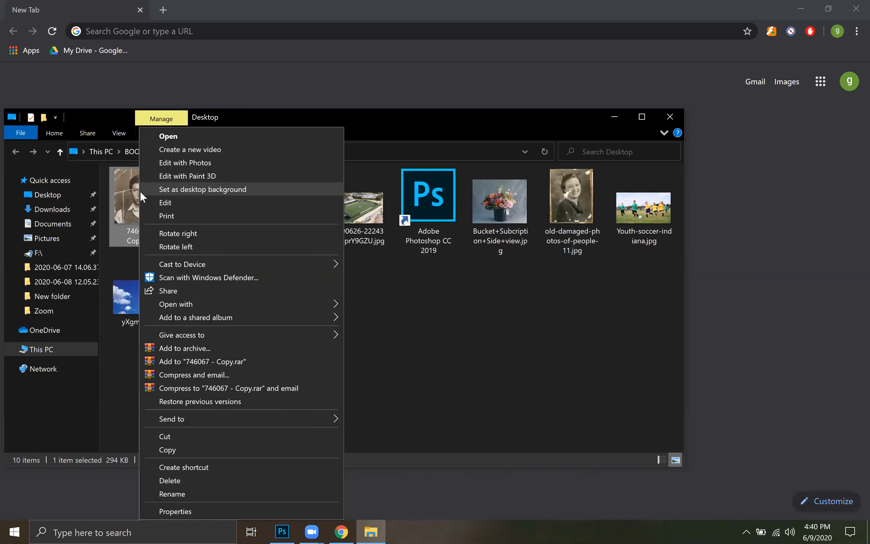
mouse_move(324, 303)
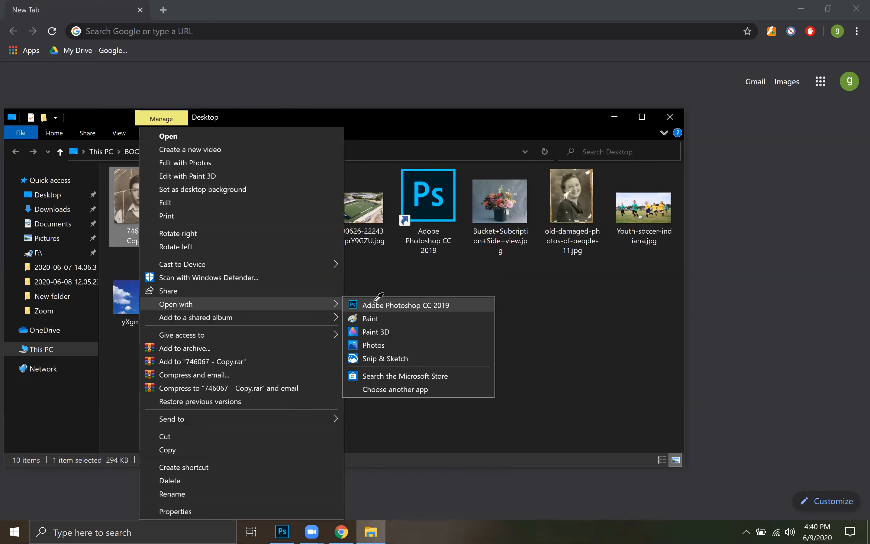
left_click(376, 302)
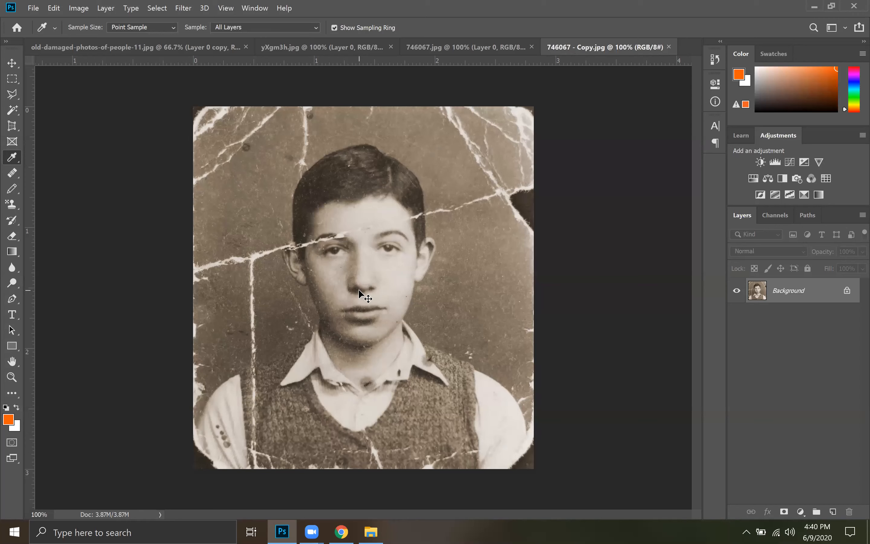
Step: Unlock the Background layer of the copied photo, cancel the Layer Style dialog and keep the layer selected
right_click(424, 274)
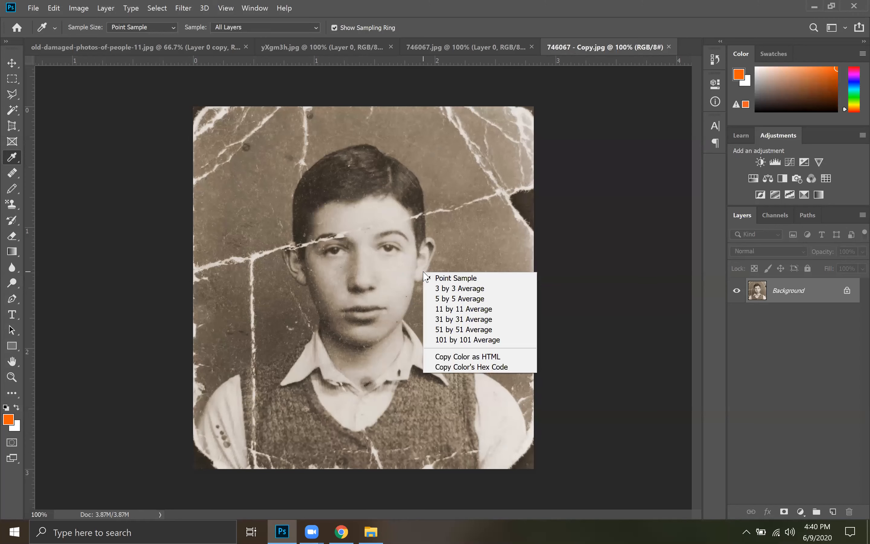
left_click(814, 291)
left_click(846, 291)
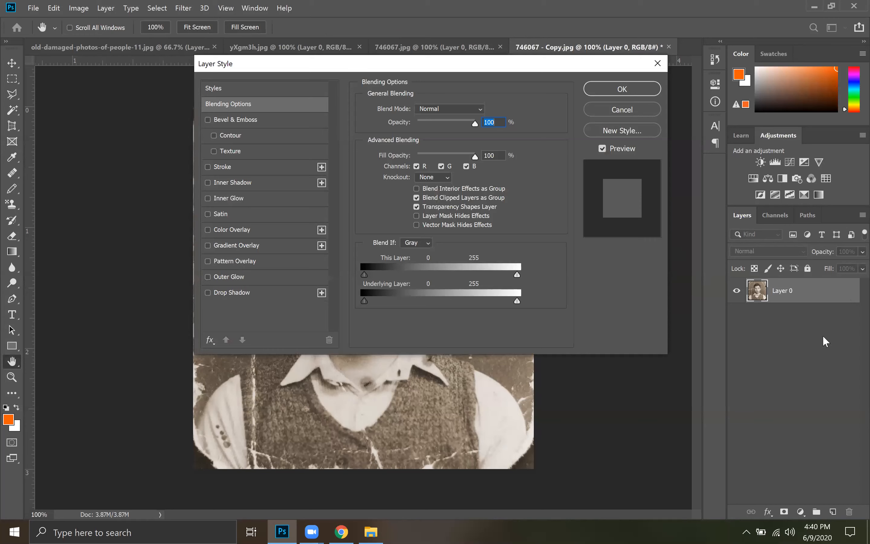
key("Escape")
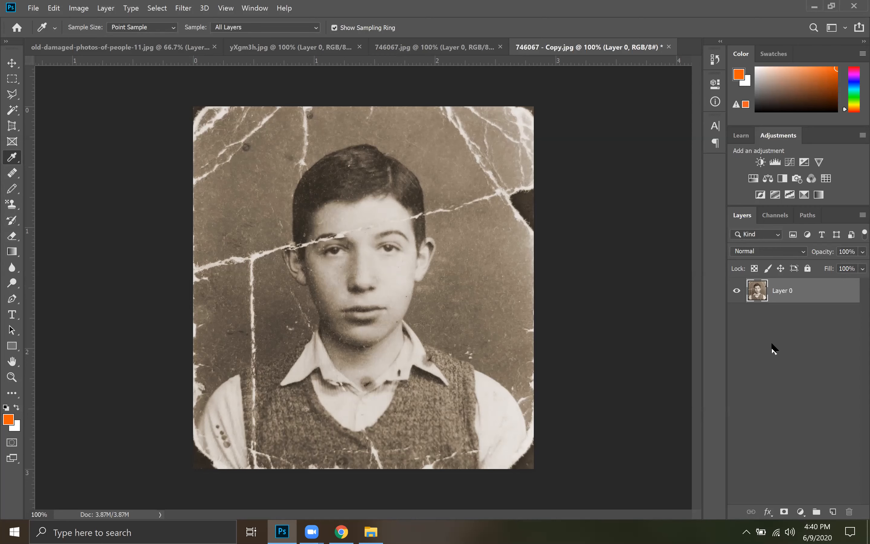
left_click(804, 296, "ctrl")
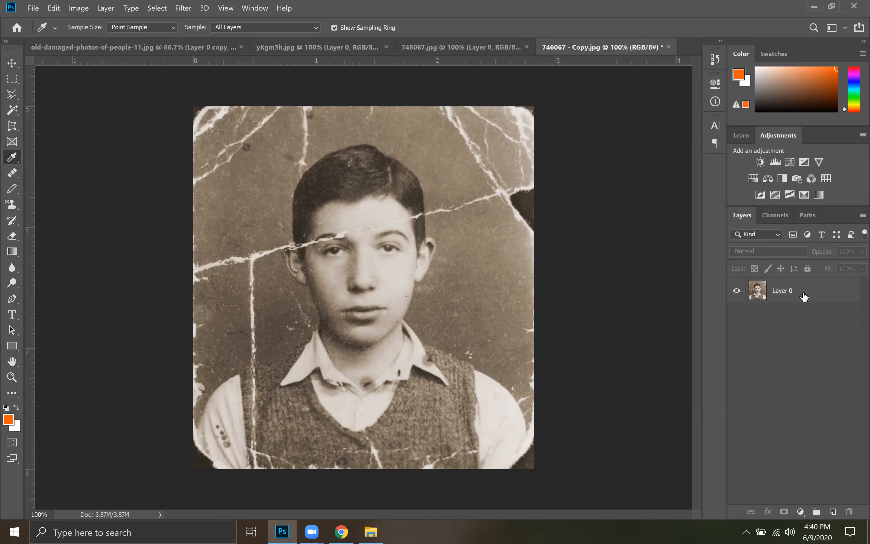
left_click(792, 294)
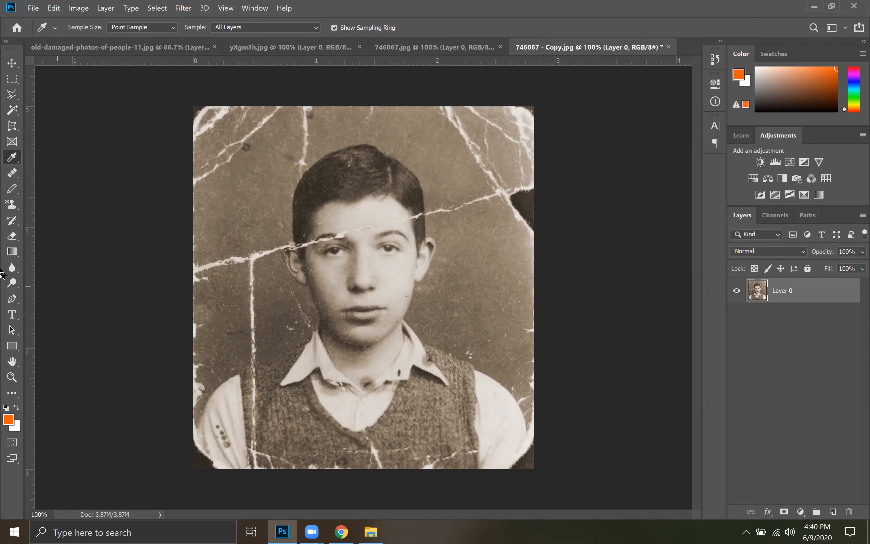
Step: Try to flip the unlocked portrait layer horizontally with Free Transform
left_click(12, 330)
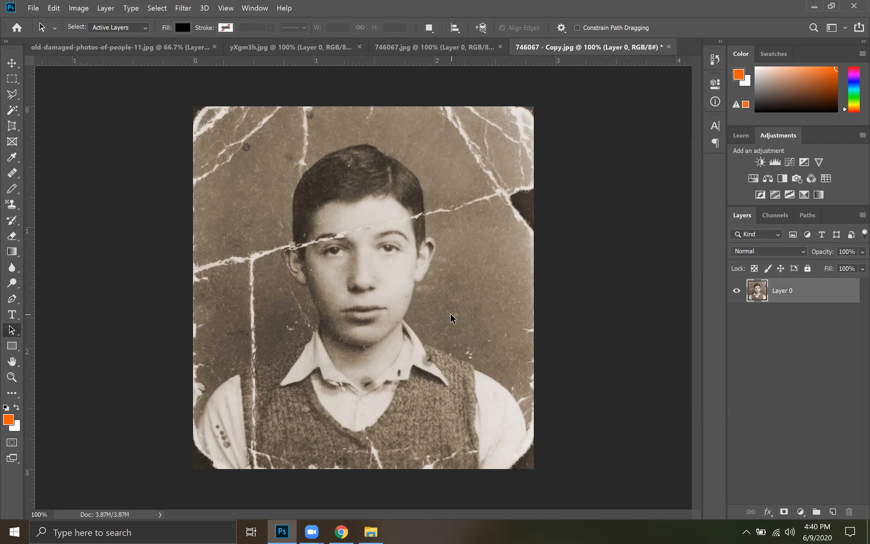
key("ctrl+t")
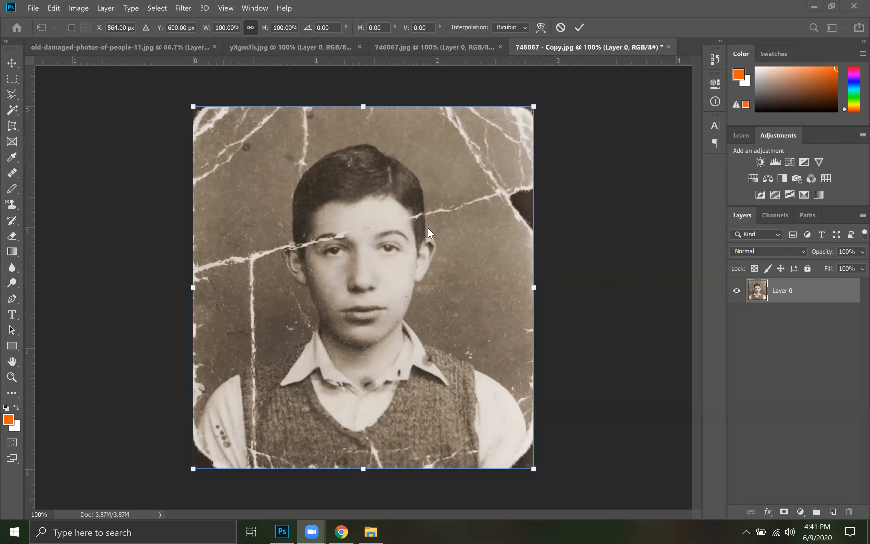
right_click(419, 229)
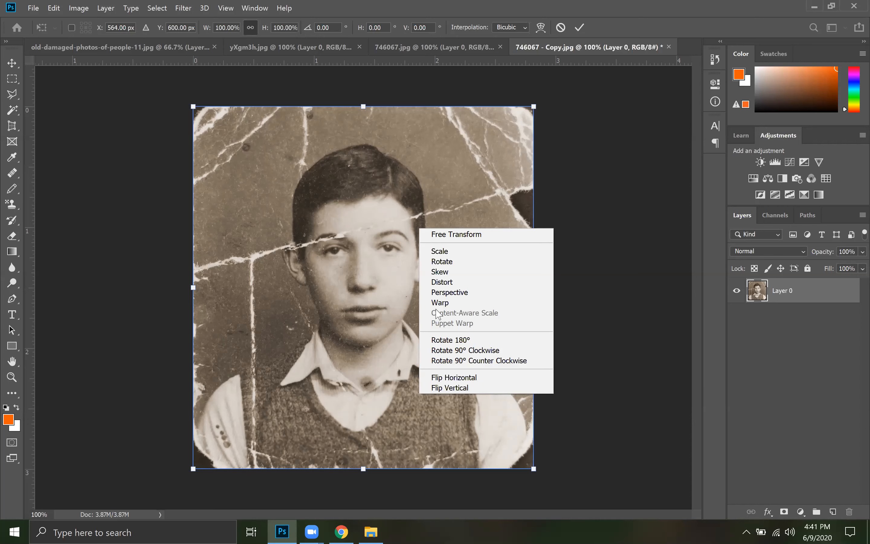
left_click(457, 378)
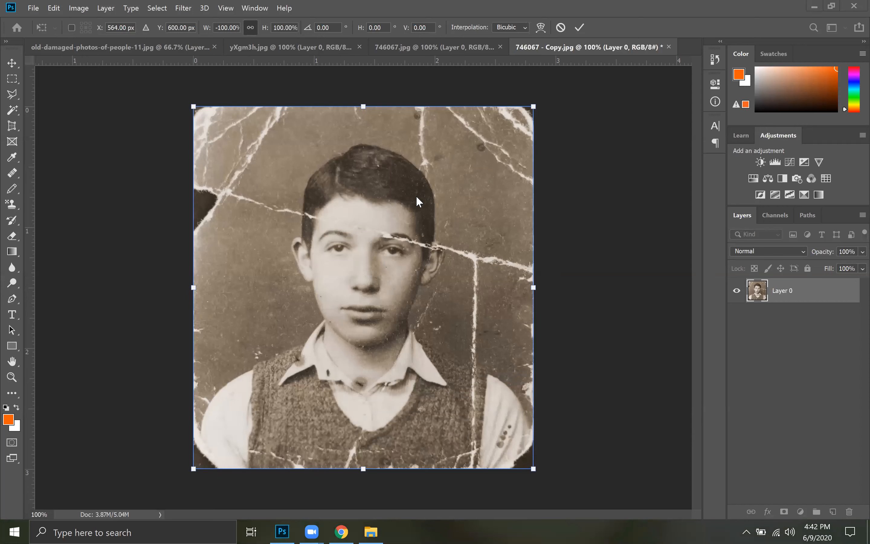
Step: Compare the portrait in 746067.jpg with the one in 746067 - Copy.jpg by switching between the documents
left_click(443, 44)
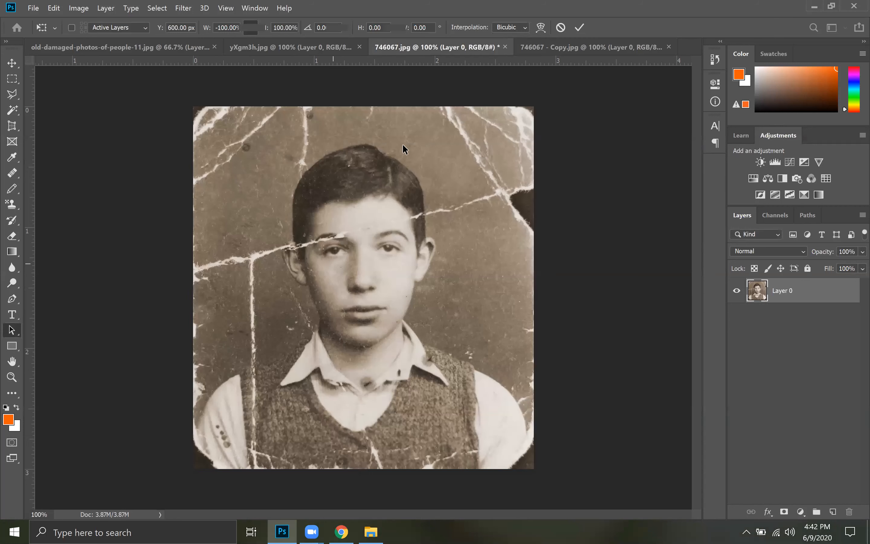
left_click(563, 47)
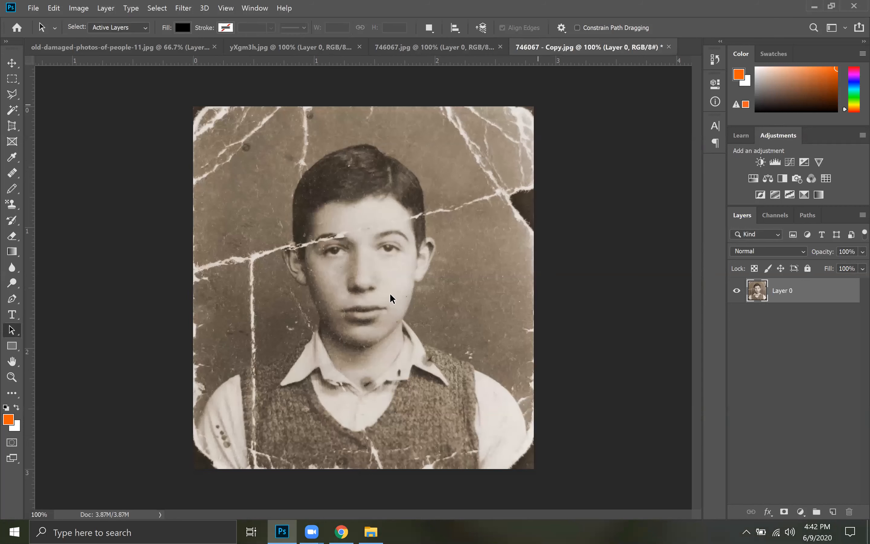
left_click(455, 49)
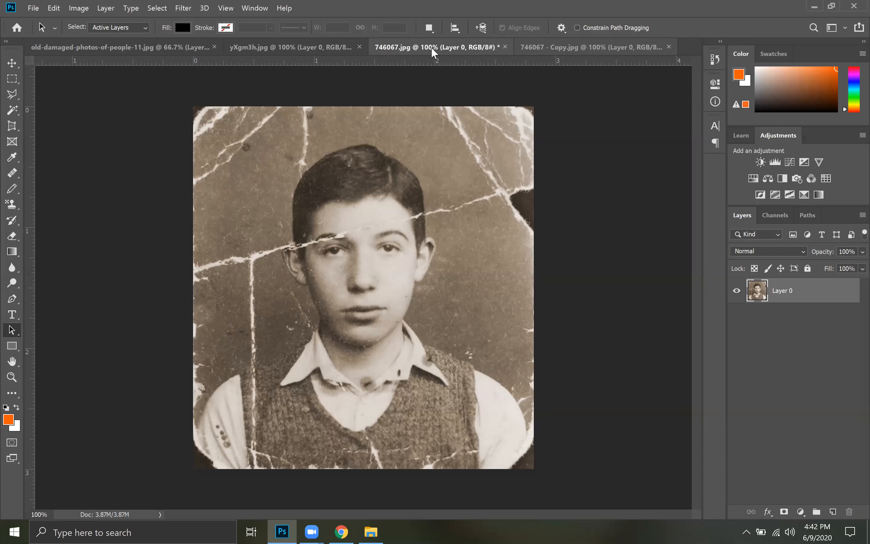
left_click(548, 40)
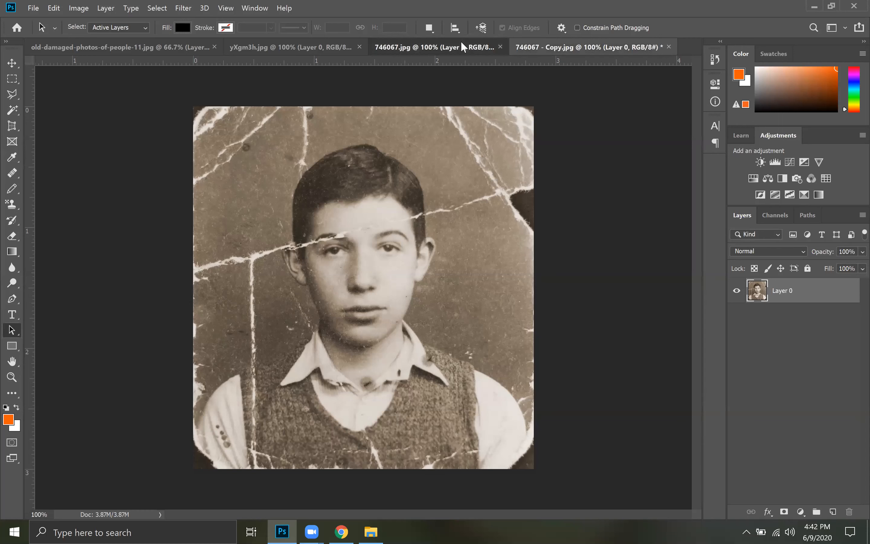
left_click(621, 45)
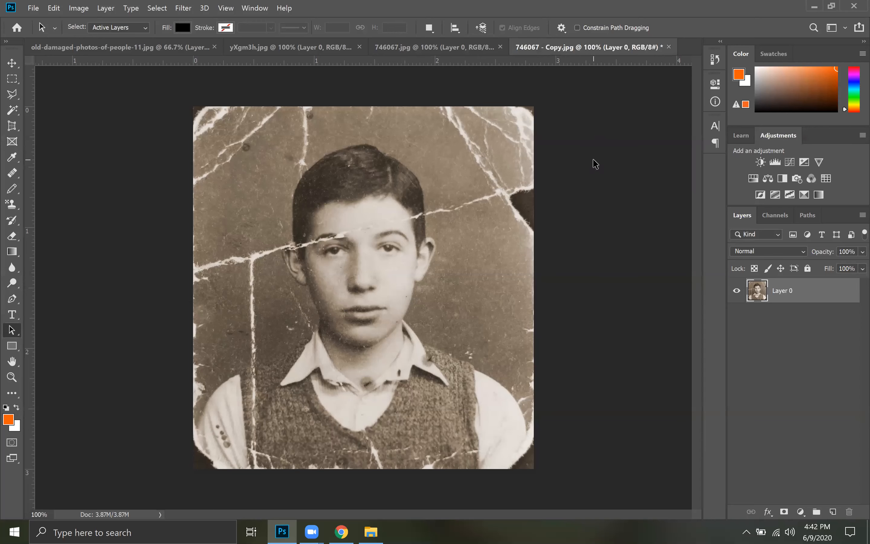
key("ctrl+z")
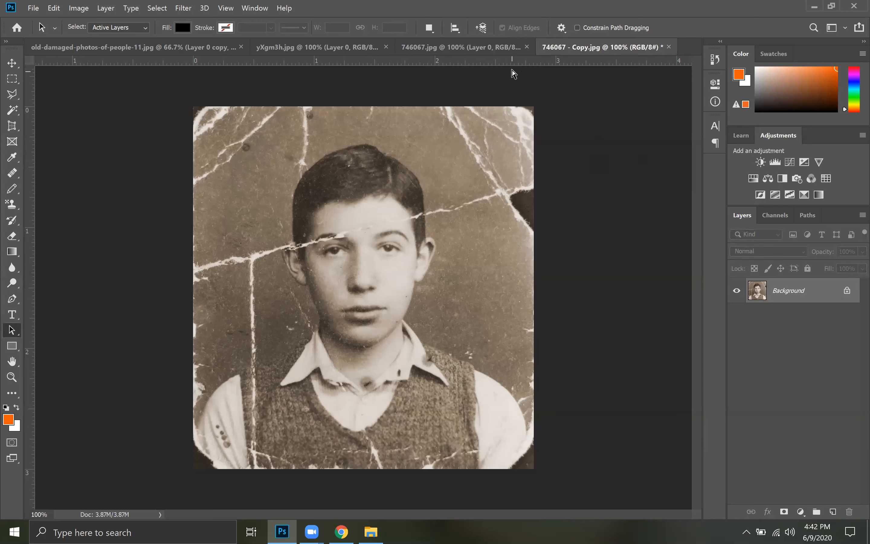
key("ctrl+shift+z")
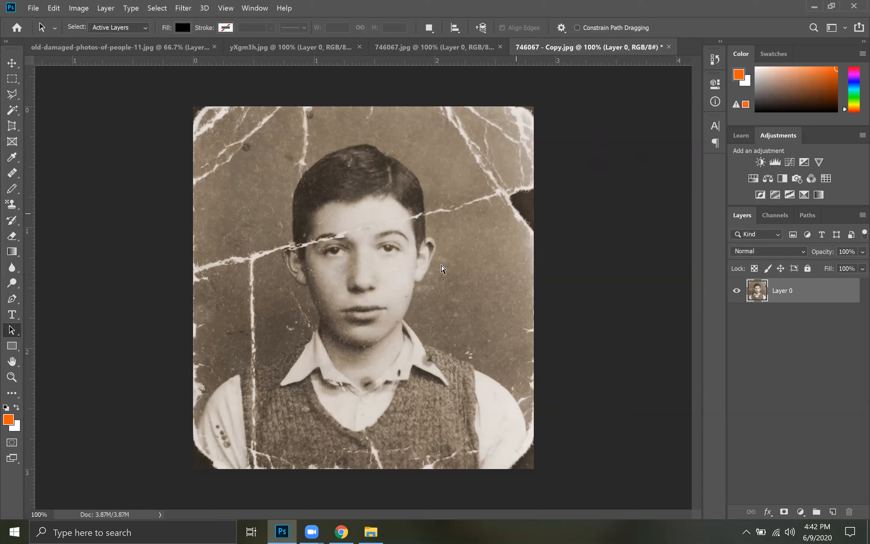
right_click(383, 238)
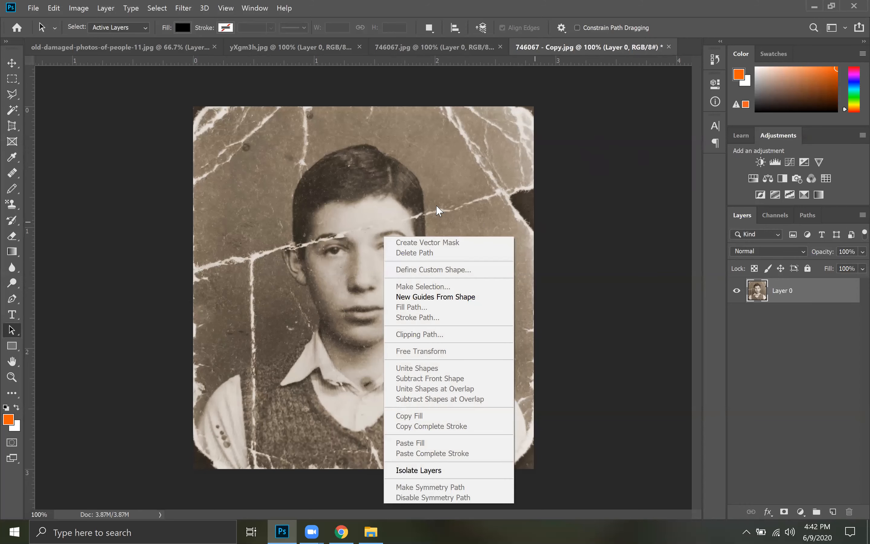
Step: Flip Layer 0 of 746067 - Copy.jpg horizontally with Free Transform, commit it and compare the result with 746067.jpg
left_click(781, 293)
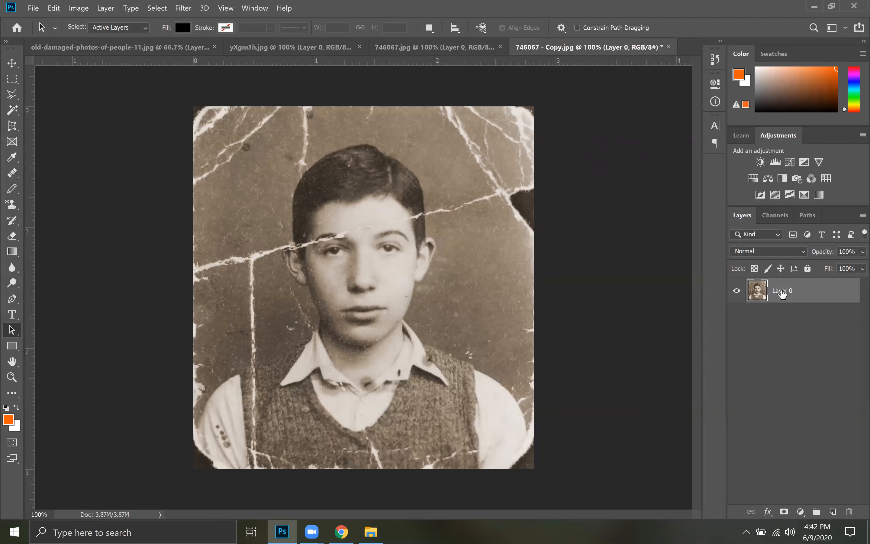
key("ctrl+t")
right_click(481, 210)
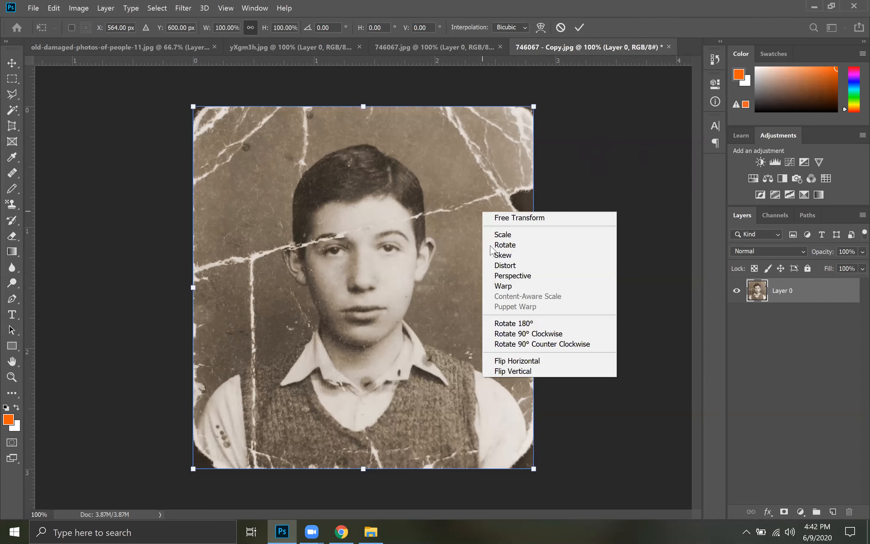
left_click(548, 357)
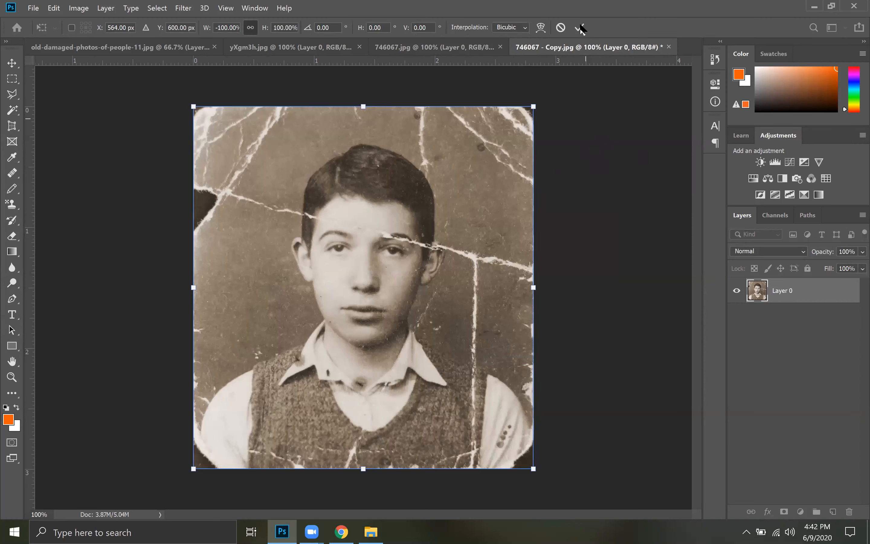
left_click(581, 28)
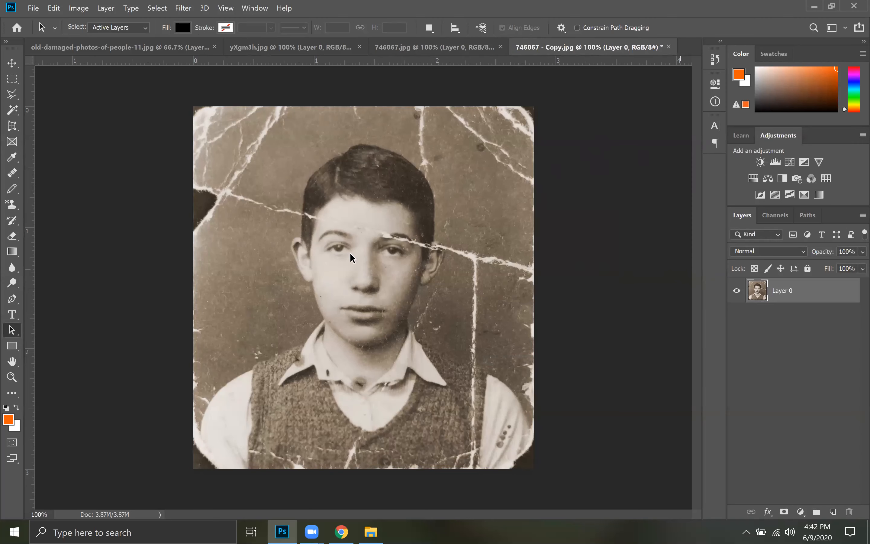
left_click(432, 47)
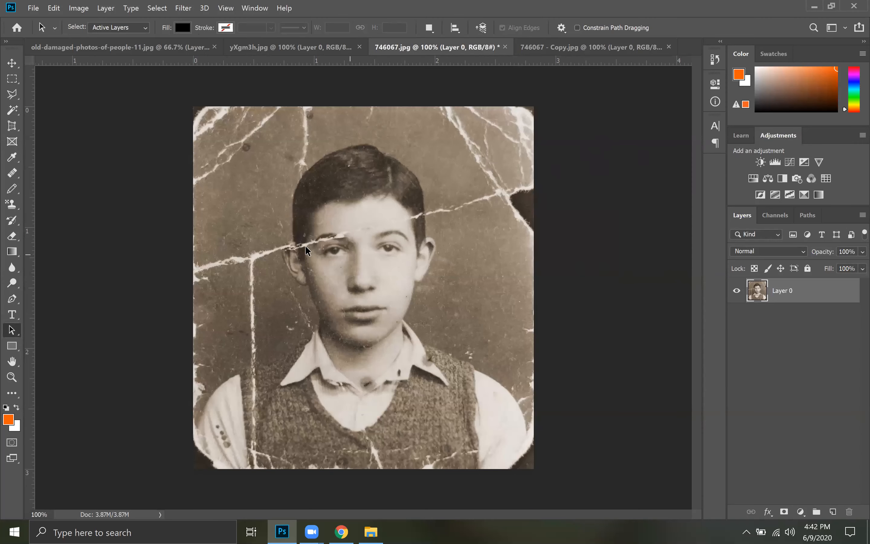
left_click(594, 45)
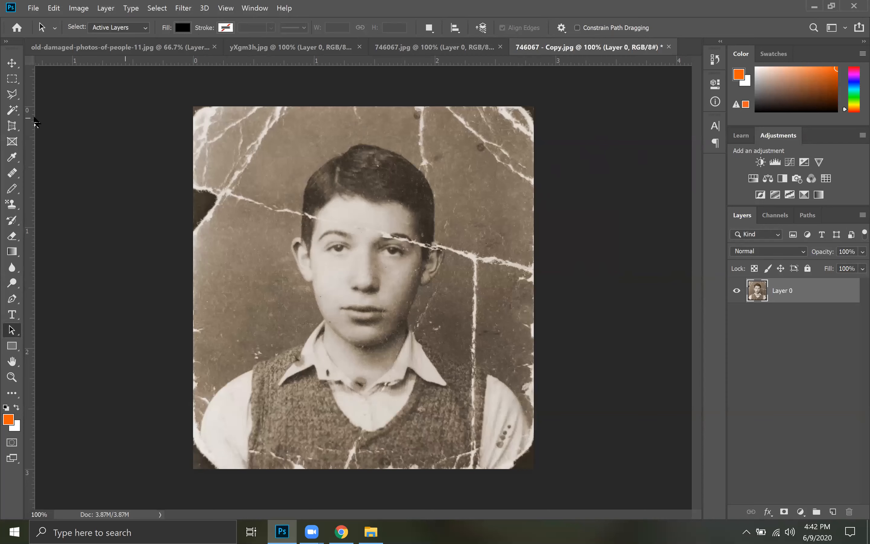
Step: Choose the Clone Stamp tool in the flipped copy and reduce its brush size to 45 px
left_click(19, 203)
left_click(54, 204)
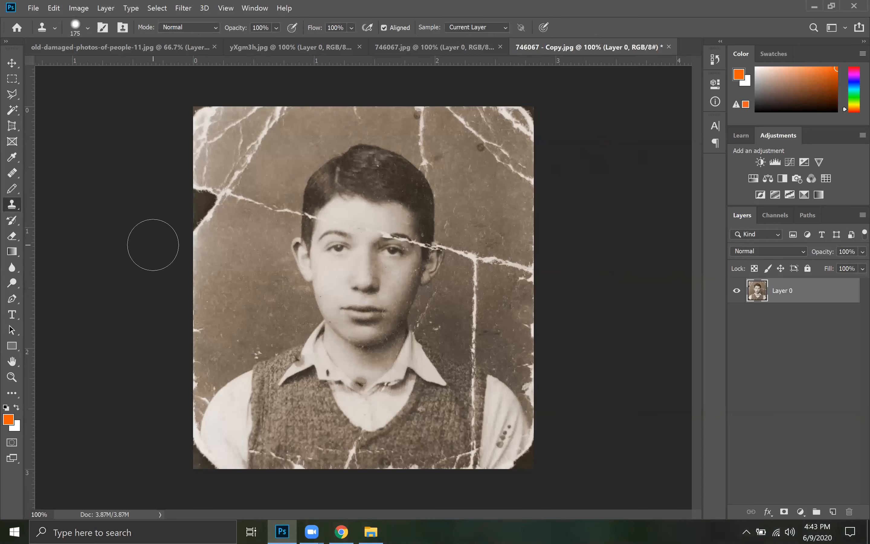
key("bracketleft")
key("bracketleft")
key("bracketleft")
key("bracketleft")
key("bracketleft")
key("bracketleft")
key("bracketleft")
key("bracketleft")
key("bracketleft")
Step: Clone the flipped copy's undamaged ear over the cracked ear in 746067.jpg, undoing the first strokes and repeating them
left_click(415, 53)
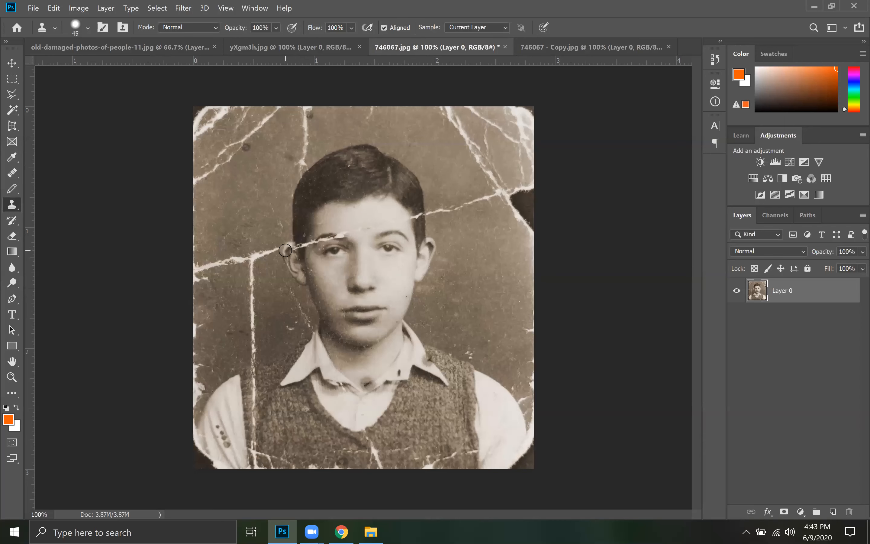
left_click_drag(291, 249, 302, 280)
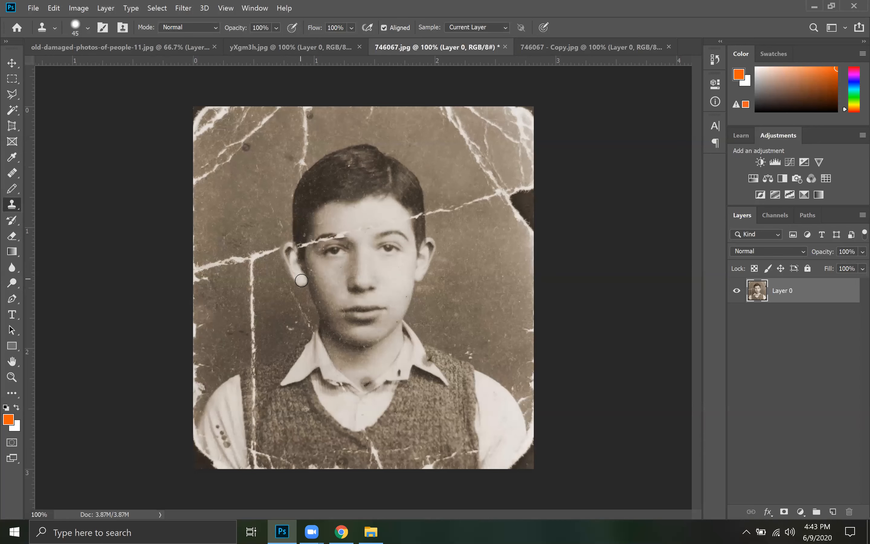
key("ctrl+z")
key("ctrl+z")
key("ctrl+z")
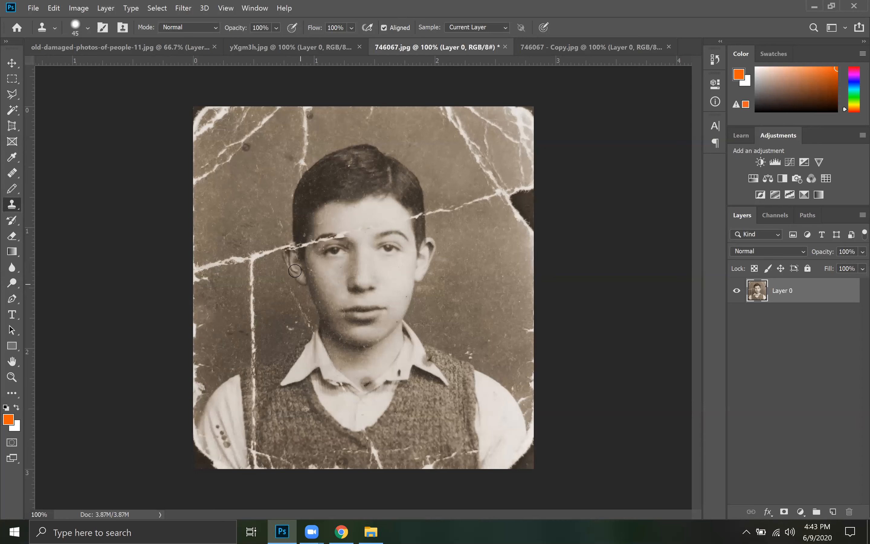
left_click(288, 252)
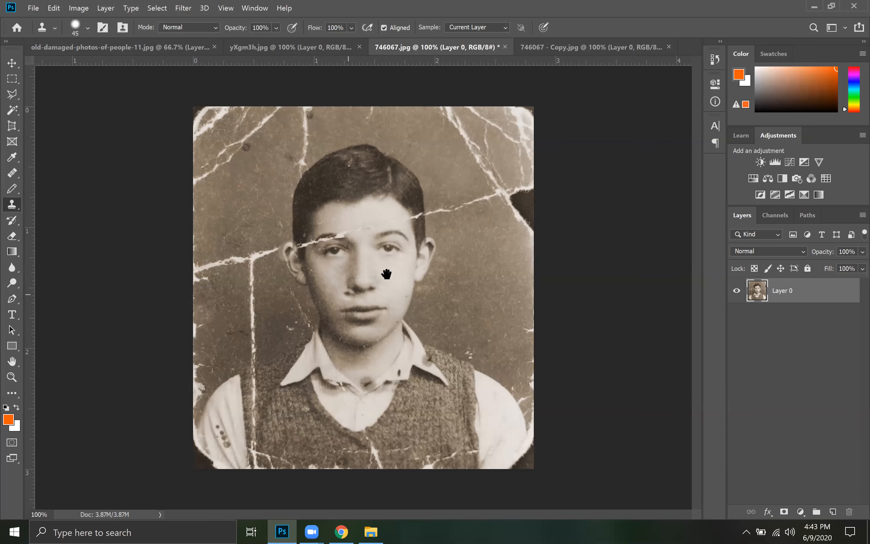
Step: Sample a brown from the backdrop below the crack, beside the cloned ear, as foreground colour for the Brush tool
scroll(291, 243, "up", 2)
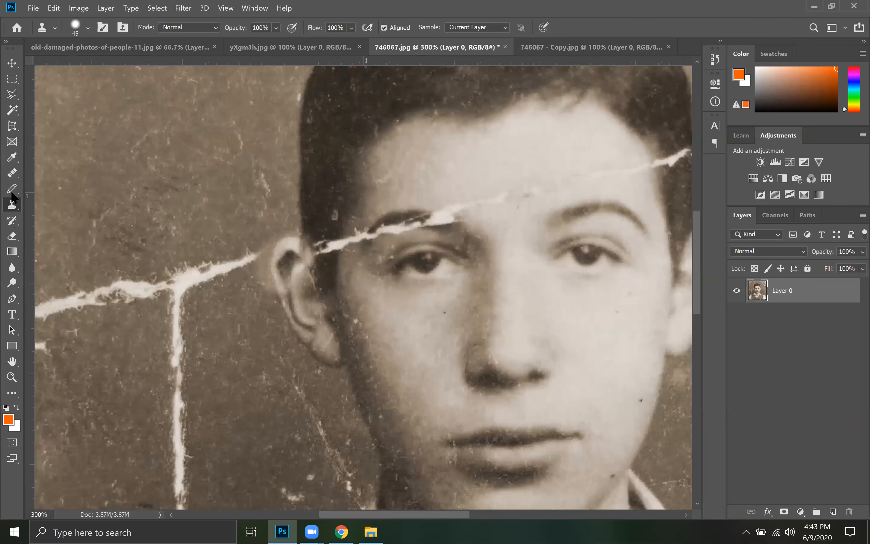
left_click(14, 223)
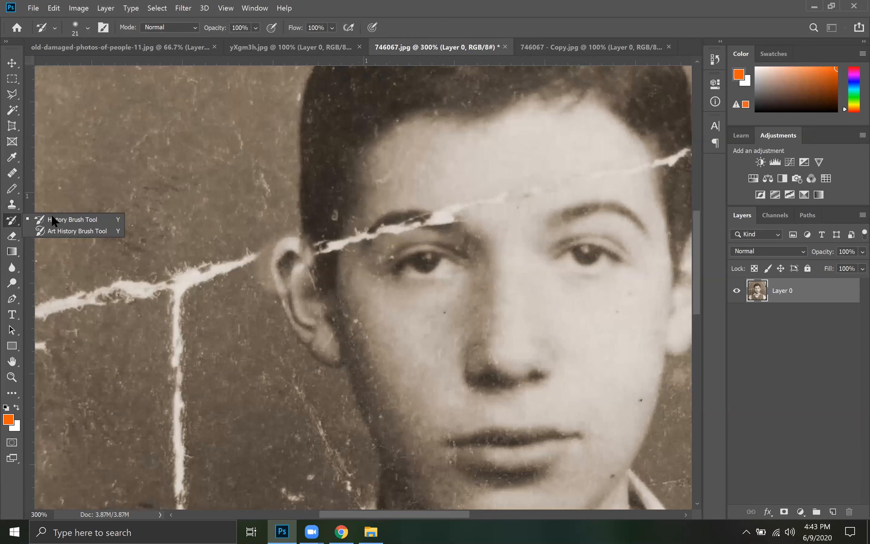
left_click(13, 187)
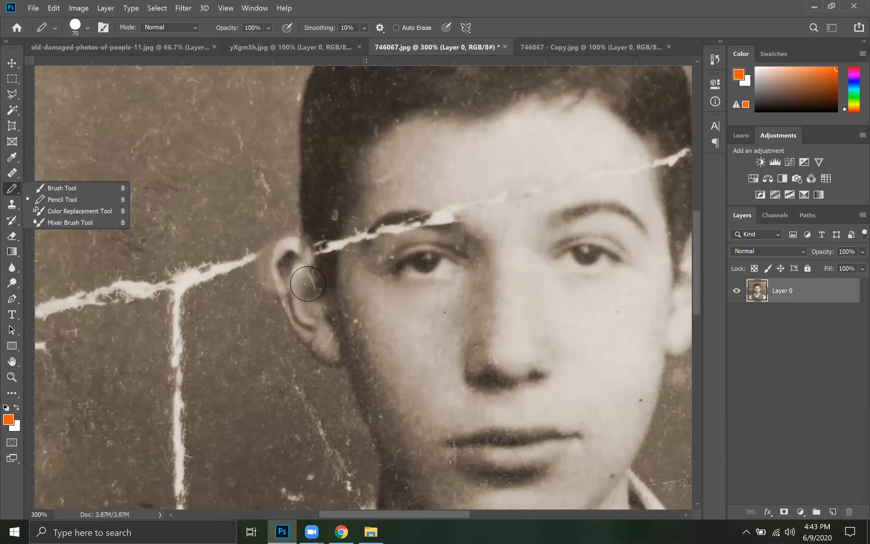
key("b")
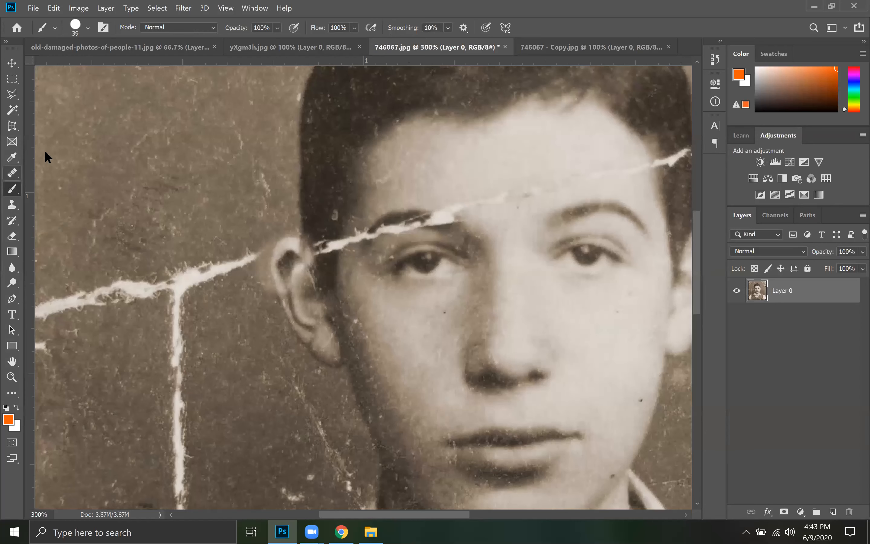
key("i")
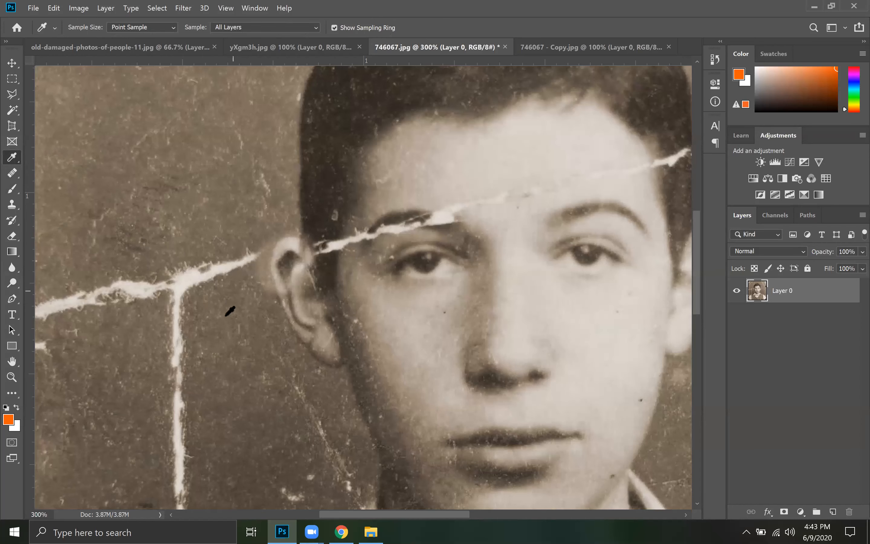
left_click(144, 327)
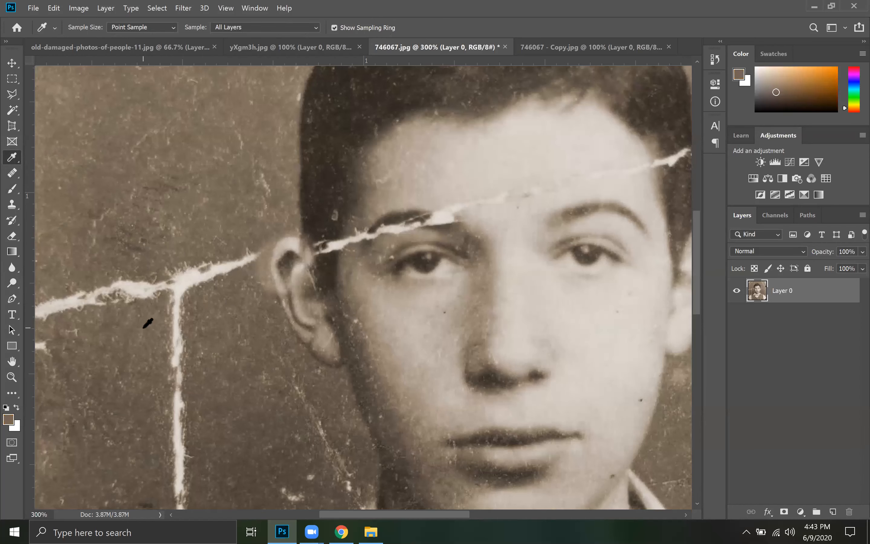
left_click(109, 350)
key("b")
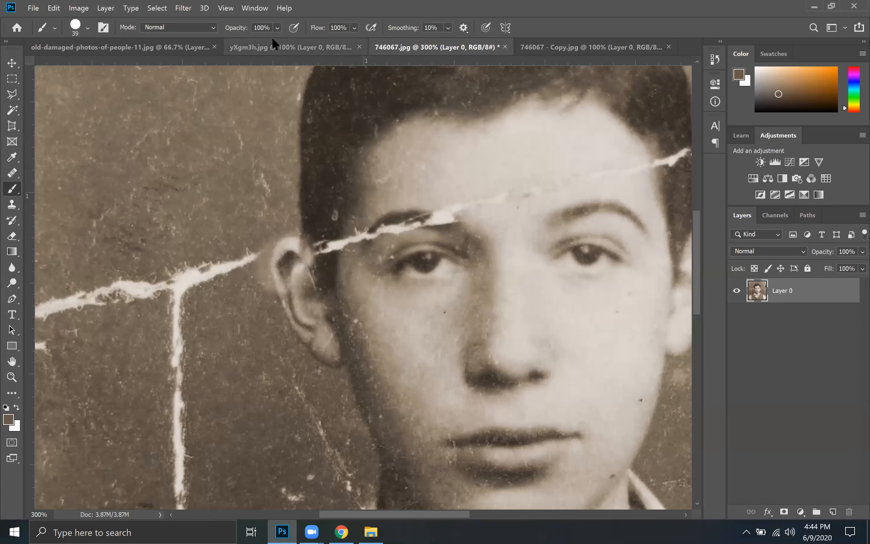
Step: Try a brush stroke at 51% opacity over the scratched backdrop beside the boy's hair
left_click(277, 28)
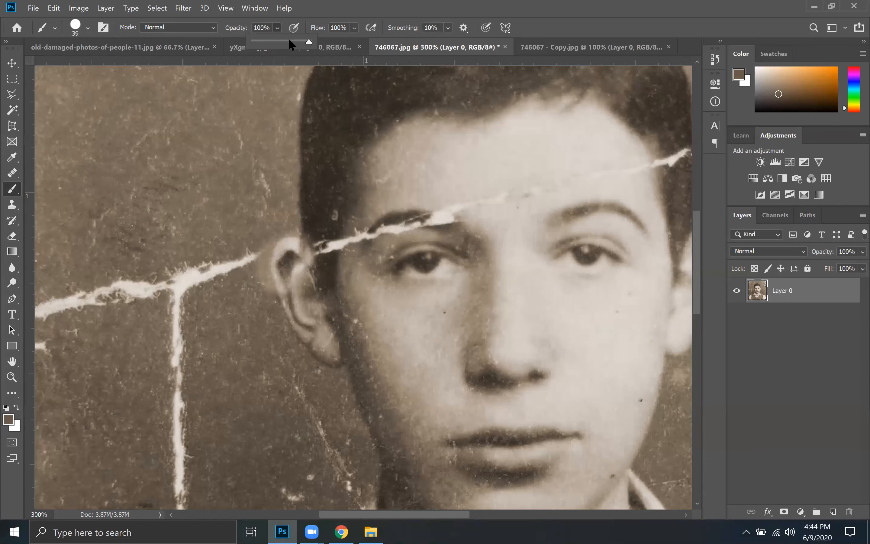
left_click(281, 40)
left_click_drag(190, 195, 243, 165)
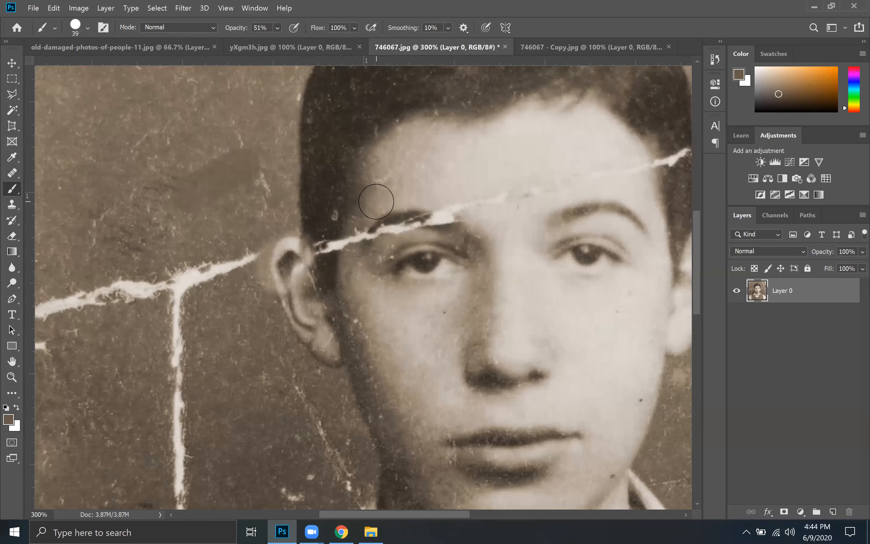
key("ctrl+z")
Step: Set the brush flow to 47%, soften the tip and try a stroke around the cloned ear's outer edge
left_click(354, 28)
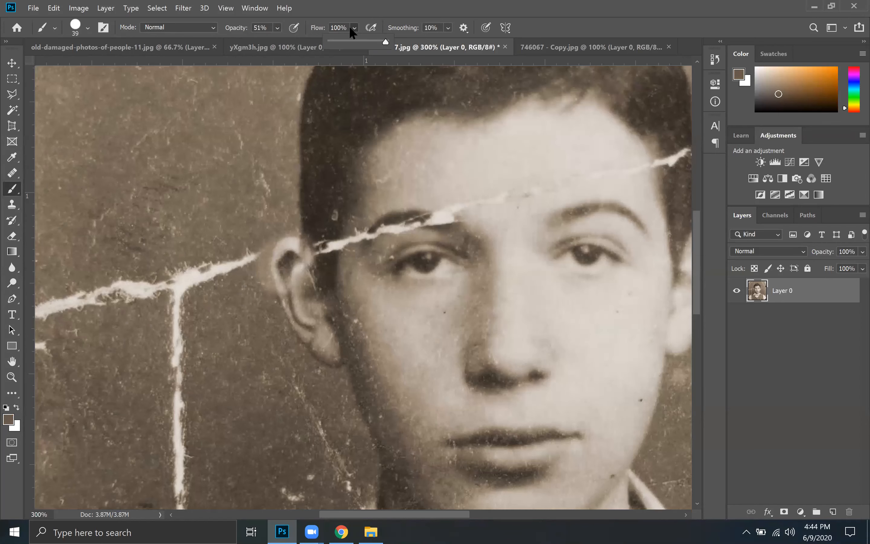
left_click(355, 40)
left_click(87, 28)
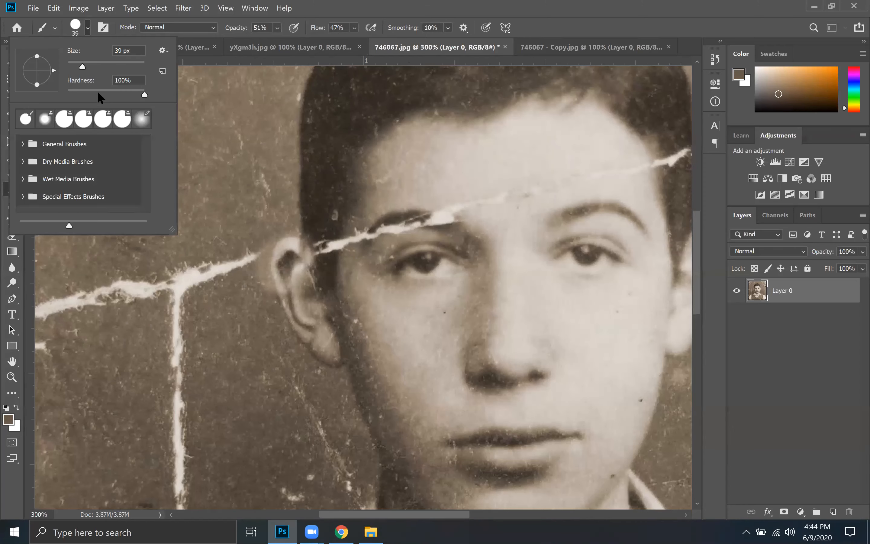
left_click(263, 265)
mouse_move(265, 281)
left_mouse_down()
mouse_move(293, 259)
mouse_move(292, 240)
left_mouse_up()
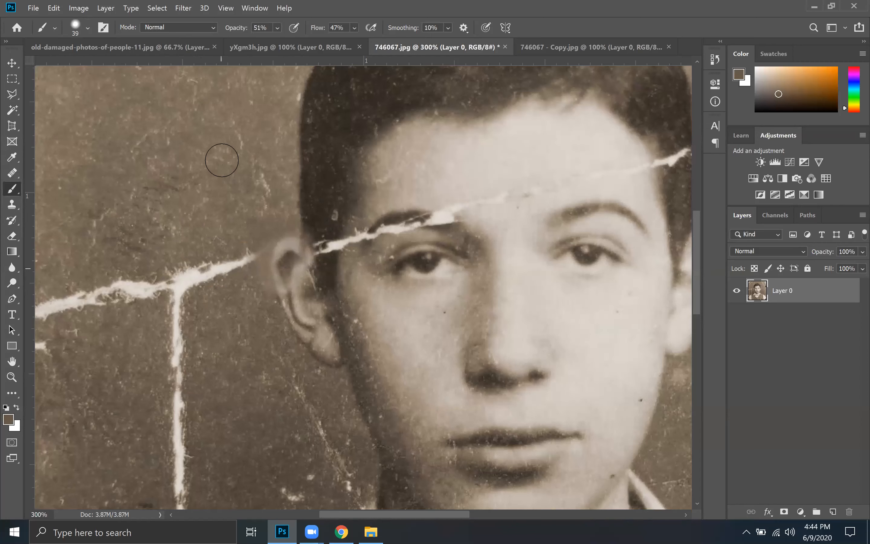
key("ctrl+z")
Step: Set the brush opacity to 36% and enlarge the brush to 90 px
left_click(276, 26)
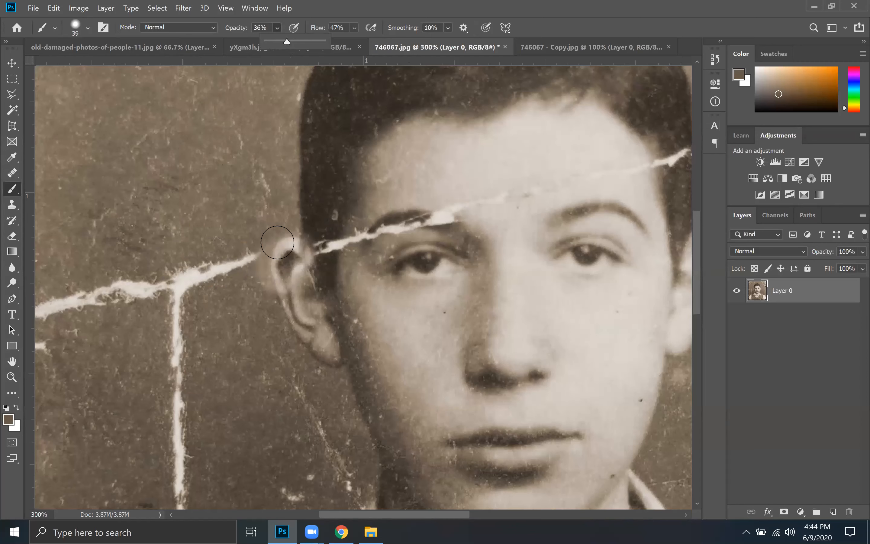
key("bracketright")
key("bracketright")
key("bracketright")
key("bracketright")
key("bracketright")
key("bracketright")
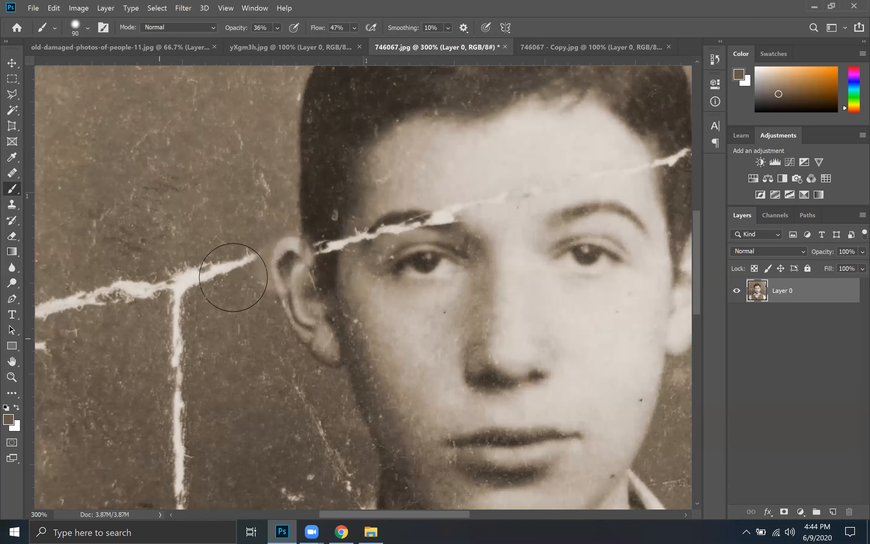
Step: Blend the end of the crack beside the ear into the backdrop with the brush reduced to 45 px
key("bracketleft")
key("bracketleft")
key("bracketleft")
key("bracketleft")
key("bracketleft")
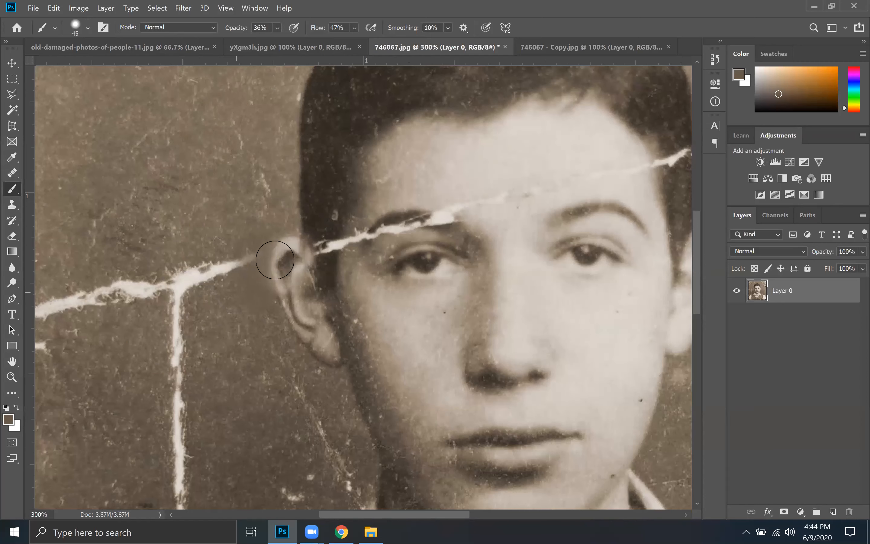
Step: Enlarge the brush to 90 px and lower its opacity to 34% for blending around the ear
key("bracketright")
key("bracketright")
key("bracketright")
key("bracketright")
key("bracketright")
left_click(277, 27)
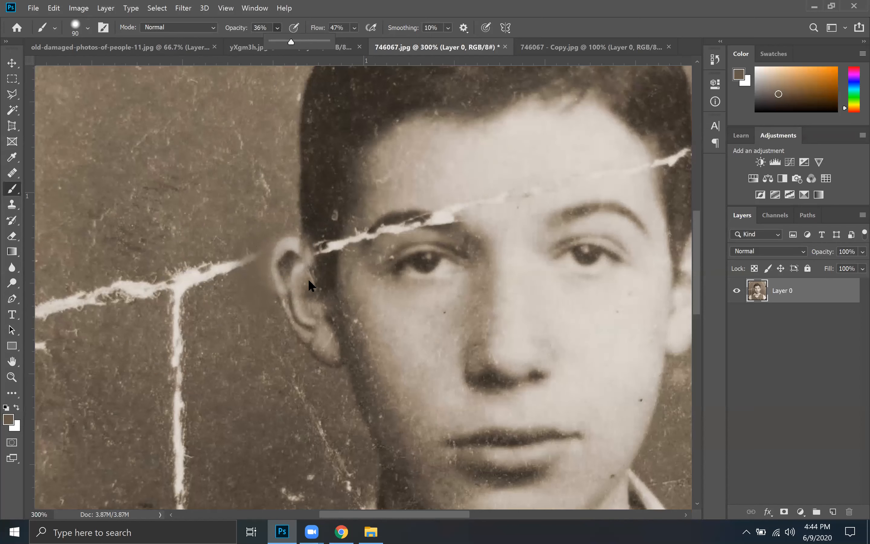
left_click(283, 262)
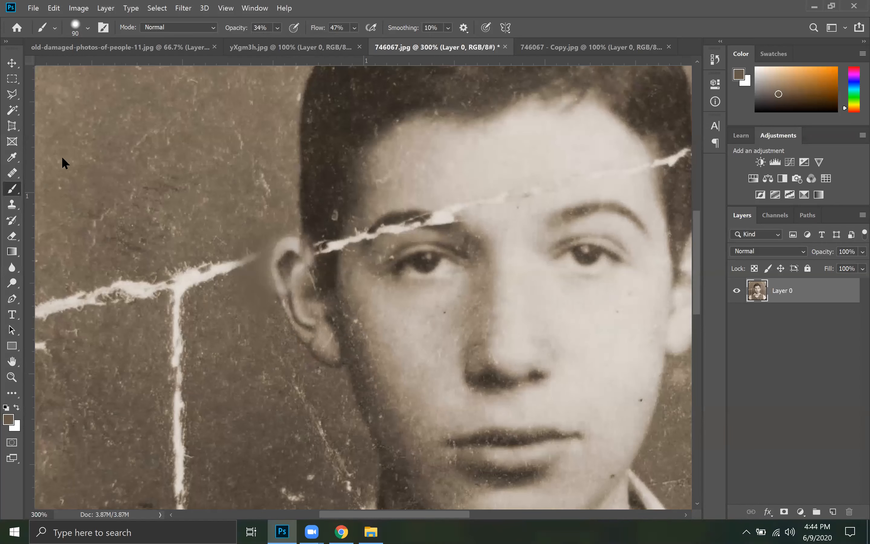
Step: Try painting the ear's upper rim with a colour sampled from the area around the ear
key("i")
left_click(305, 333)
left_click_drag(304, 334, 297, 281)
key("b")
left_click(285, 262)
key("ctrl+z")
key("ctrl+z")
Step: Try retouching the ear's upper rim and outer edge with the Healing Brush at 35 px
left_click(12, 157)
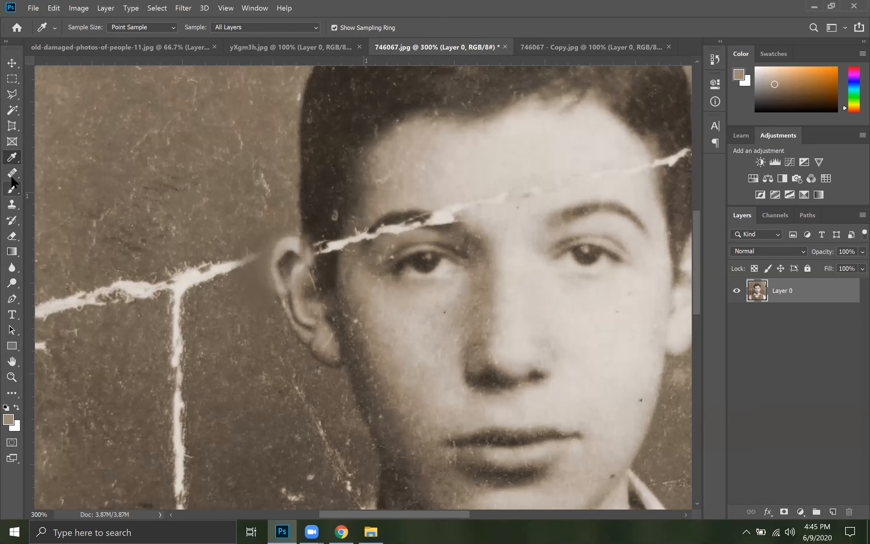
left_click(12, 191)
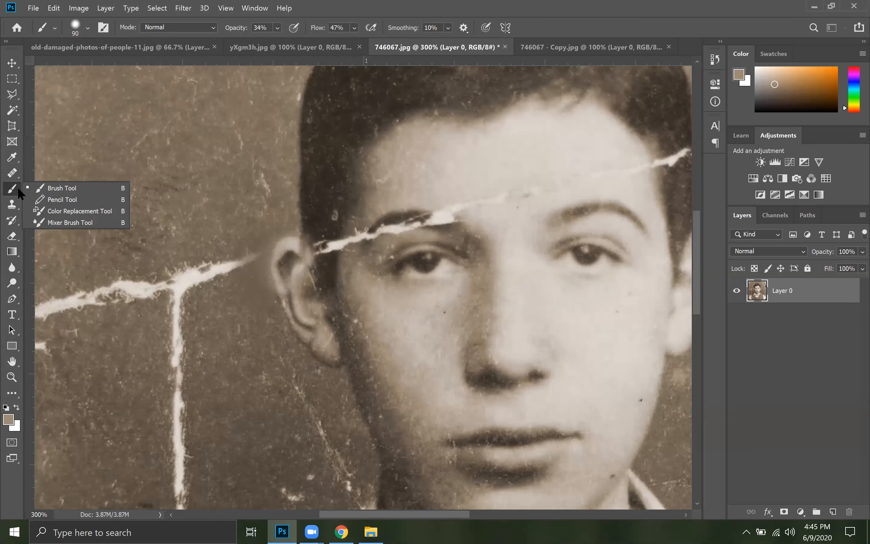
right_click(13, 158)
right_click(13, 174)
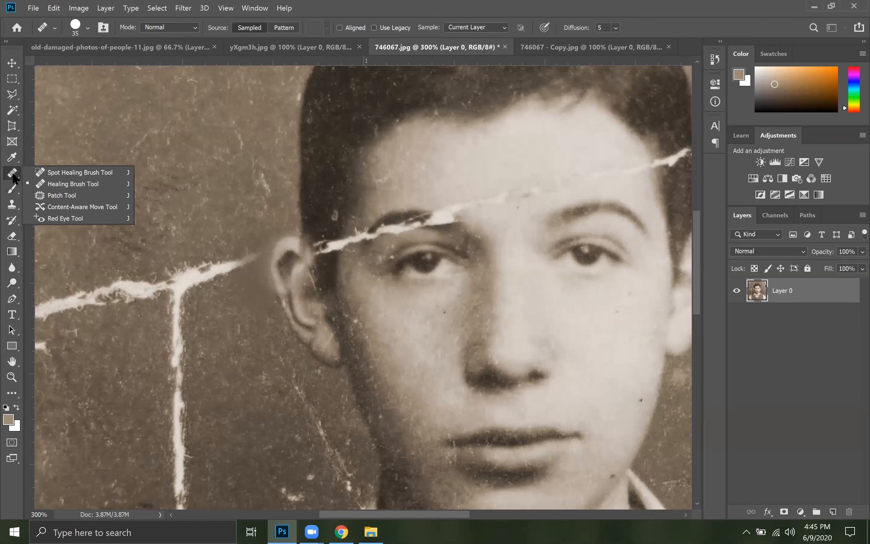
left_click(74, 184)
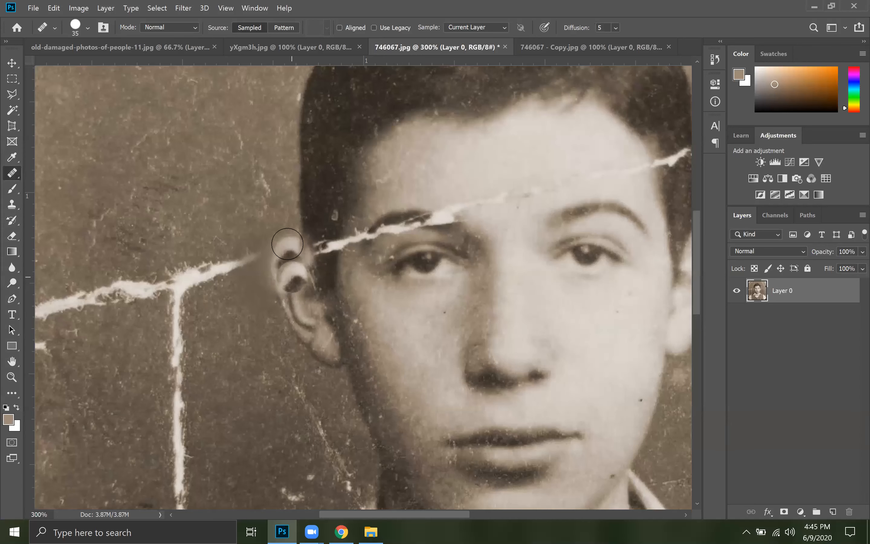
mouse_move(283, 281)
left_mouse_down()
mouse_move(297, 331)
mouse_move(300, 293)
left_mouse_up()
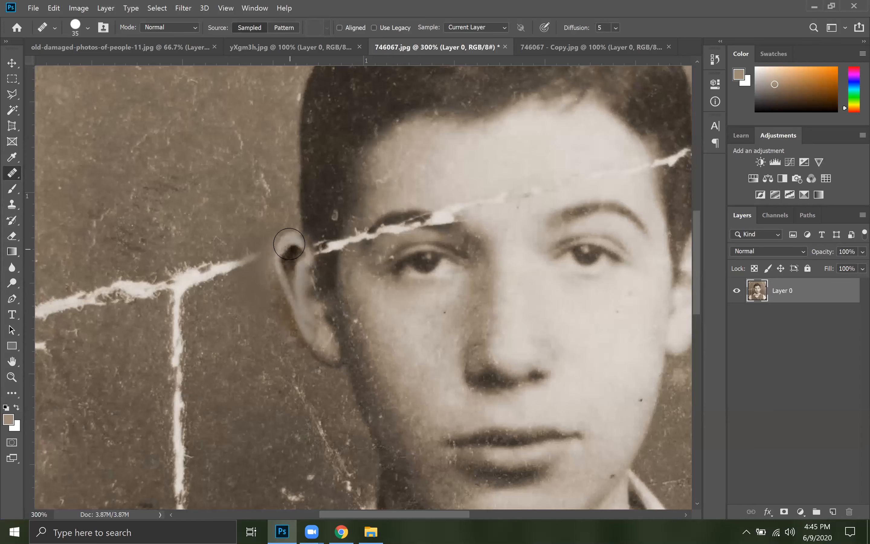
mouse_move(306, 342)
left_mouse_down()
mouse_move(325, 359)
mouse_move(296, 247)
mouse_move(271, 241)
left_mouse_up()
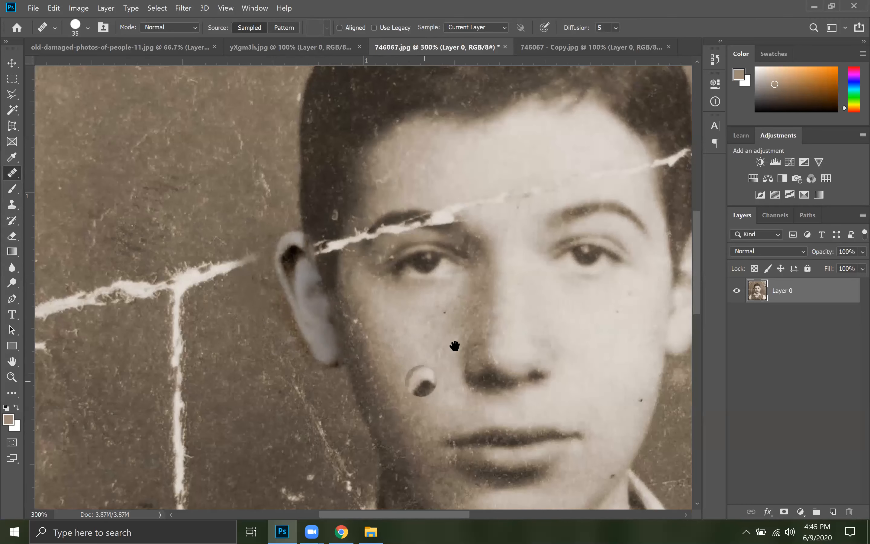
scroll(454, 346, "right", 2)
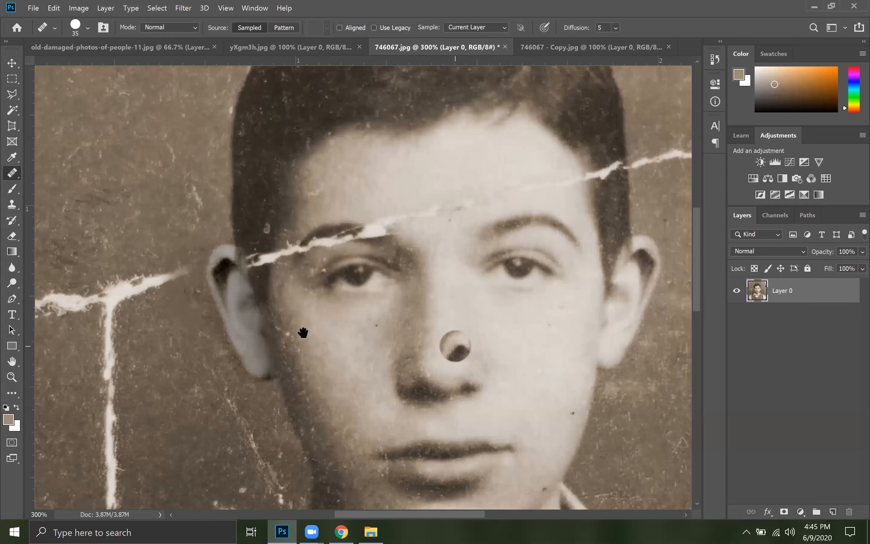
scroll(409, 329, "left", 3)
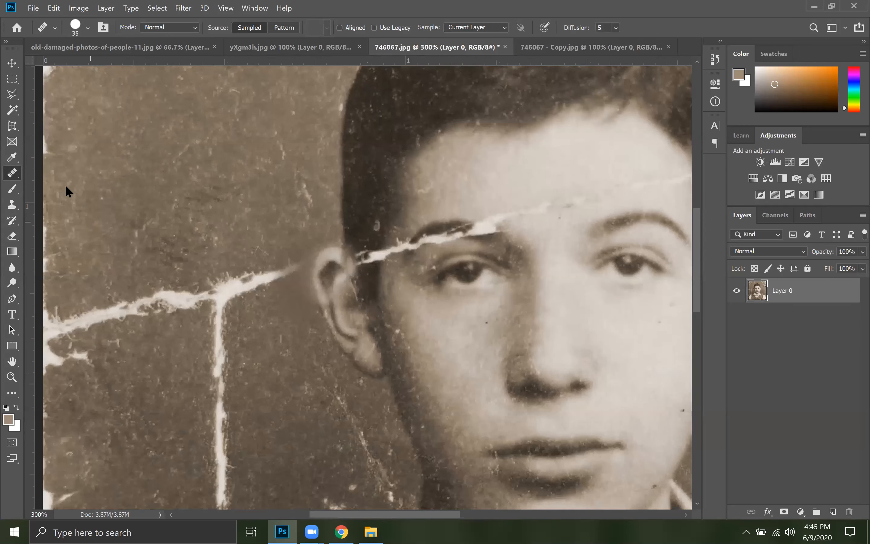
Step: Try healing the area around the ear in 746067.jpg with a source sampled from the face in 746067 - Copy.jpg
left_click_drag(65, 185, 93, 185)
left_click(74, 182)
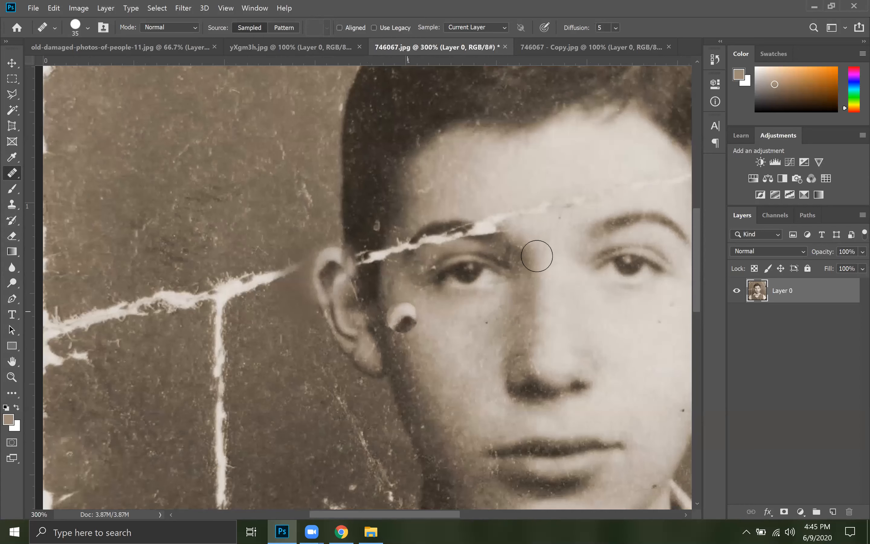
left_click(536, 45)
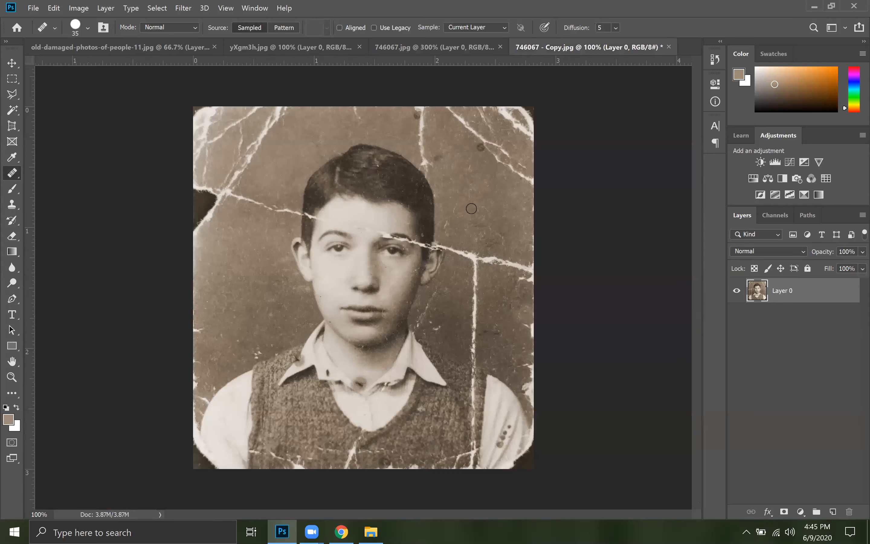
left_click(359, 254)
left_click(390, 47)
left_click(307, 317)
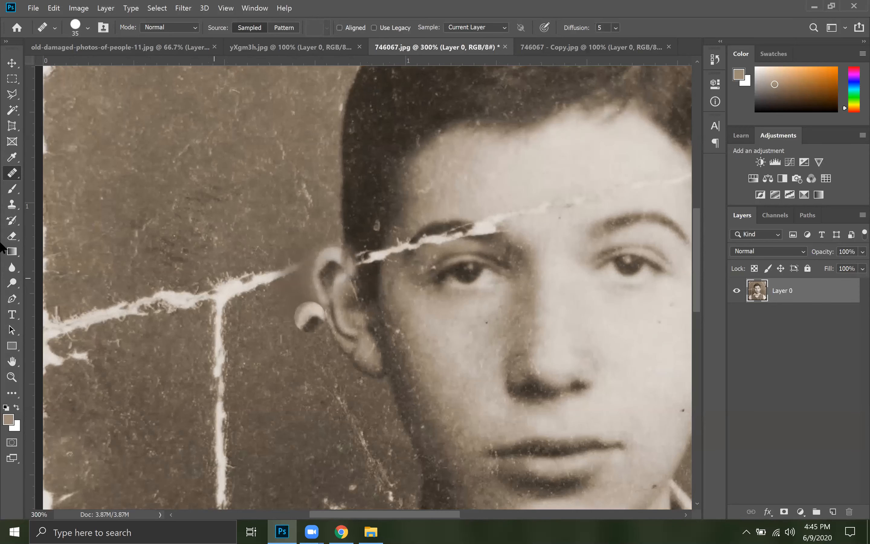
Step: Reduce the brush to 70 px and dab the ear's upper part with colours sampled from the backdrop and the ear
left_click(12, 188)
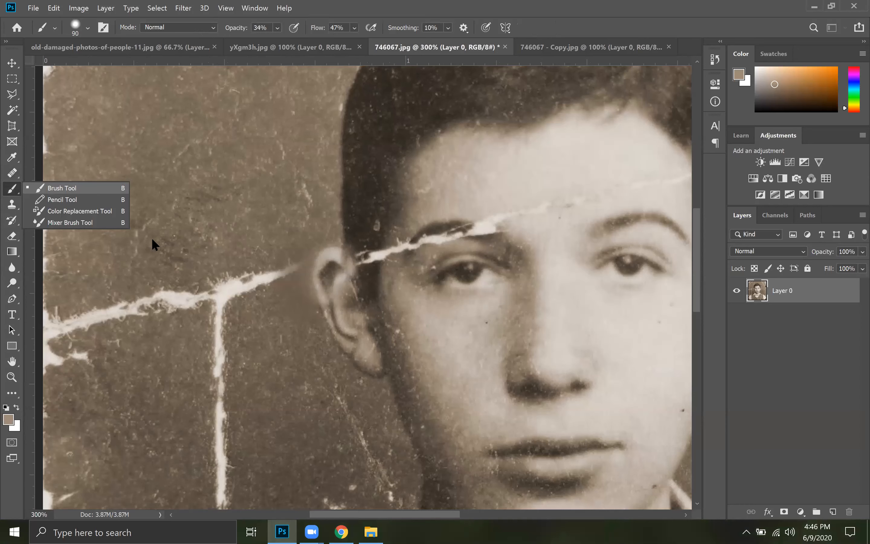
left_click(322, 269)
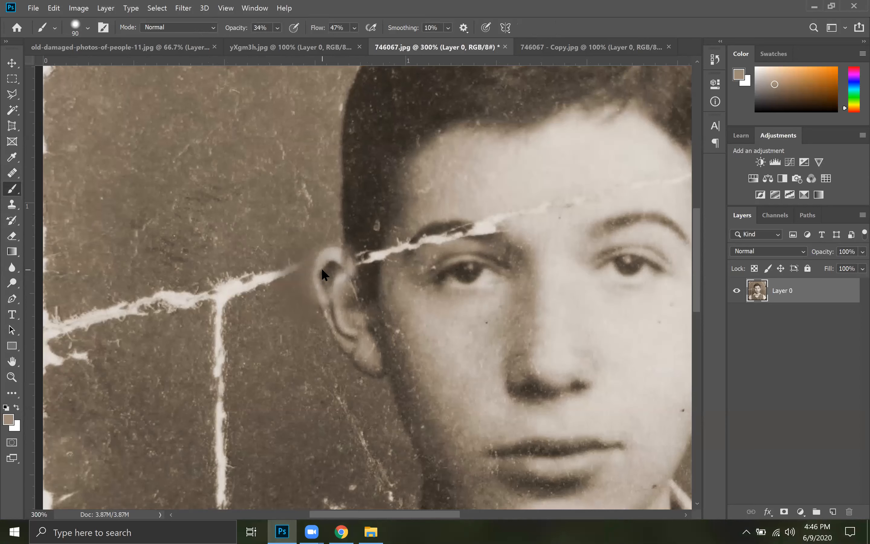
key("bracketleft")
key("bracketleft")
left_click(129, 231, "alt")
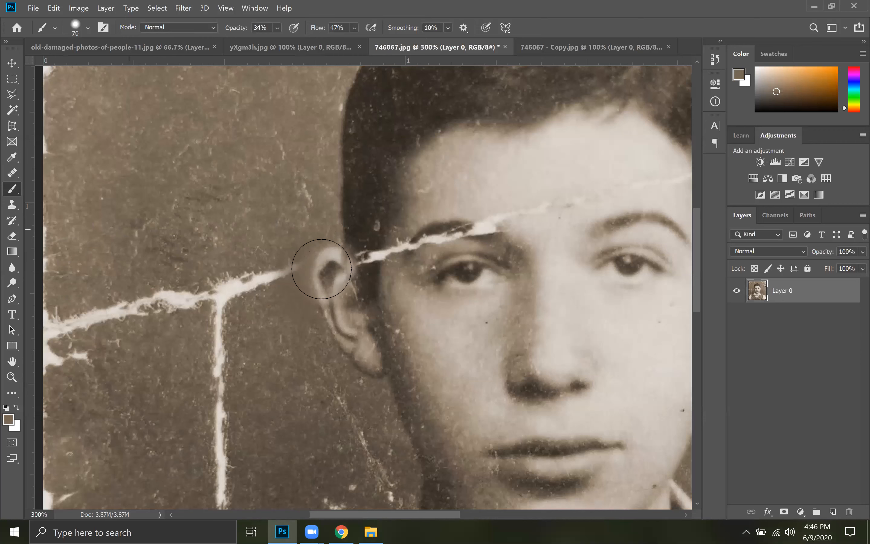
left_click(322, 271, "alt")
left_click(326, 270)
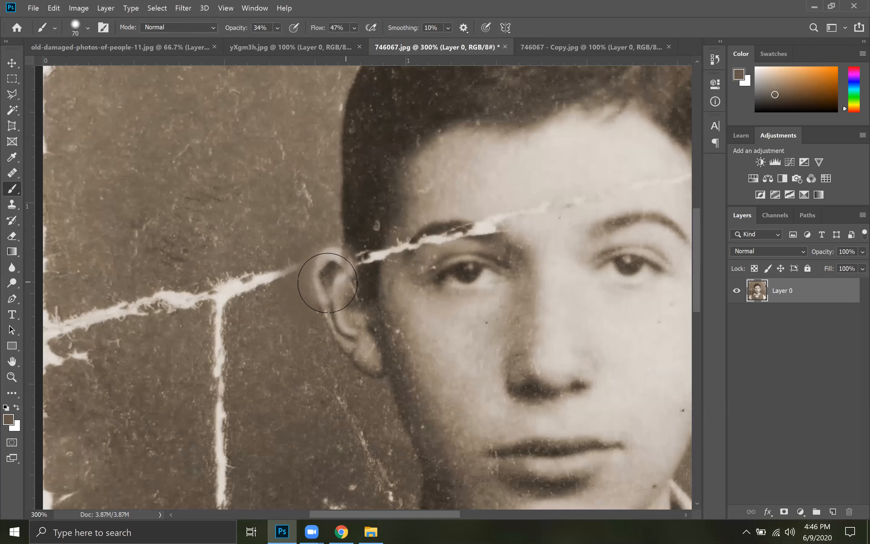
left_click(372, 282)
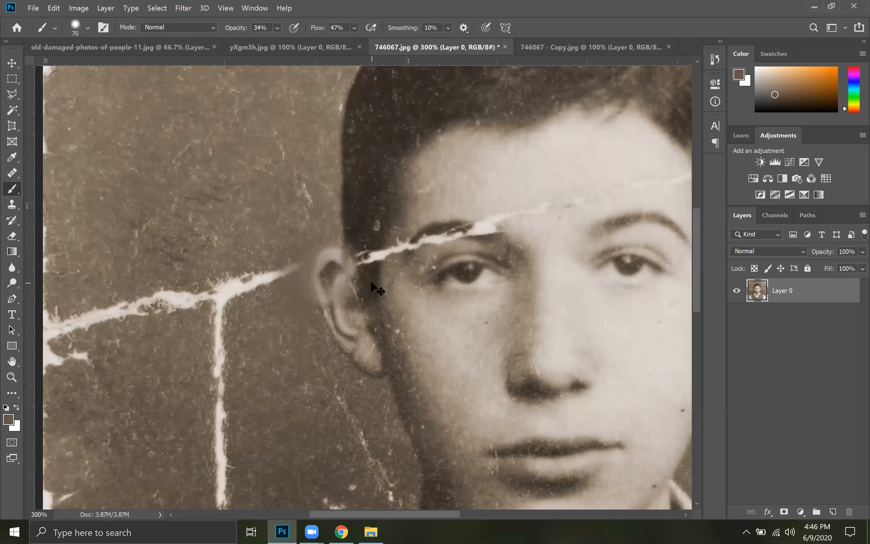
Step: Examine how the rebuilt ear blends into the whole portrait, and inspect its edges up close at 500%
key("ctrl+minus")
key("ctrl+minus")
key("ctrl+minus")
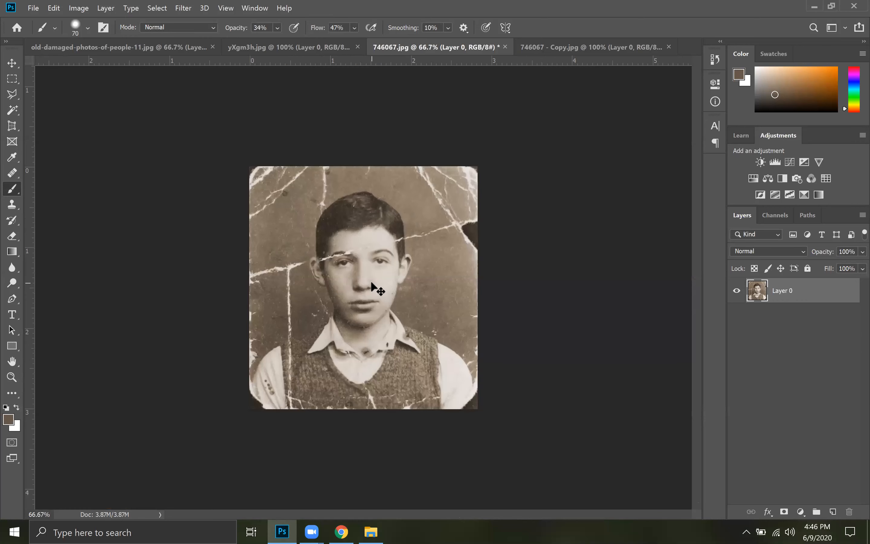
key("ctrl+plus")
key("ctrl+plus")
key("ctrl+plus")
key("ctrl+plus")
key("ctrl+plus")
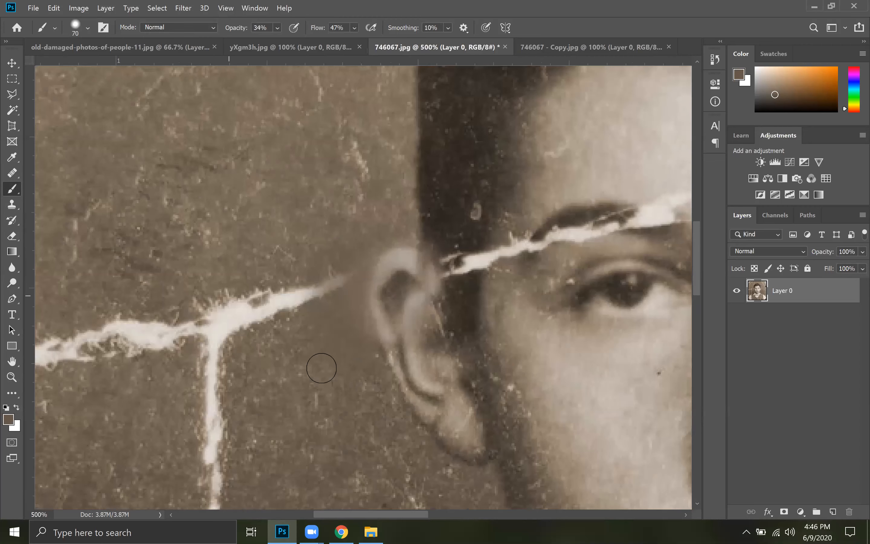
Step: Try repairing the ear's upper rim with the Spot Healing Brush at 15 px and the Healing Brush at 20 px
left_click(15, 171)
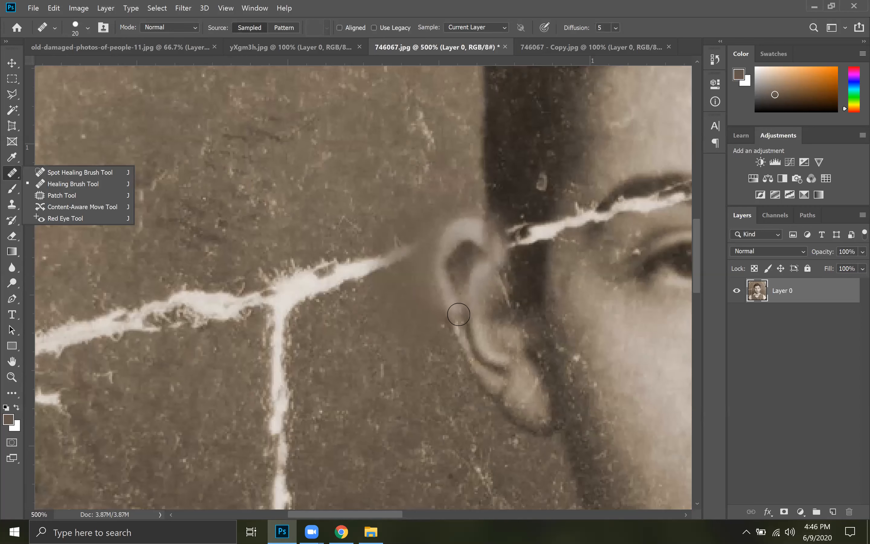
mouse_move(464, 230)
left_mouse_down()
mouse_move(437, 254)
mouse_move(464, 335)
left_mouse_up()
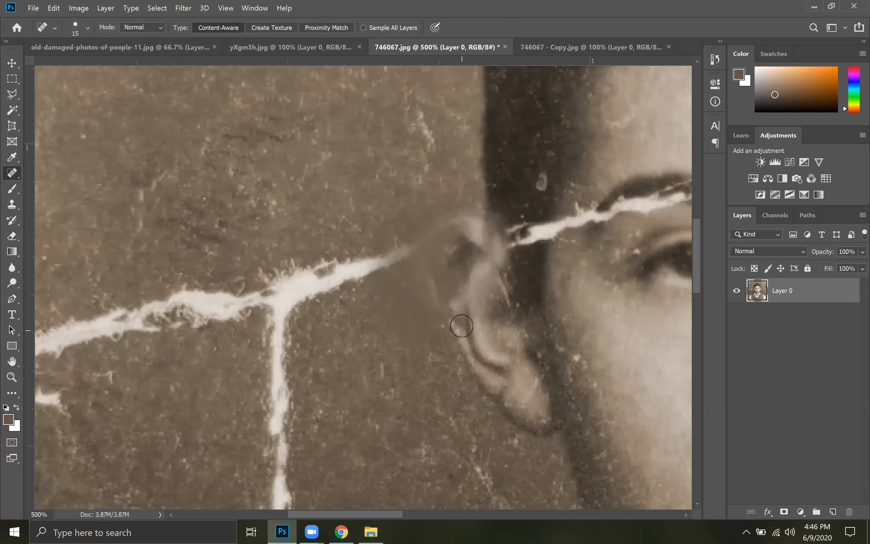
left_click(15, 172)
left_click(91, 186)
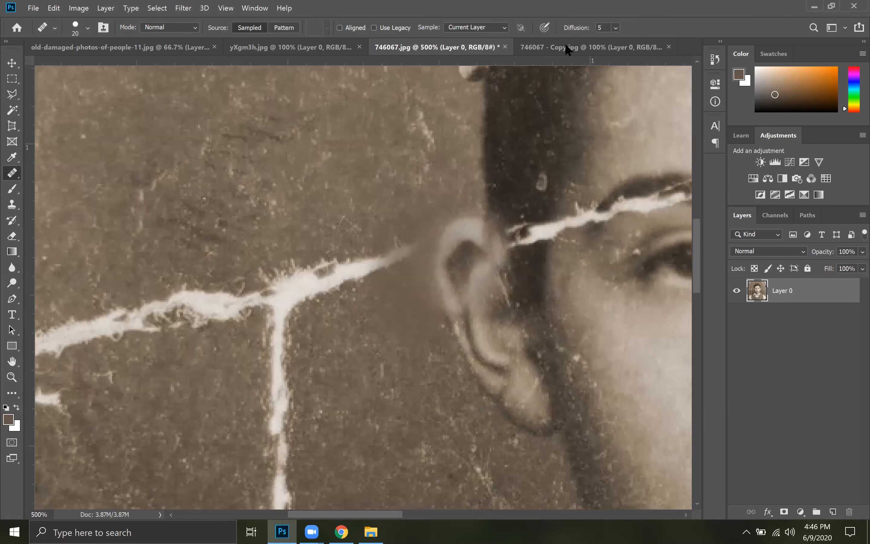
left_click(562, 52)
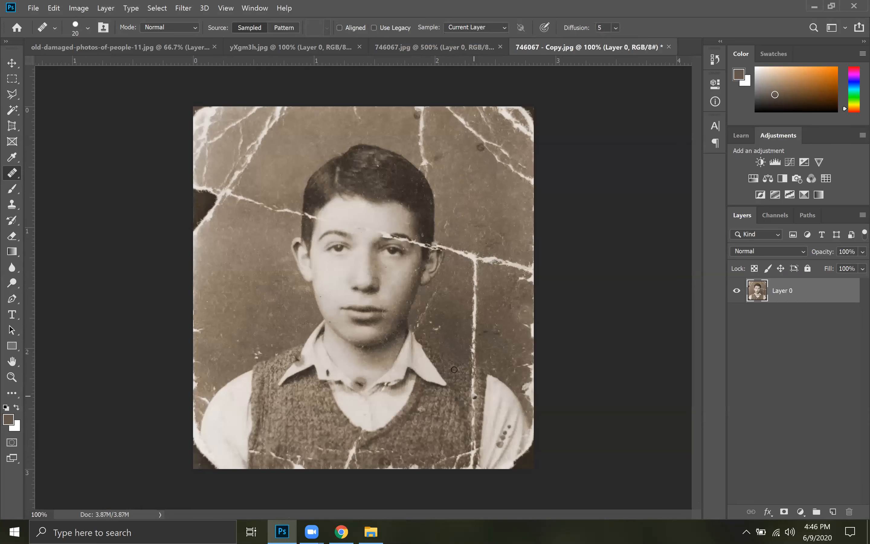
left_click(439, 46)
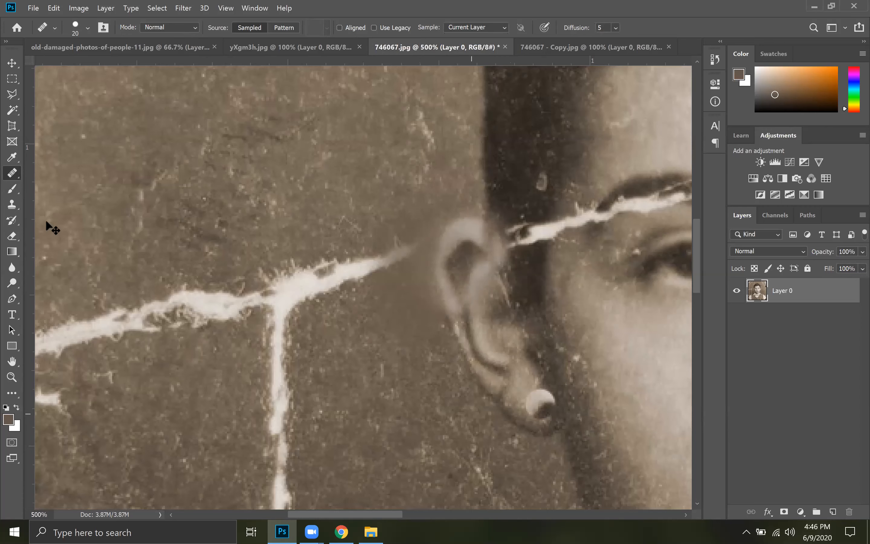
key("ctrl+z")
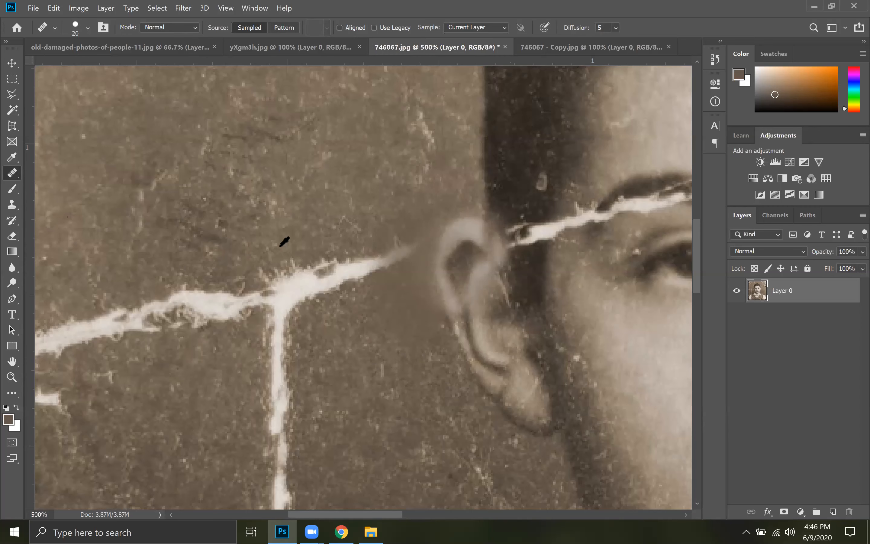
Step: Soften the ear's upper inner part with the 70 px brush at 34% opacity, using a colour sampled from the backdrop
key("b")
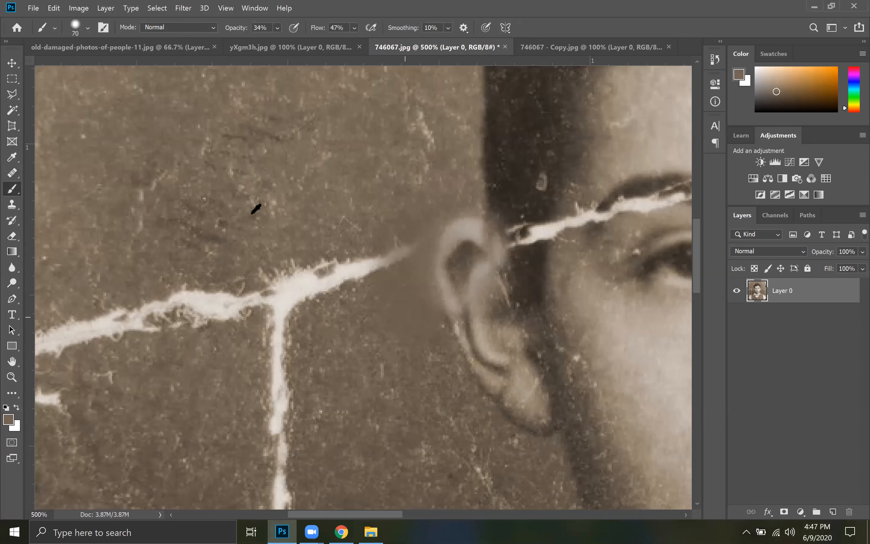
left_click(236, 205, "alt")
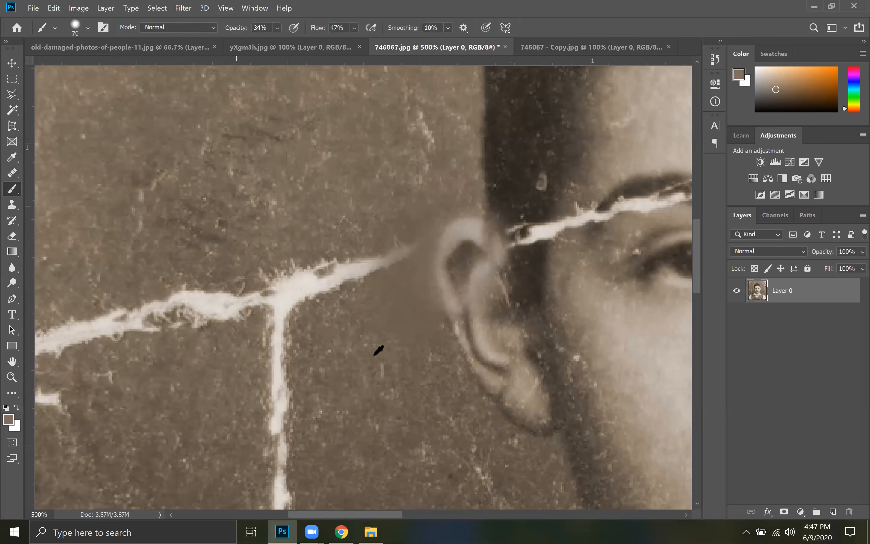
Step: Try drawing an ellipse around the upper half of the ear with the Ellipse Tool
left_click(11, 345)
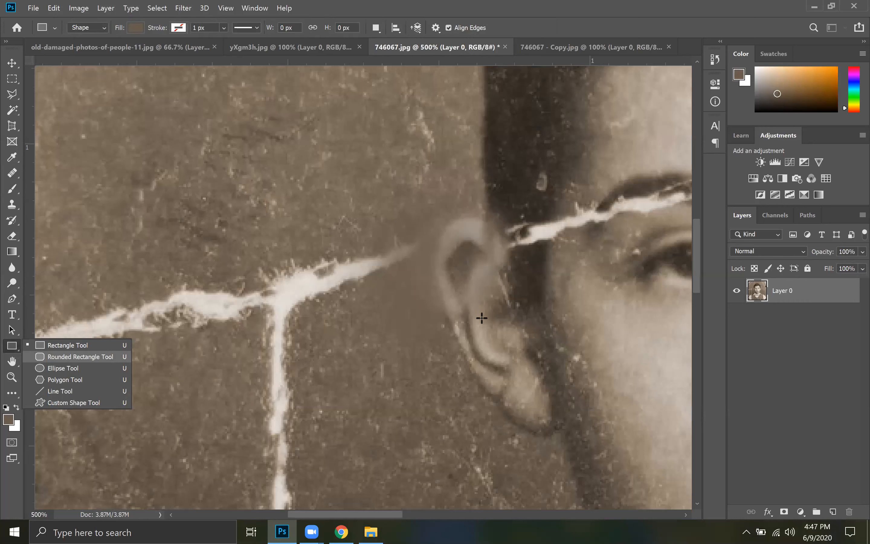
left_click(63, 368)
left_click_drag(414, 201, 504, 317)
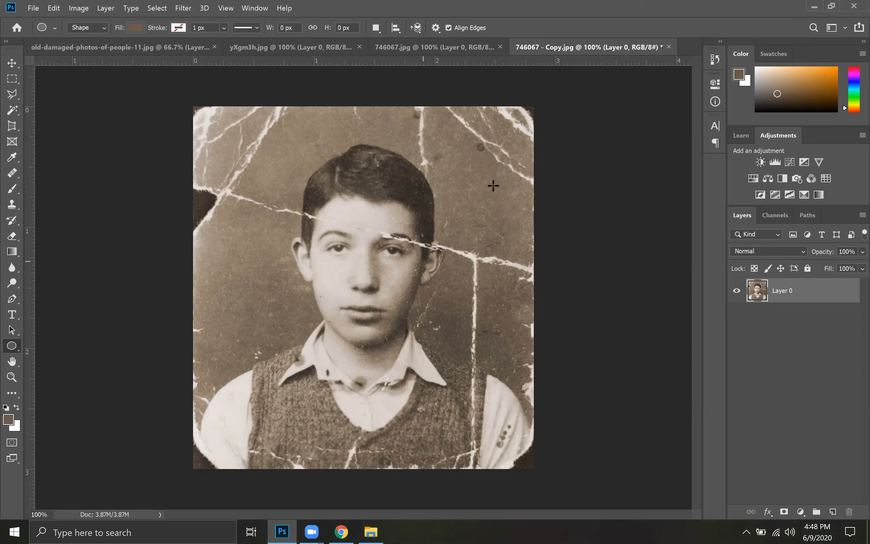
Step: Close 746067.jpg without saving its changes
key("ctrl+shift+Tab")
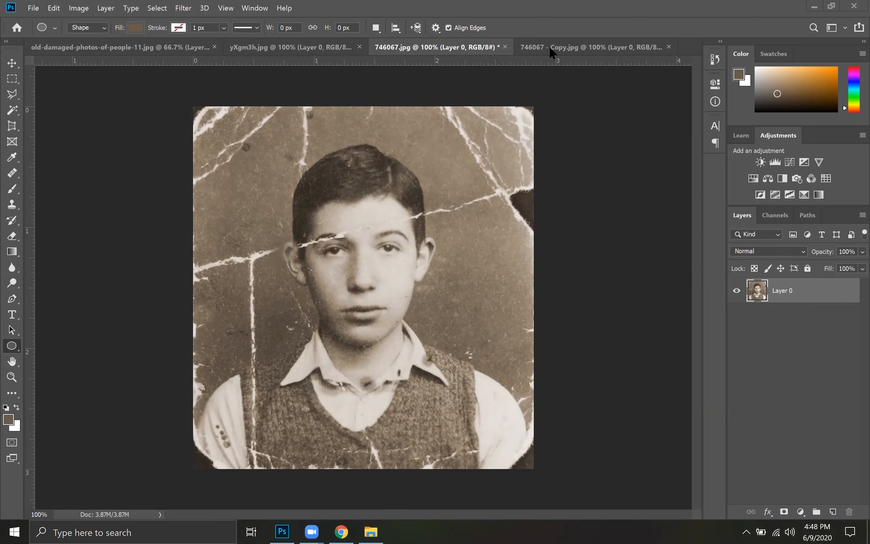
left_click(504, 46)
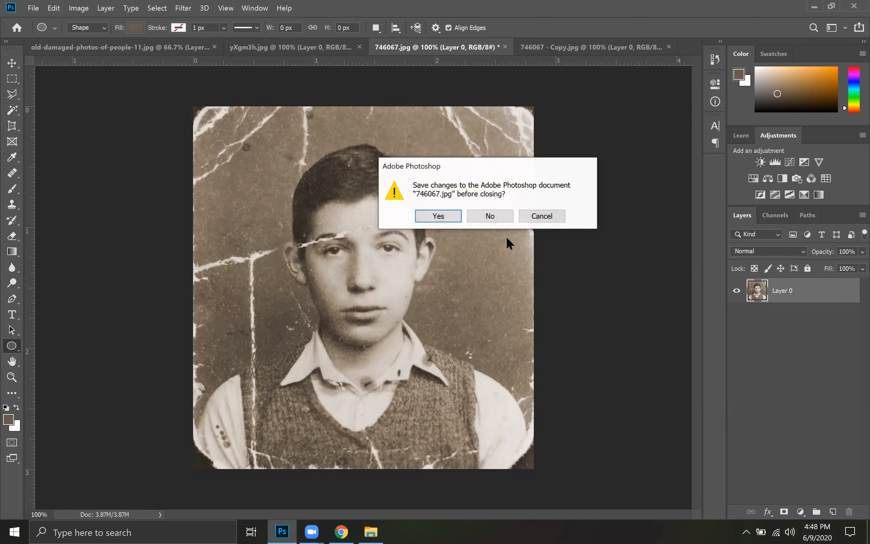
left_click(503, 216)
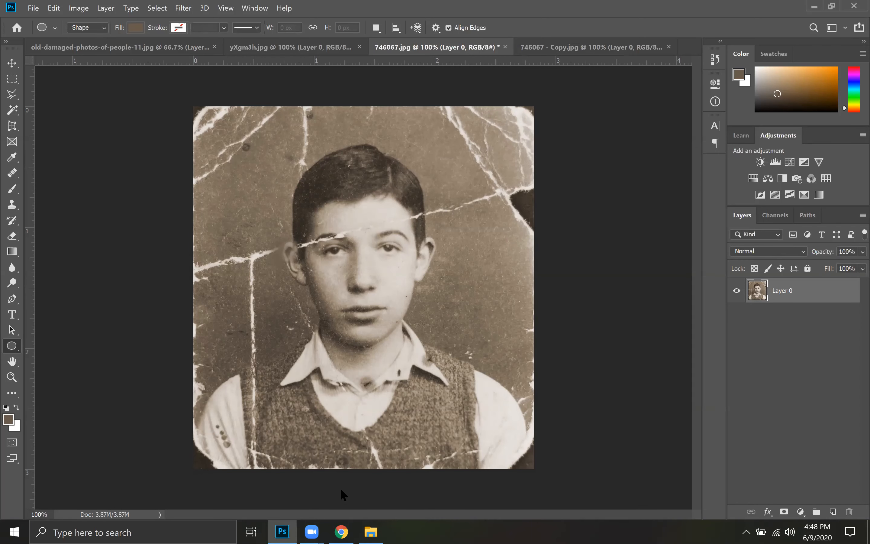
left_click(341, 532)
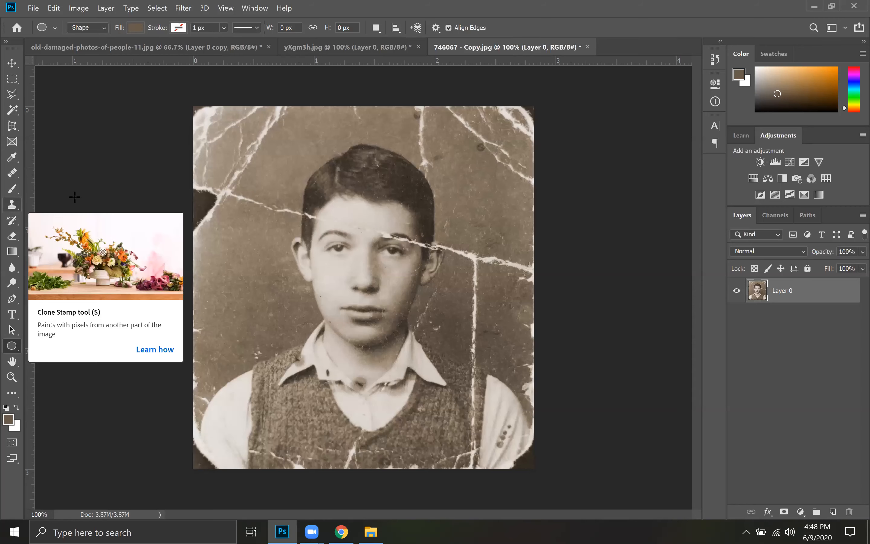
Step: Close 746067 - Copy.jpg, yXgm3h.jpg and old-damaged-photos-of-people-11.jpg without saving their changes
left_click(380, 47)
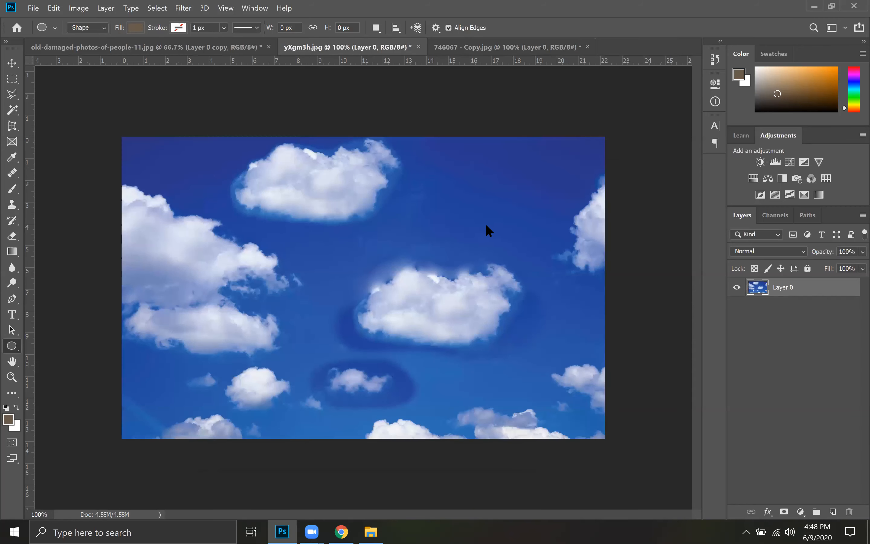
left_click(418, 47)
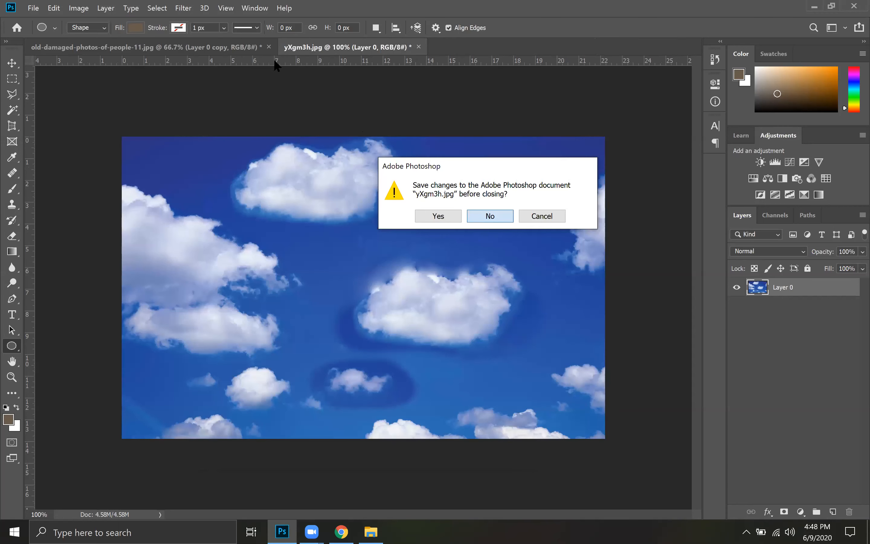
left_click(270, 45)
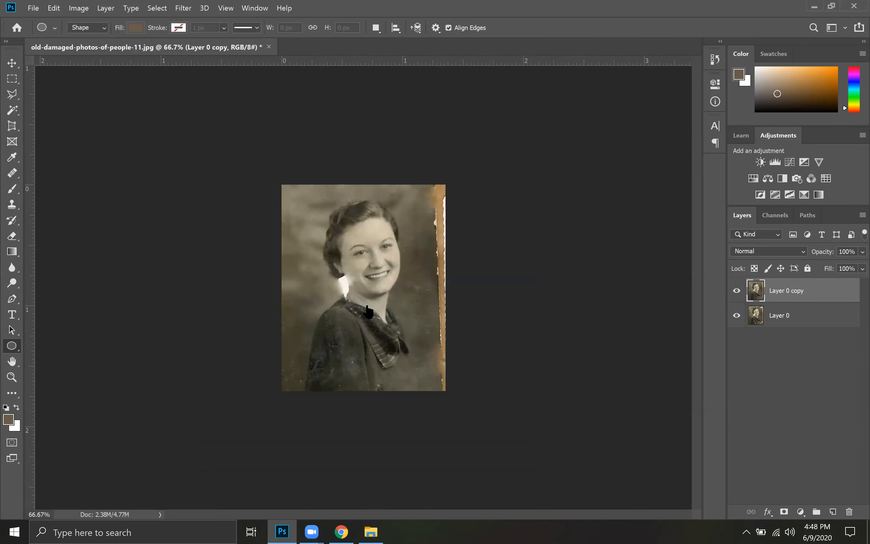
Step: Switch to Chrome and search Google Images for "little boy standing"
key("alt+Tab")
left_click(178, 33)
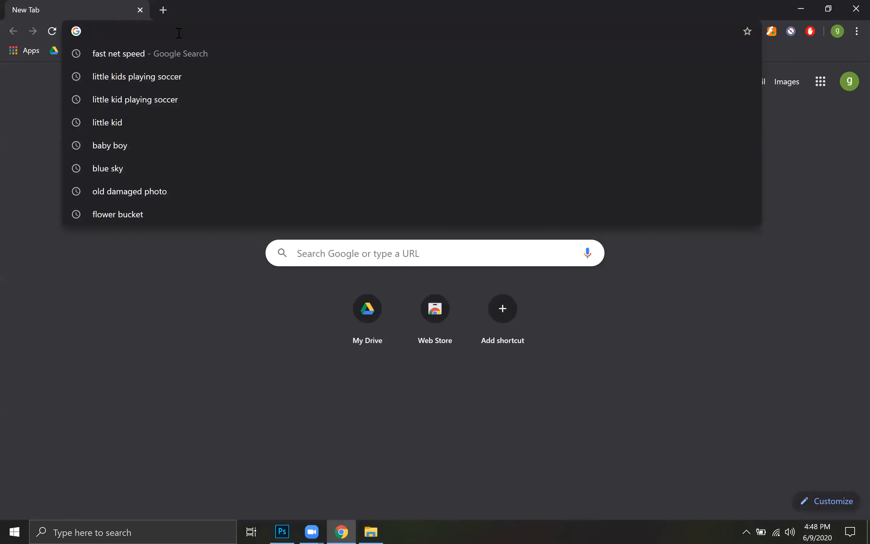
type("litt")
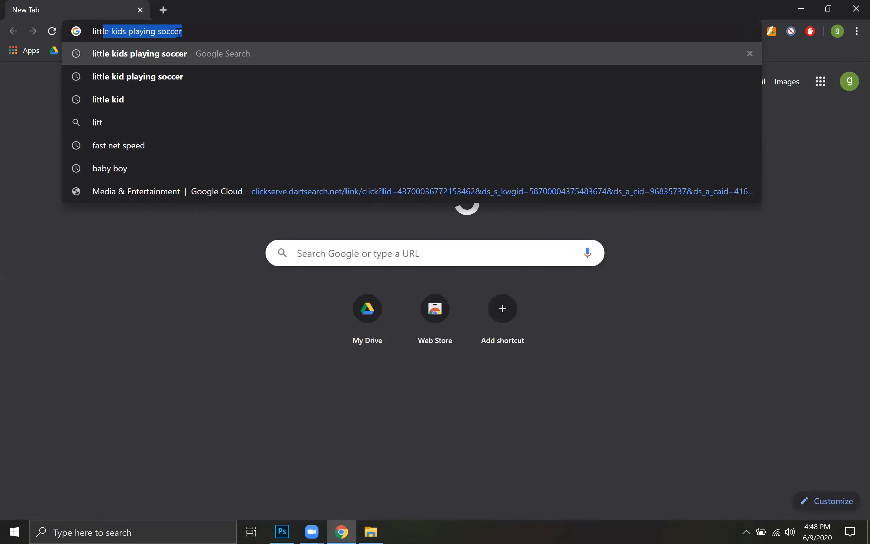
type("le boy ")
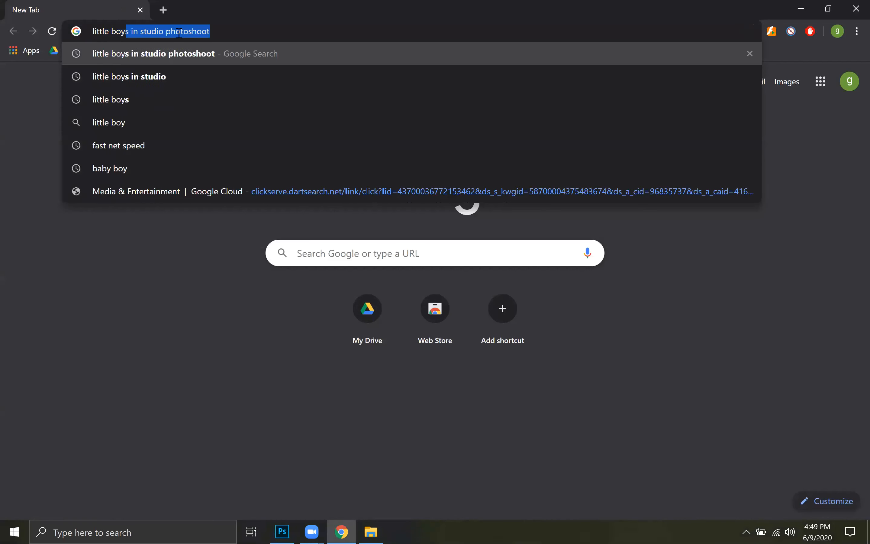
type("s")
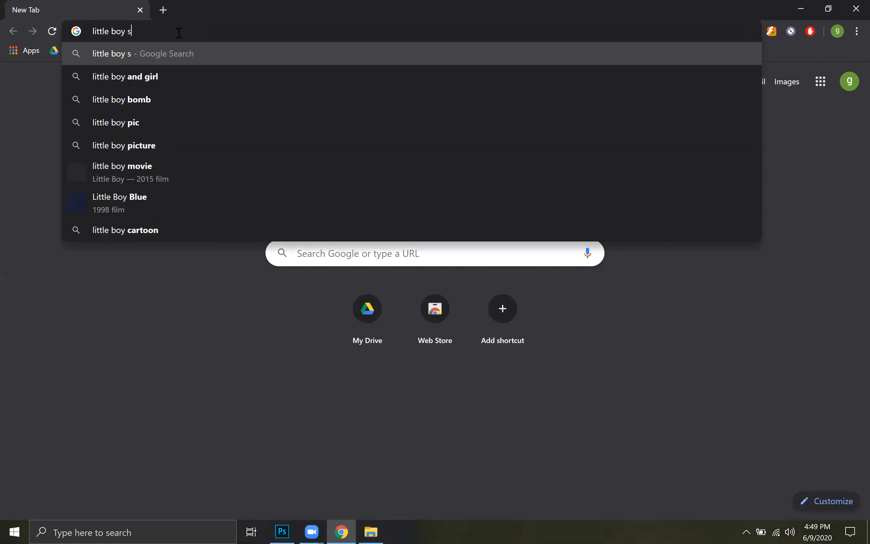
type("tanding")
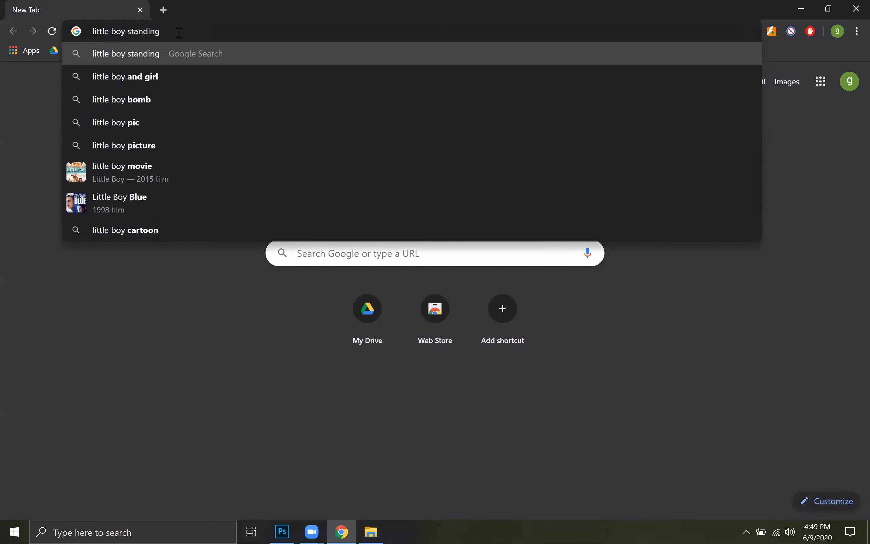
key("Return")
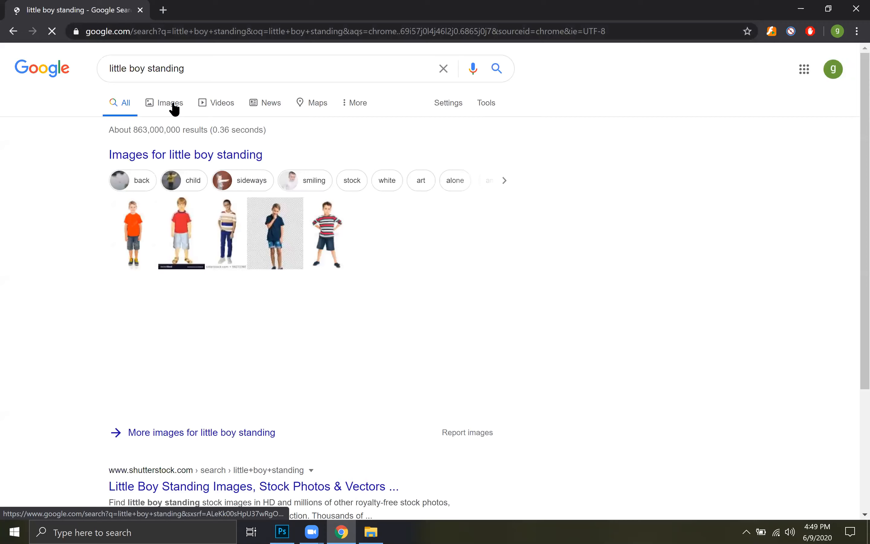
left_click(173, 106)
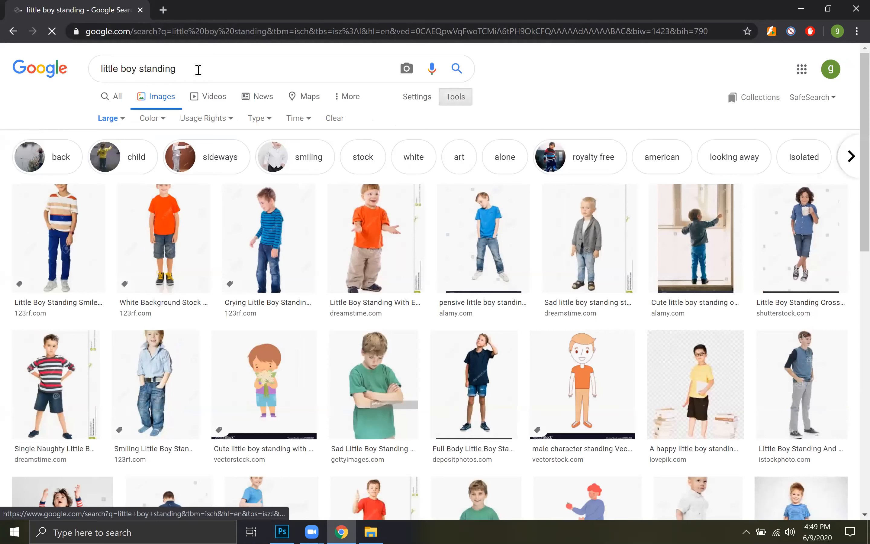
Step: Shorten the image search to "little boy" and run it
left_click(198, 69)
key("BackSpace")
key("BackSpace")
key("BackSpace")
key("BackSpace")
key("BackSpace")
key("BackSpace")
key("BackSpace")
key("BackSpace")
key("BackSpace")
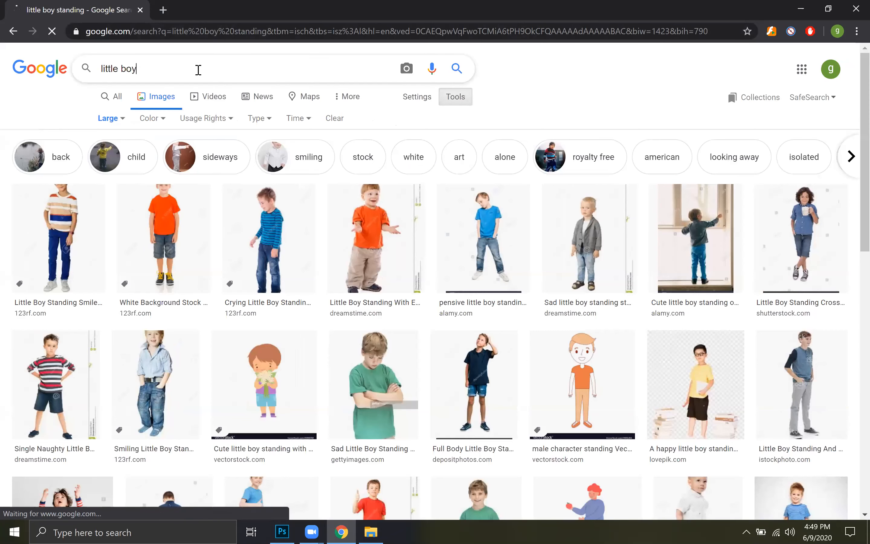
left_click(467, 71)
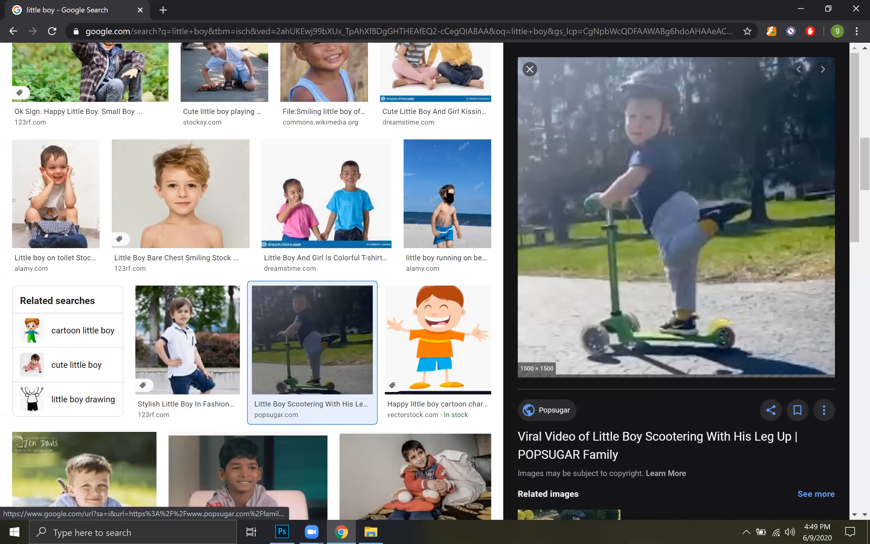
Step: Preview the toddler in the light blue blazer and sunglasses and save that image to the Desktop
key("Escape")
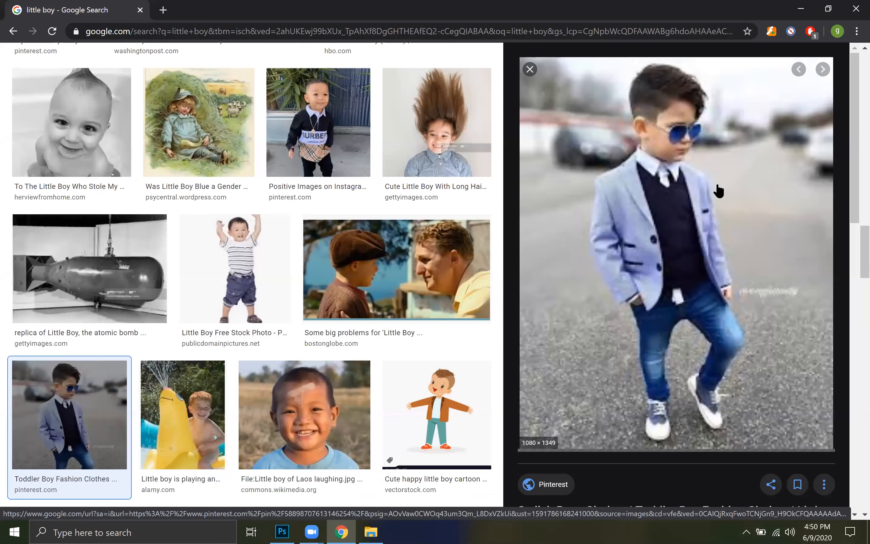
right_click(733, 185)
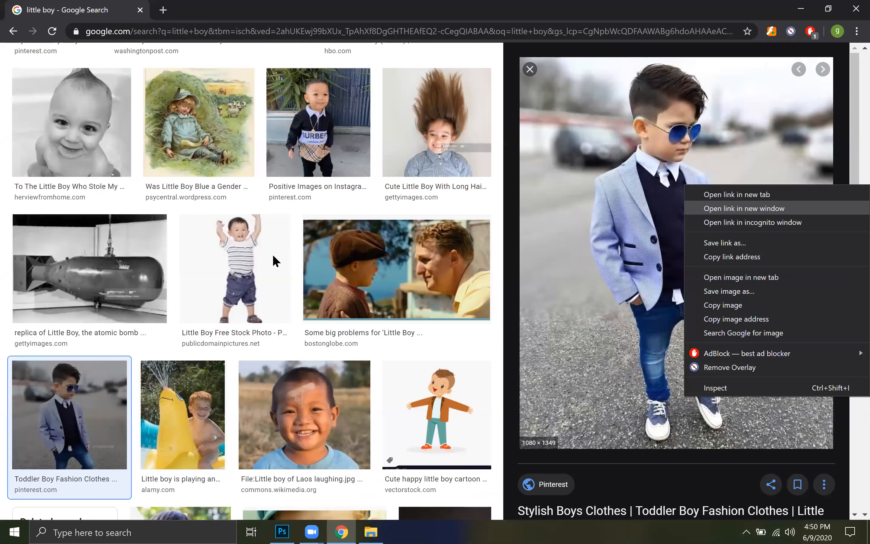
key("Return")
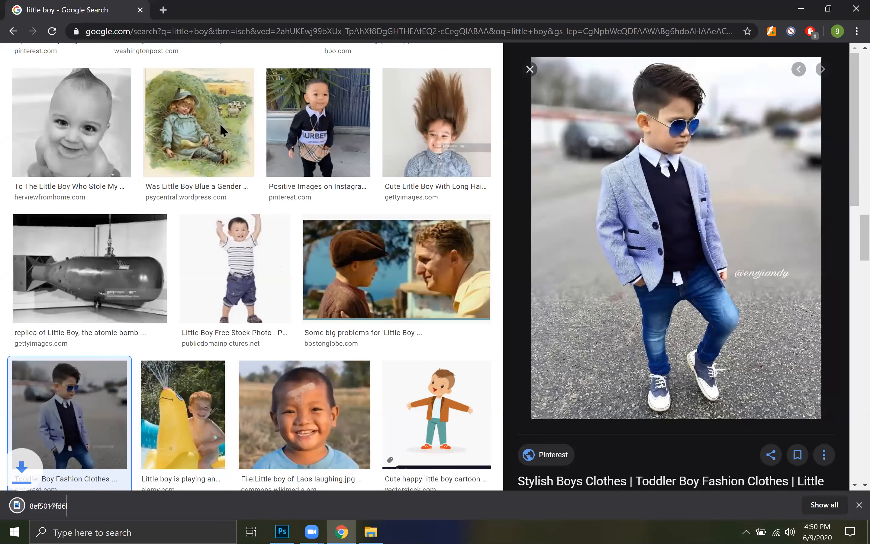
Step: Search the images for "little boy photoshoot" and look through the results for a full-body portrait
scroll(223, 62, "up", 10)
left_click(224, 62)
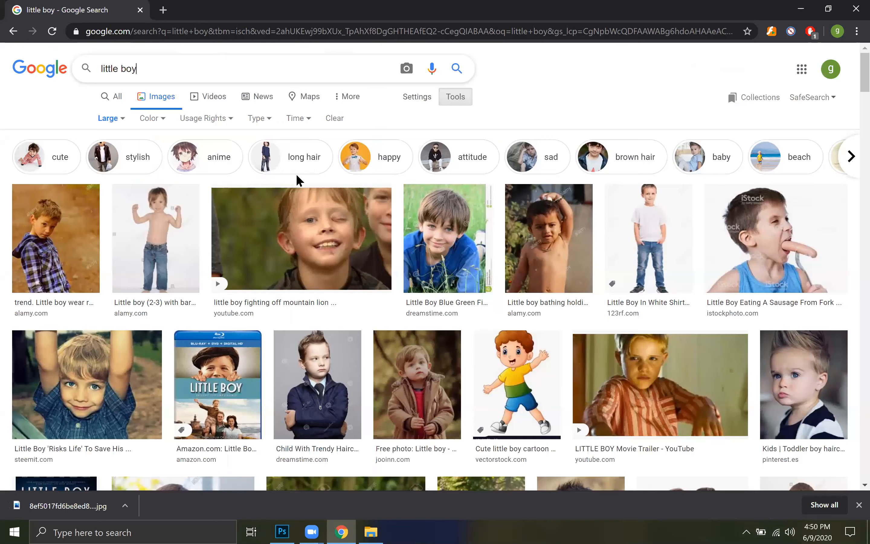
type("photoshoot")
key("Return")
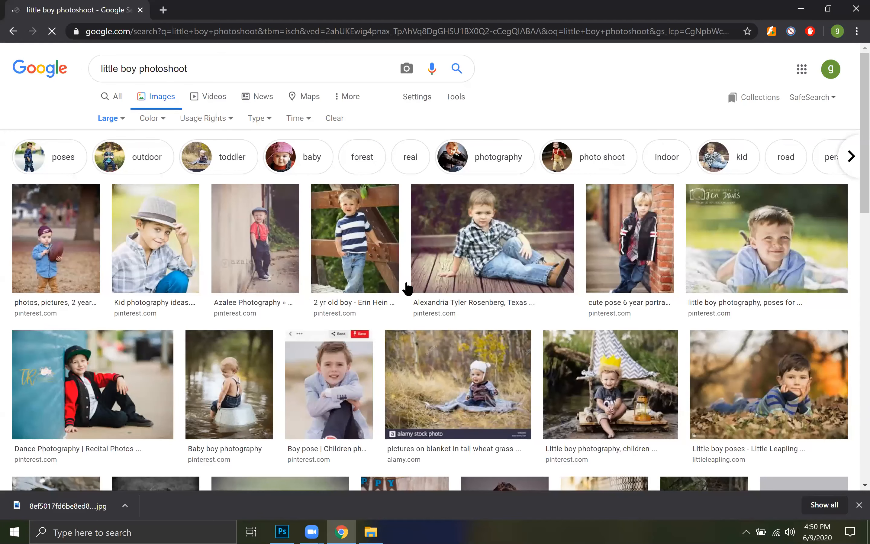
scroll(407, 288, "down", 15)
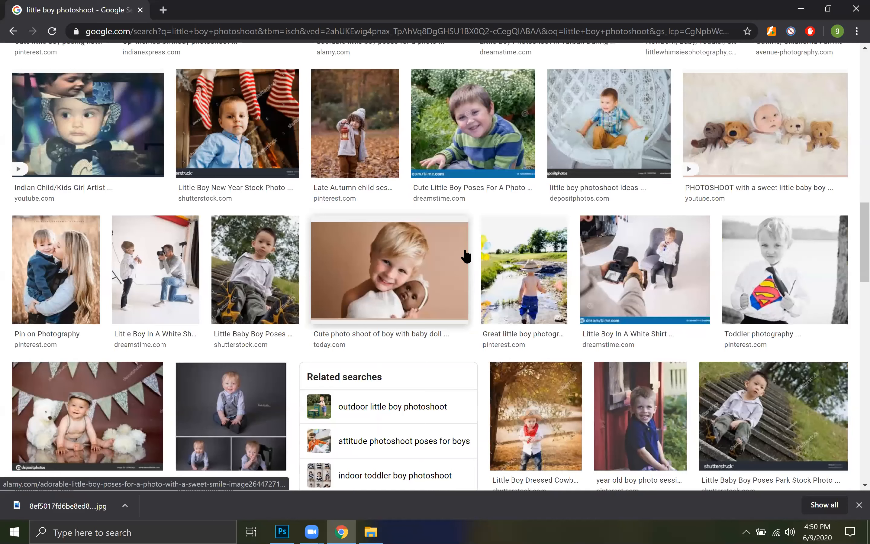
scroll(355, 244, "down", 10)
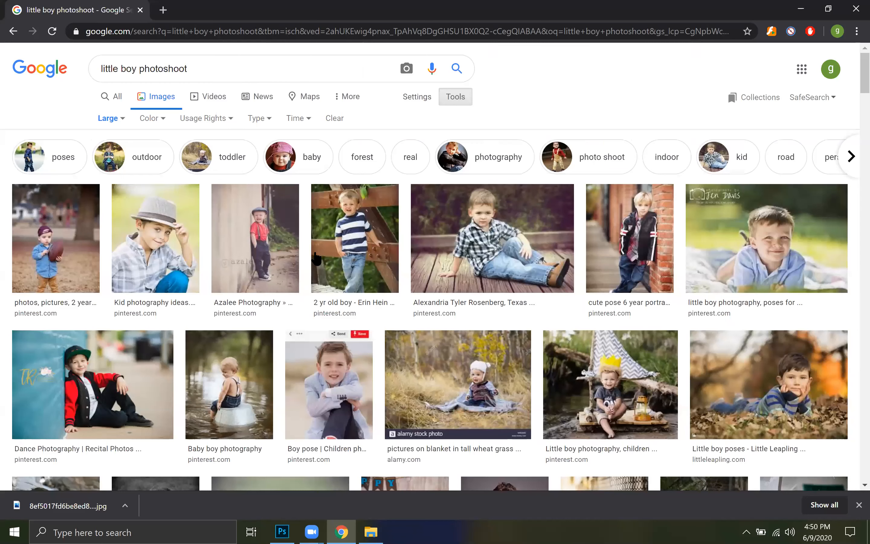
Step: Search the images for "baby boy photoshoot" and look through the results for a suitable portrait
left_click(260, 68)
key("BackSpace")
key("BackSpace")
key("BackSpace")
key("BackSpace")
key("BackSpace")
key("BackSpace")
key("BackSpace")
key("BackSpace")
key("BackSpace")
key("BackSpace")
key("BackSpace")
key("BackSpace")
key("BackSpace")
key("BackSpace")
key("BackSpace")
key("BackSpace")
key("BackSpace")
key("BackSpace")
key("BackSpace")
key("BackSpace")
key("BackSpace")
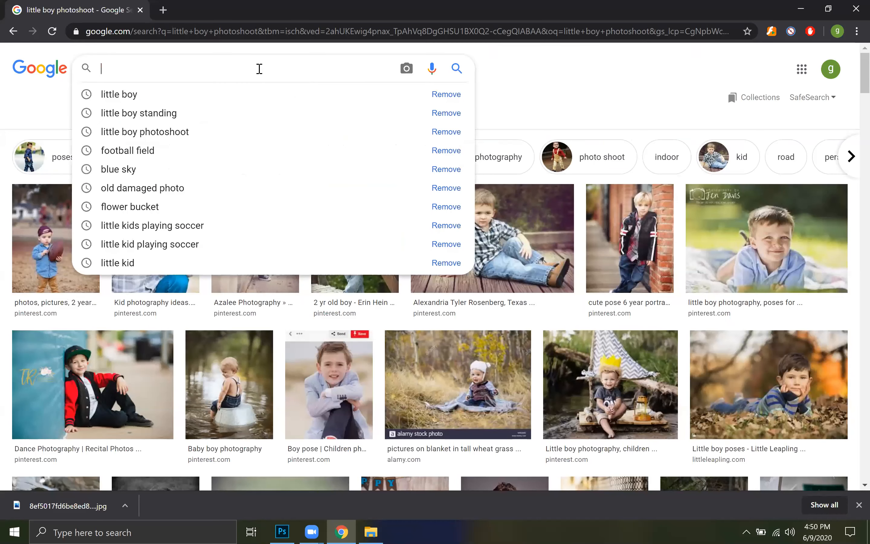
type("baby boy")
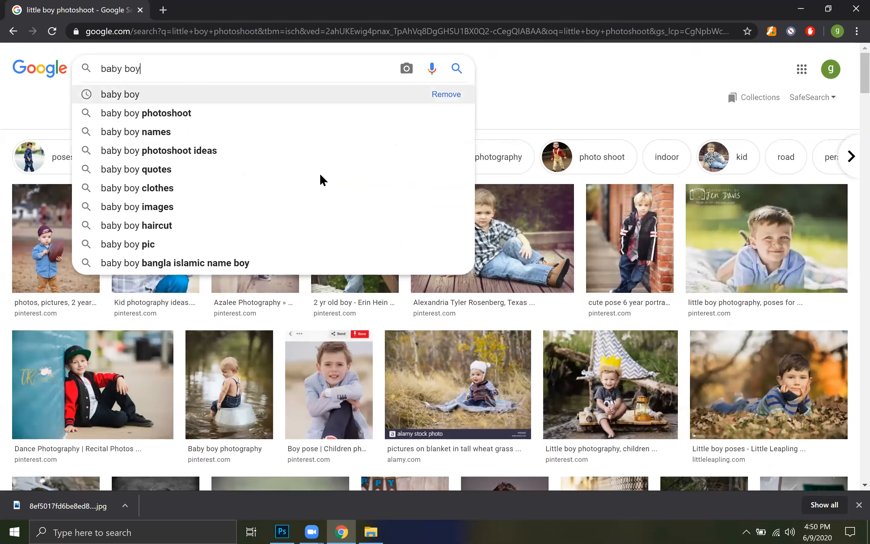
key("Down")
key("Return")
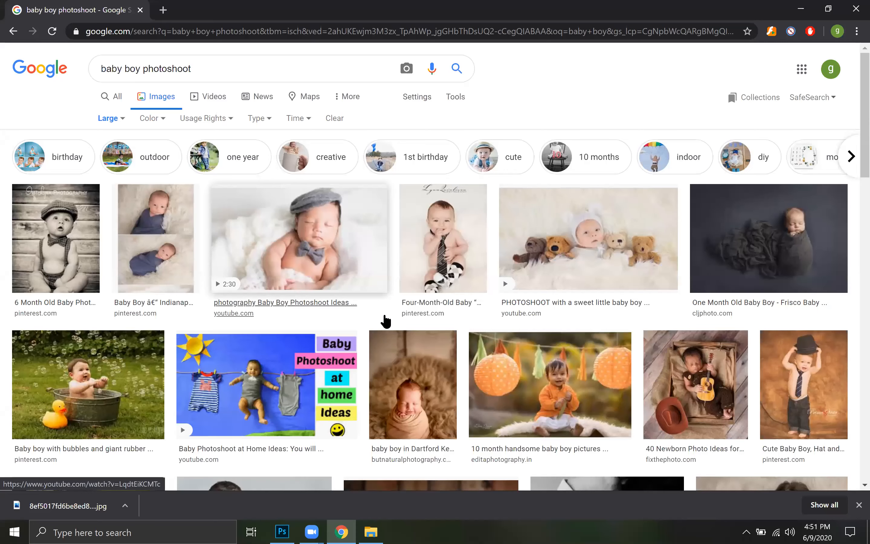
scroll(386, 321, "down", 10)
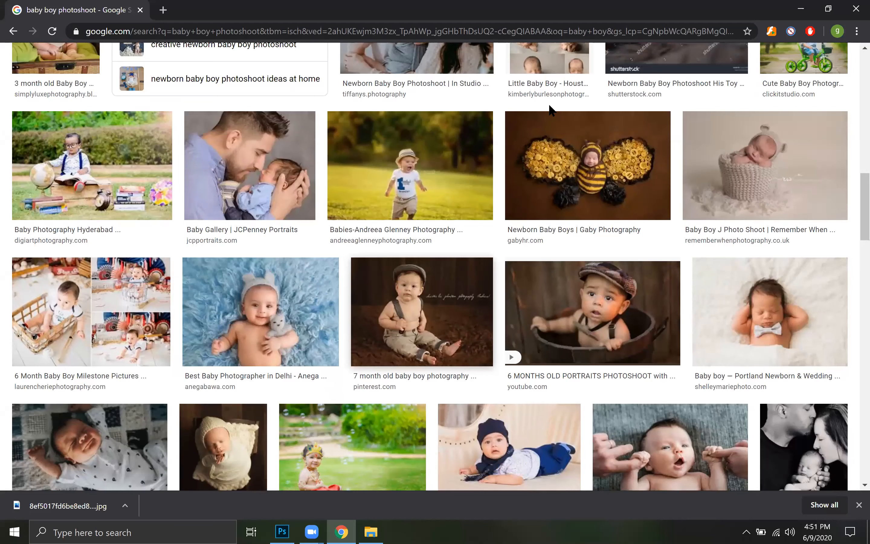
scroll(410, 310, "down", 10)
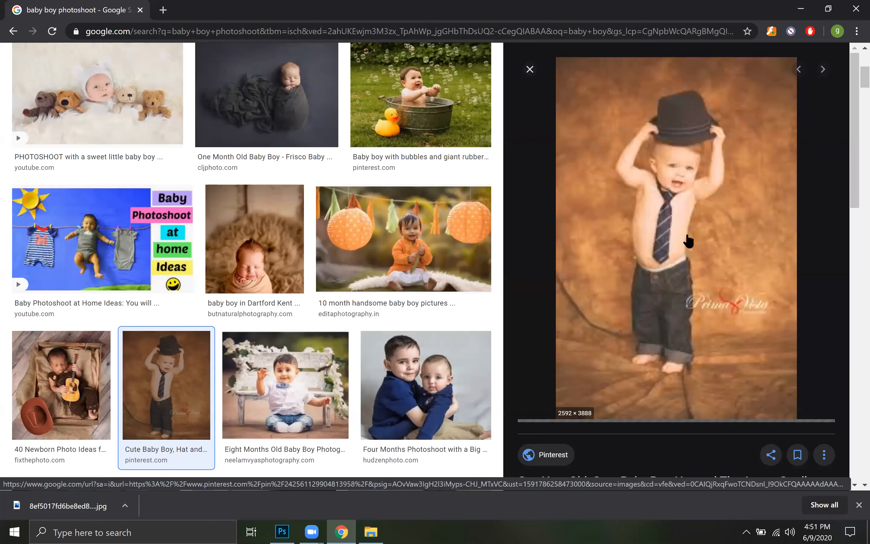
Step: Save the previewed photo of the baby boy with hat and tie to the Desktop as a JPEG and close its preview
right_click(713, 227)
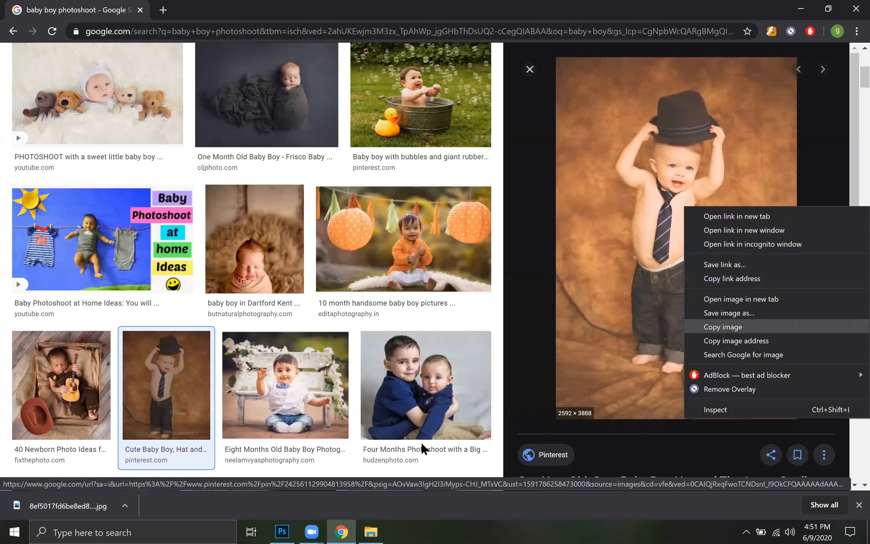
key("alt+Tab")
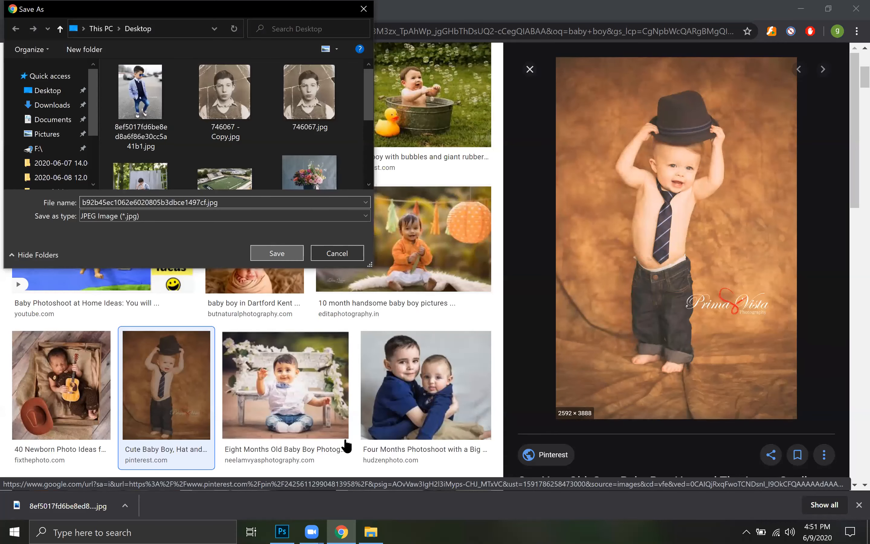
key("Return")
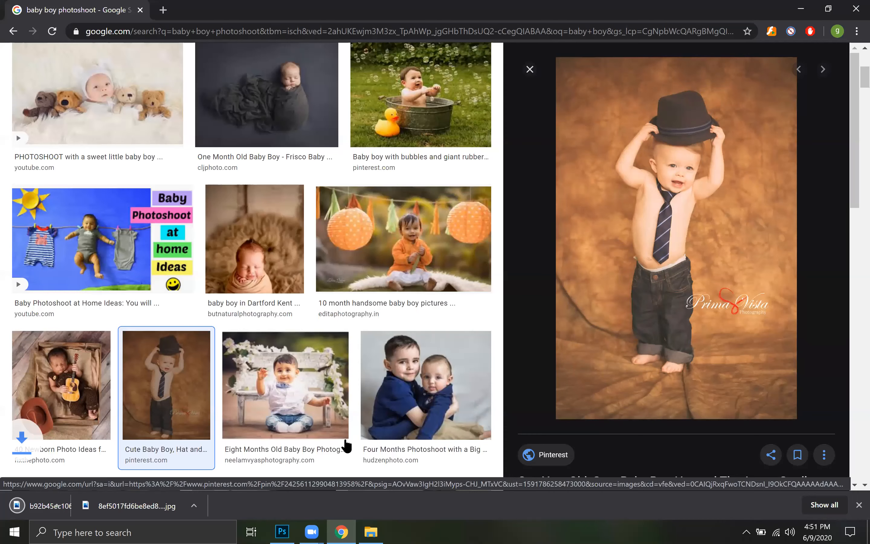
left_click(528, 69)
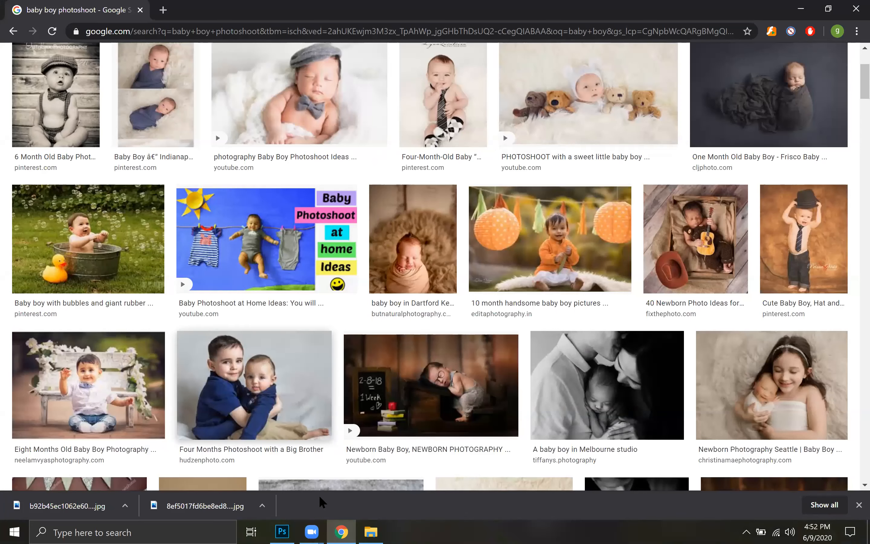
Step: Switch to Photoshop and try to open the recent file little-stories-kids-baby-photography-sessions-talk-photography.jpg
key("alt+Tab")
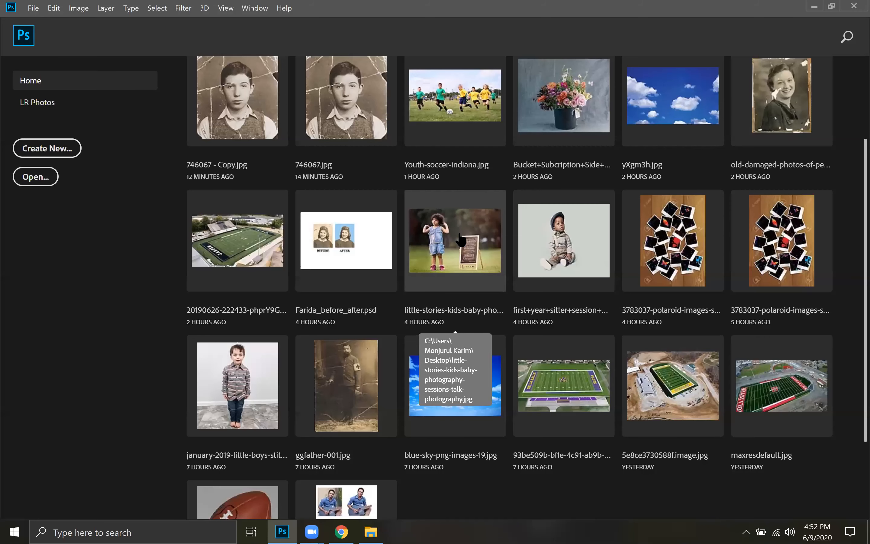
left_click(460, 240)
left_click(537, 312)
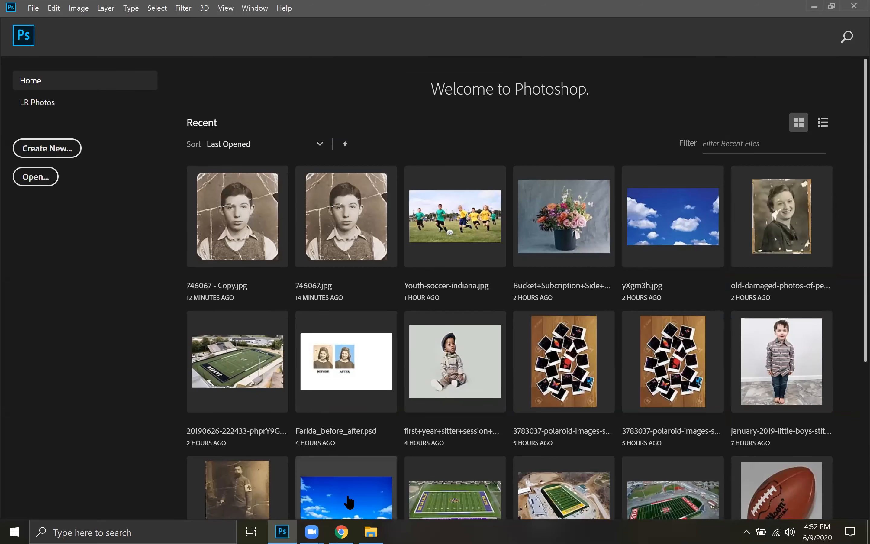
Step: Create a new white RGB document of 2241 x 1800 pixels at 72 pixels/inch
left_click(74, 153)
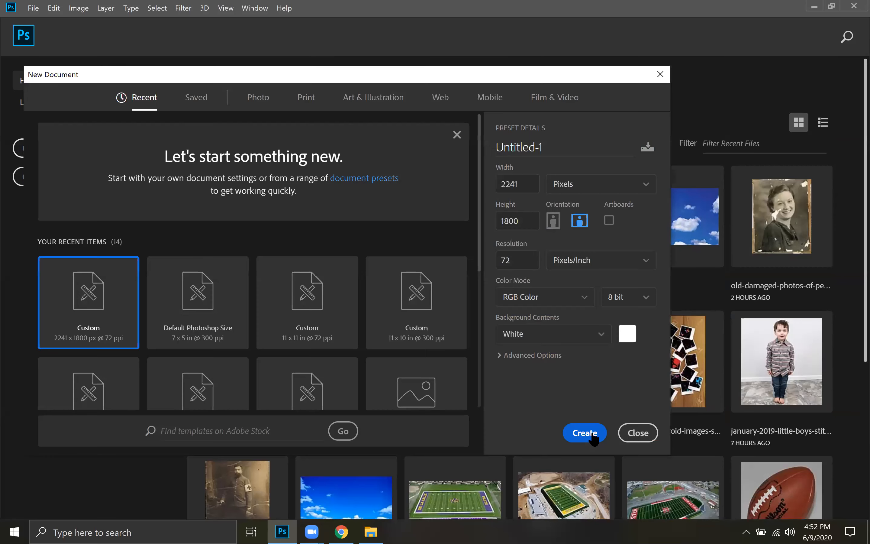
left_click(582, 432)
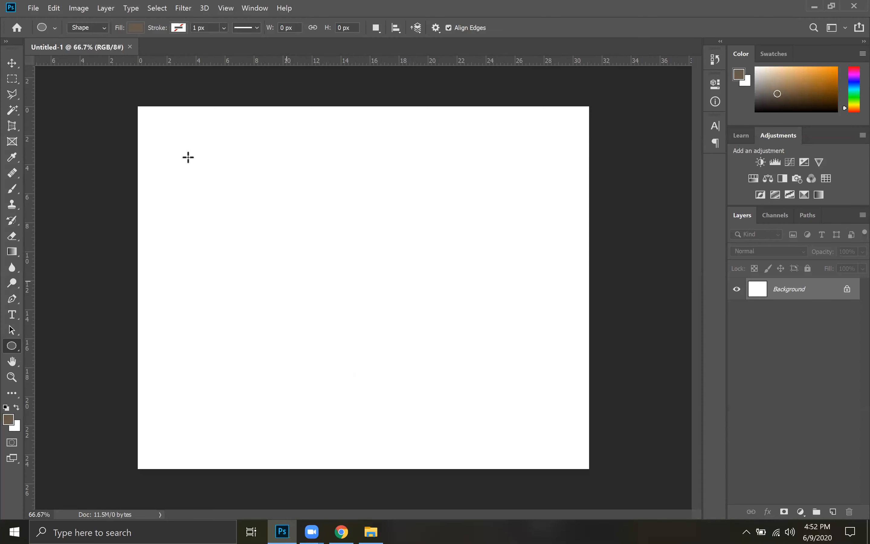
Step: Open the saved blazer photo 8ef5017fd6be8ed8a6f86e30cc5a41b1.jpg from the Desktop
left_click(32, 8)
left_click(57, 33)
scroll(253, 147, "down", 1)
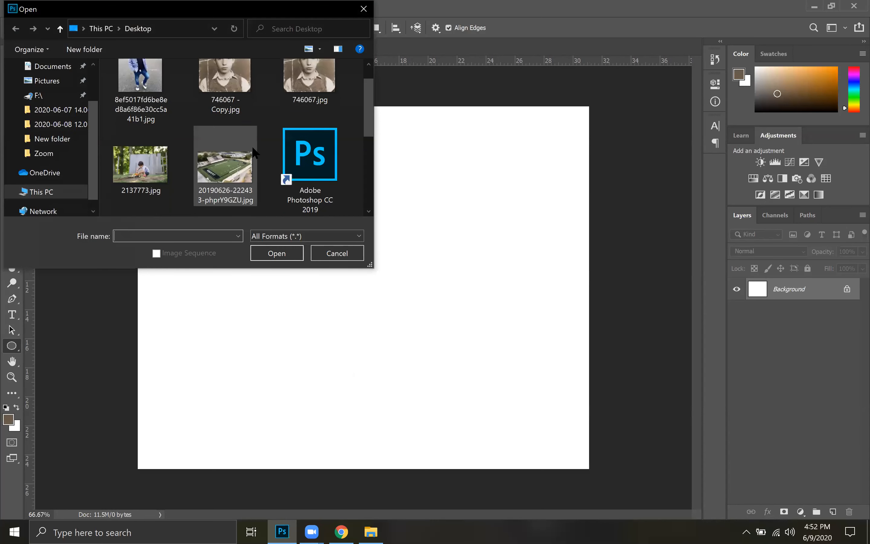
scroll(253, 148, "up", 1)
left_click(172, 130)
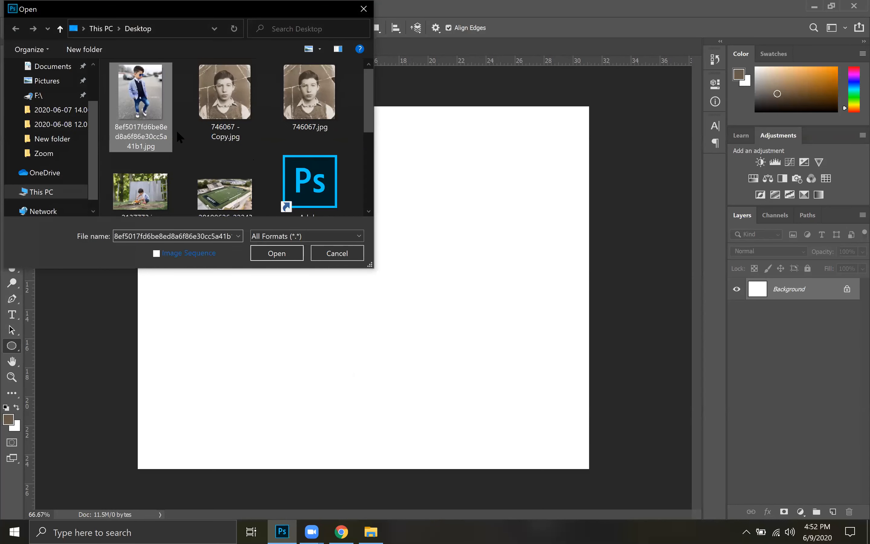
left_click(275, 253)
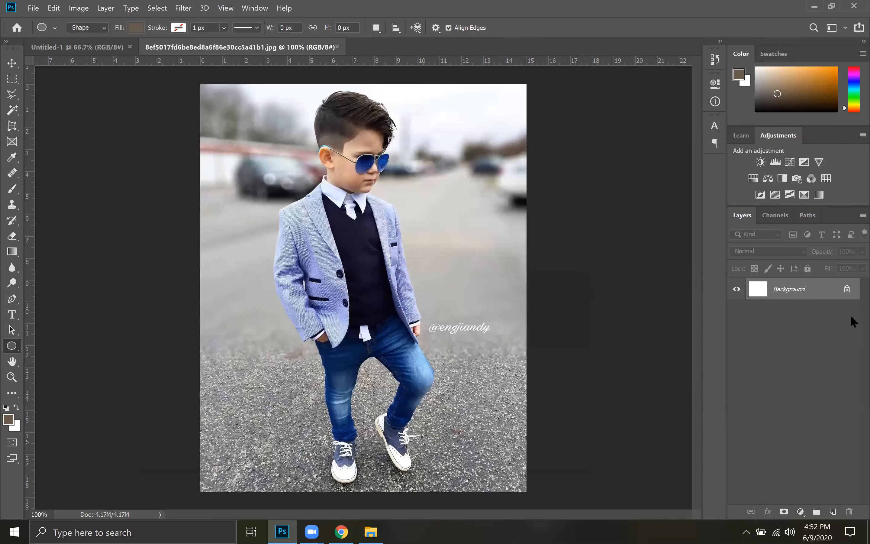
Step: Unlock the blazer photo's background layer and close that document without saving
double_click(846, 290)
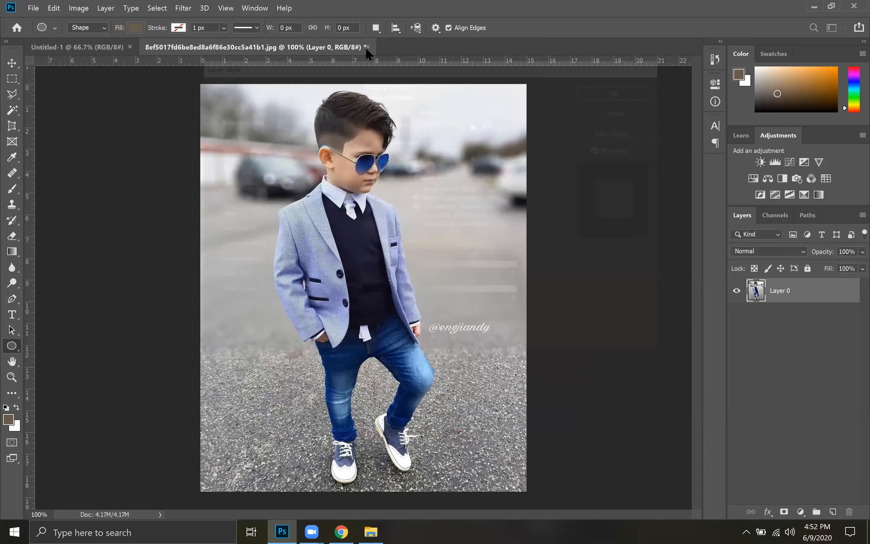
left_click(367, 47)
left_click(496, 225)
Step: Place the blazer photo embedded in the blank document, scaled to about 127.7% and filling the left part of the canvas
left_click(33, 8)
mouse_move(54, 8)
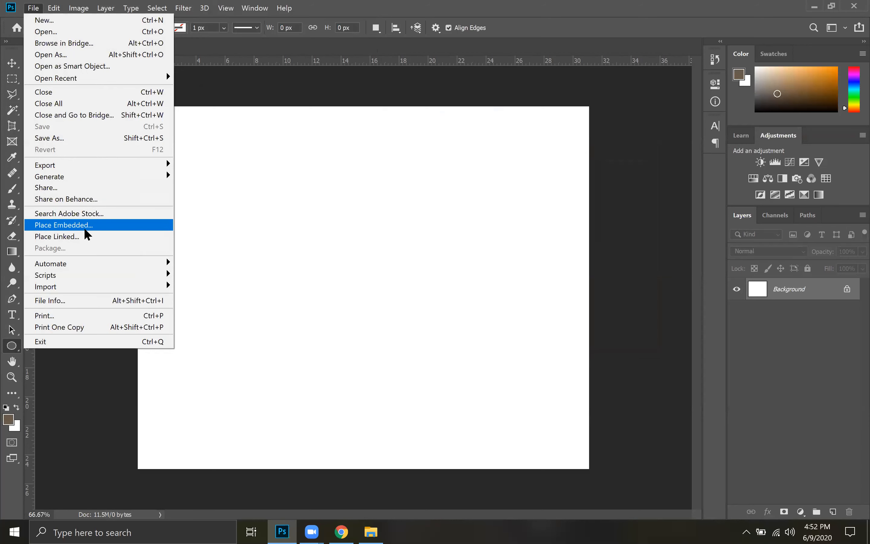
left_click(85, 226)
left_click(140, 105)
left_click(275, 257)
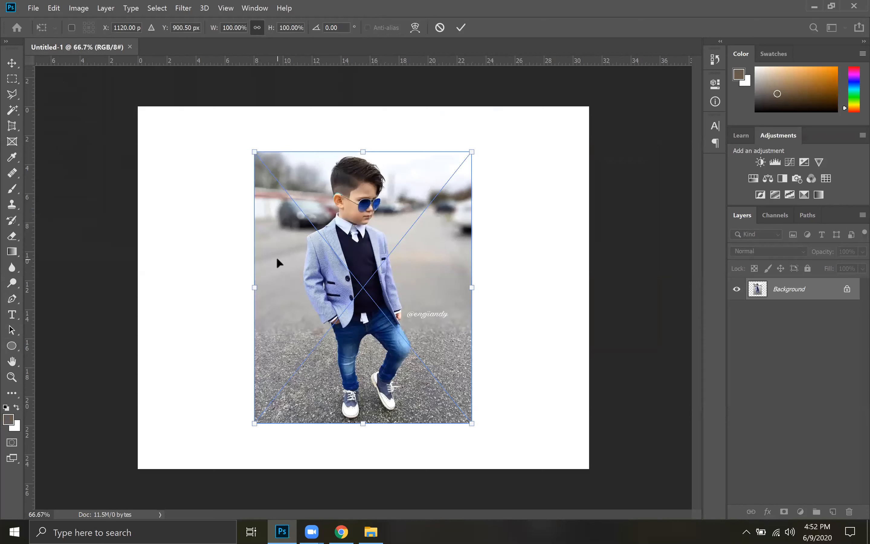
left_click_drag(391, 277, 283, 237)
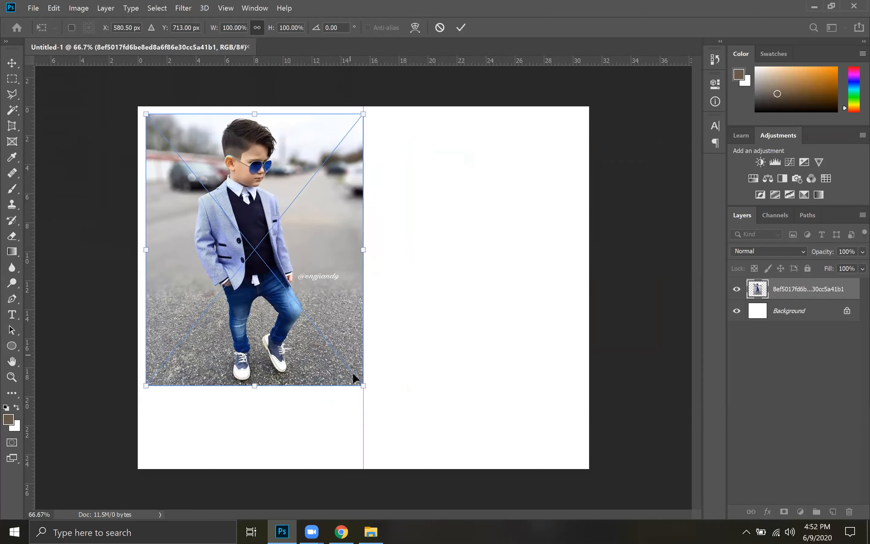
left_click_drag(363, 385, 418, 469)
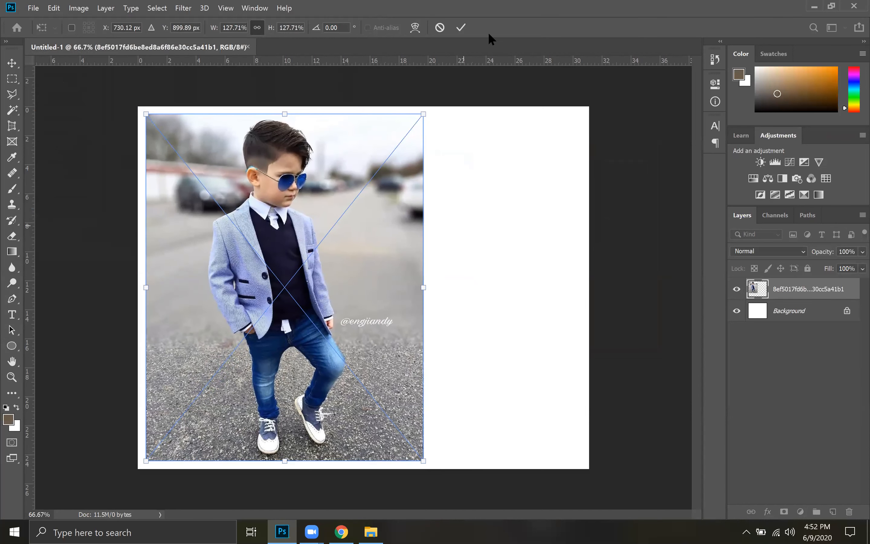
left_click(462, 29)
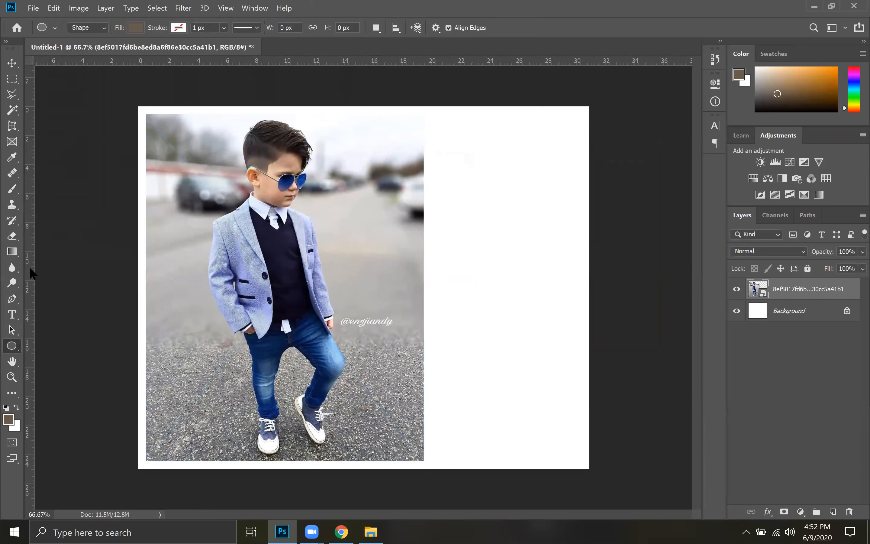
Step: Add the horizontal text "Little Boy In Style" on four lines in the white area beside the photo, in orange 12 pt Yu Gothic Bold
left_click(15, 314)
left_click(94, 309)
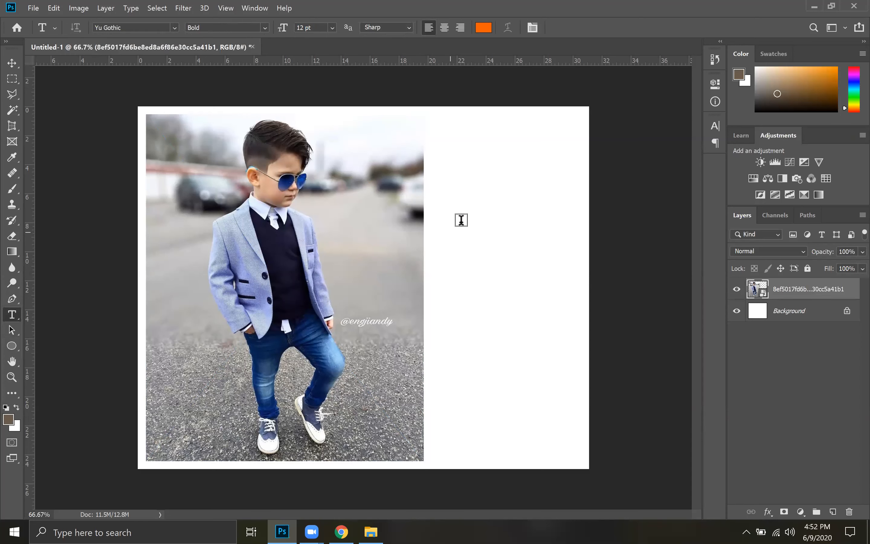
left_click(476, 182)
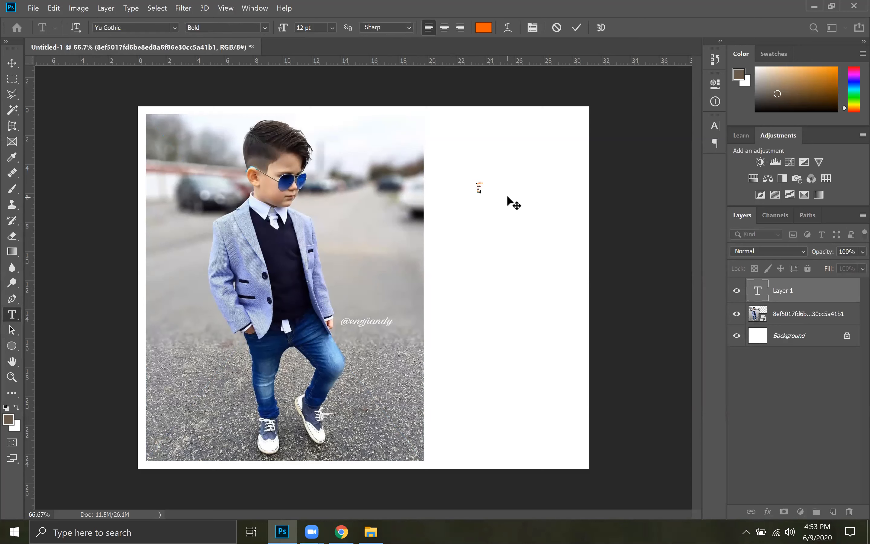
left_click(577, 28)
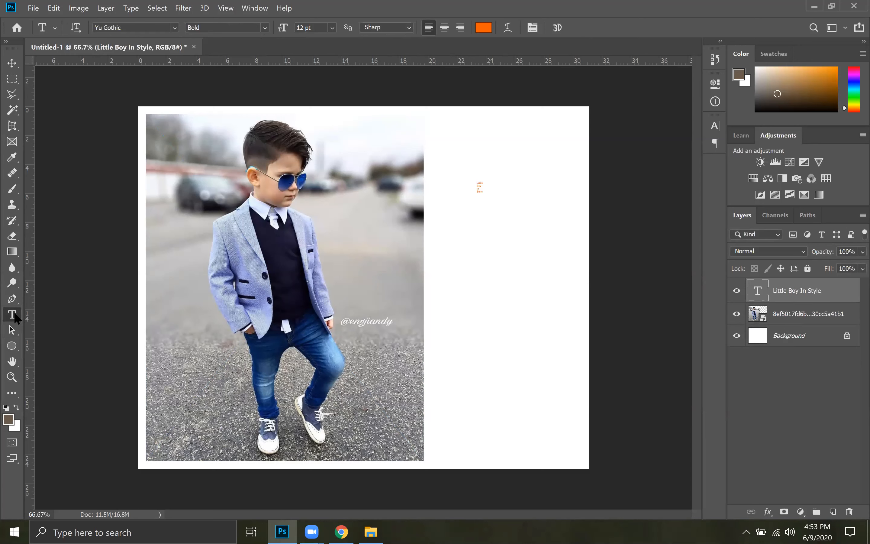
Step: Enlarge the "Little Boy In Style" text to about 1524% by 1538% and position it in the white area beside the photo
left_click(16, 330)
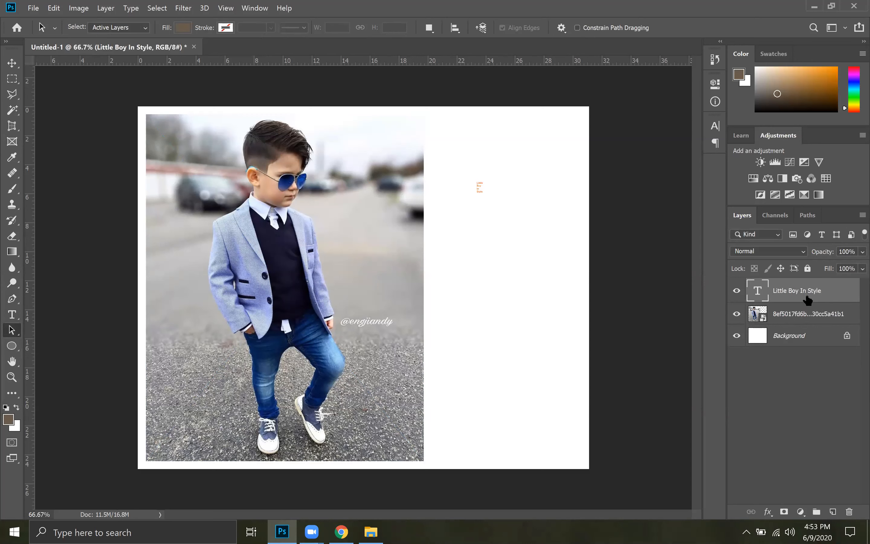
key("ctrl+t")
left_click_drag(482, 197, 569, 359)
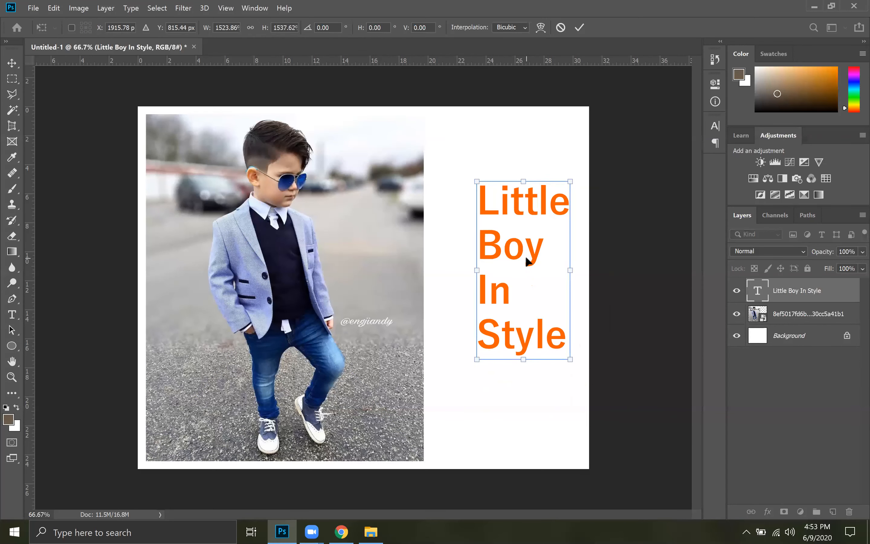
left_click_drag(521, 253, 497, 265)
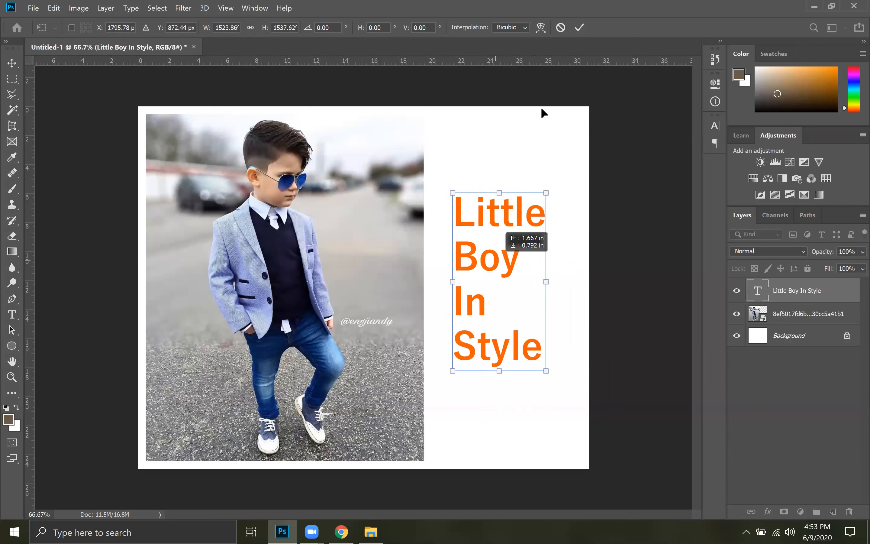
left_click(579, 28)
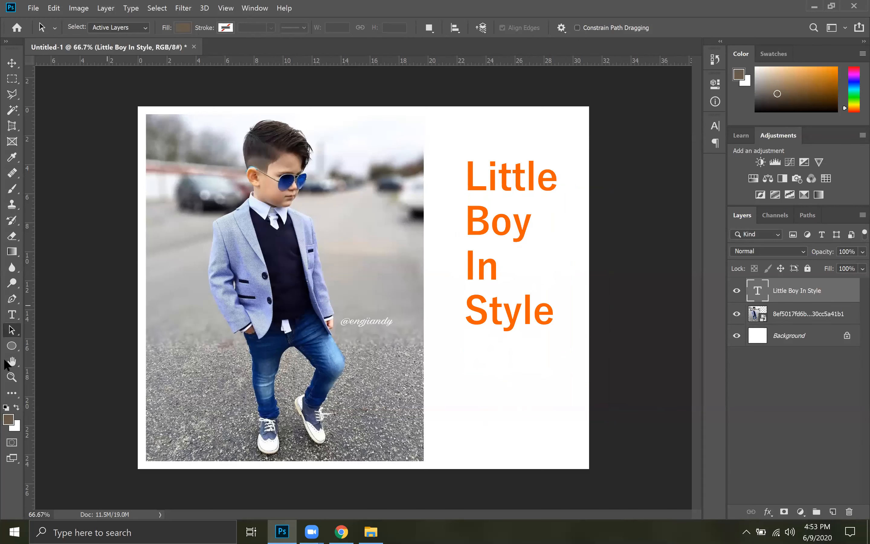
Step: Draw a brown rectangle of about 605 x 1017 px around the text and stack the Little Boy In Style layer above it
left_click(16, 346)
right_click(16, 347)
left_click(44, 346)
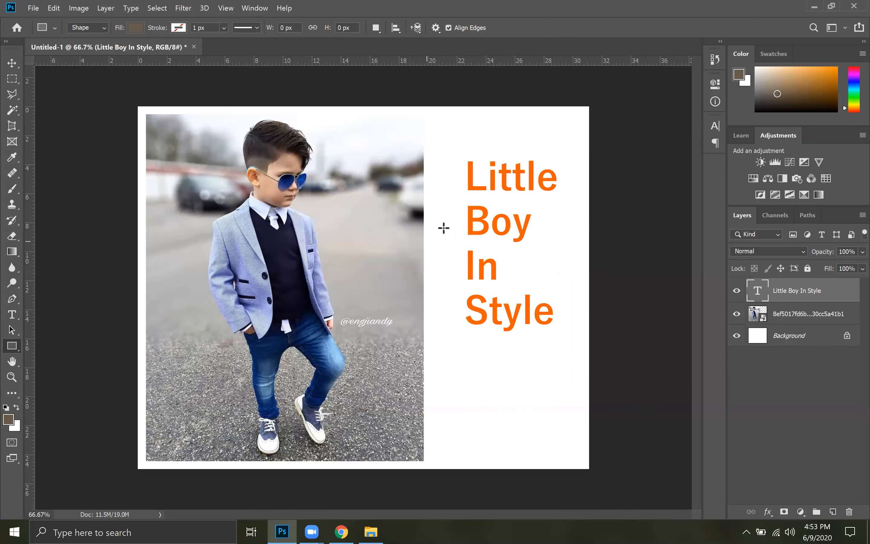
left_click_drag(450, 143, 572, 348)
left_click(682, 77)
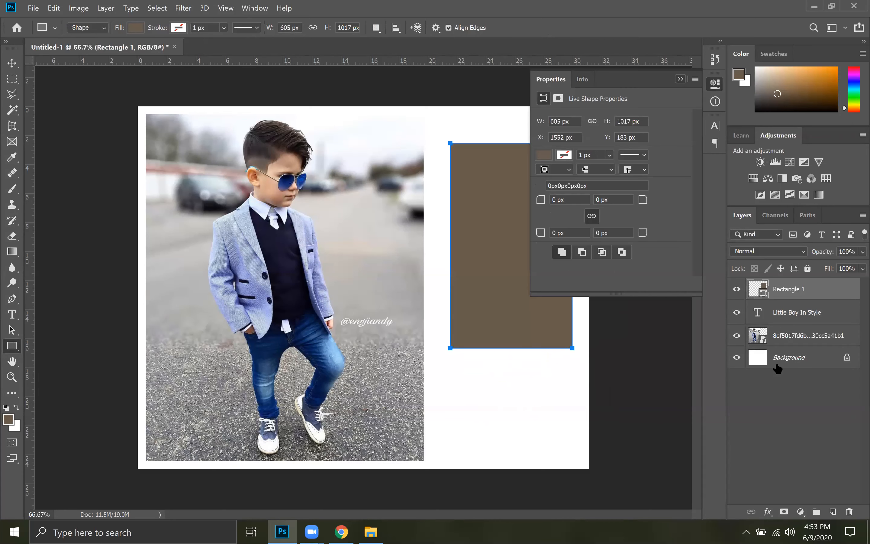
left_click_drag(795, 315, 792, 286)
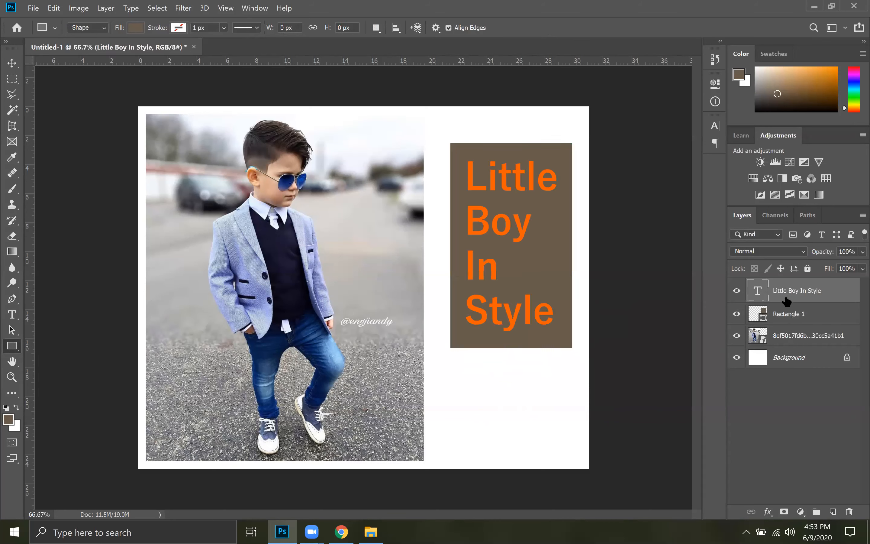
left_click(787, 314)
Step: Recolour the "Little Boy In Style" text white (ffffff) using the foreground color
left_click(790, 296)
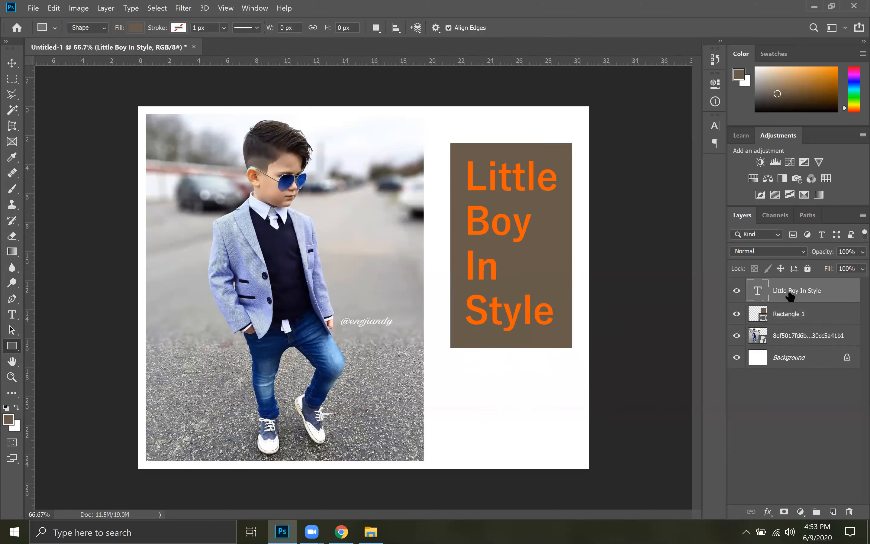
left_click(8, 420)
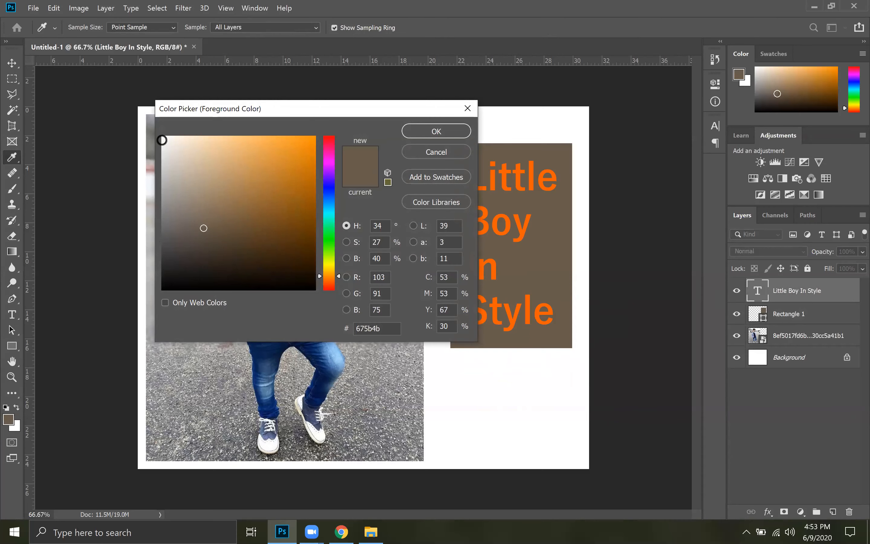
left_click(162, 137)
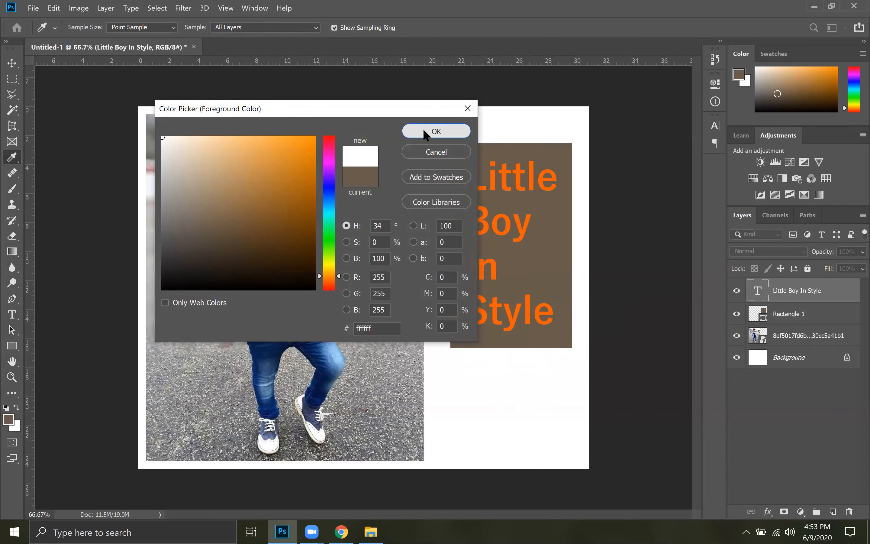
left_click(435, 132)
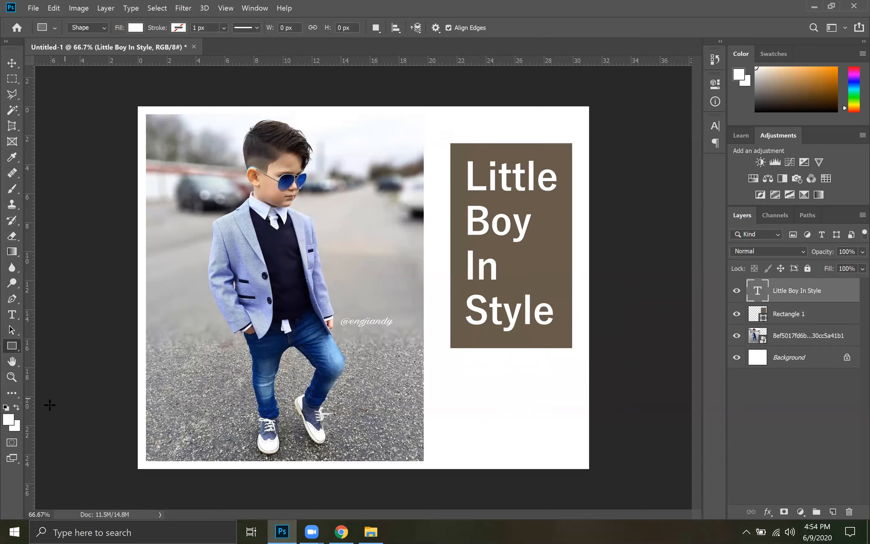
Step: Convert the locked Background into a regular layer, and hide and show the Rectangle 1 layer
left_click(11, 329)
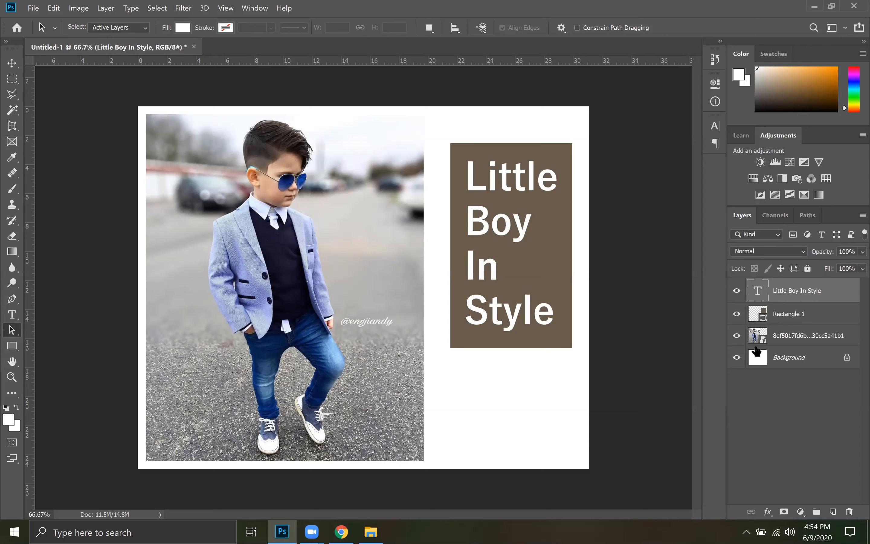
left_click(846, 358)
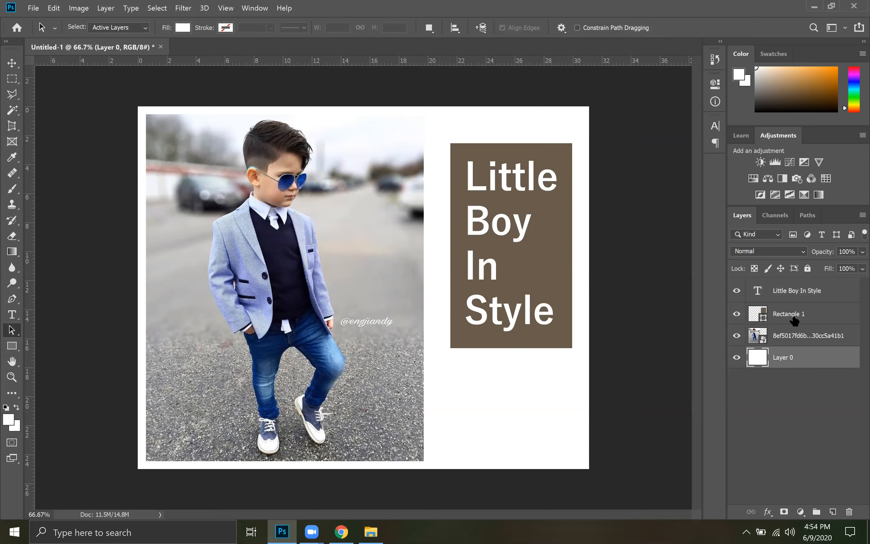
left_click(742, 313)
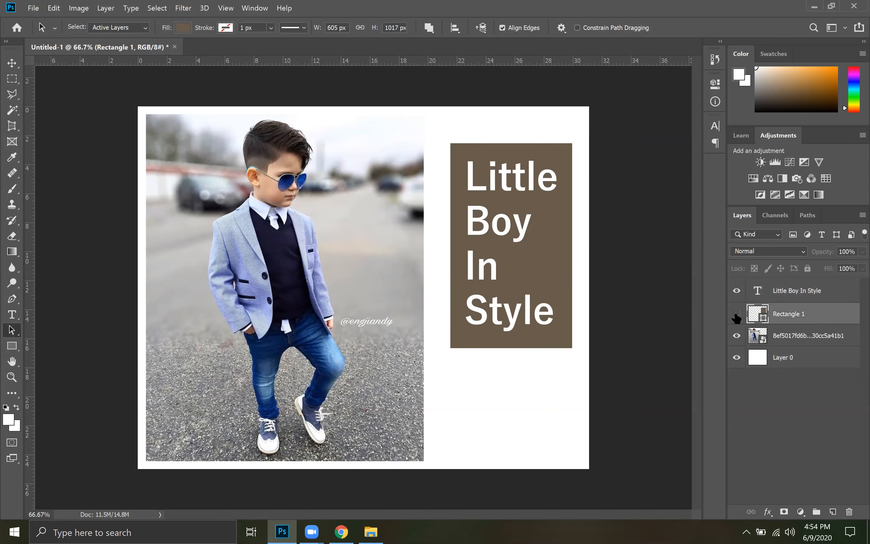
left_click(736, 314)
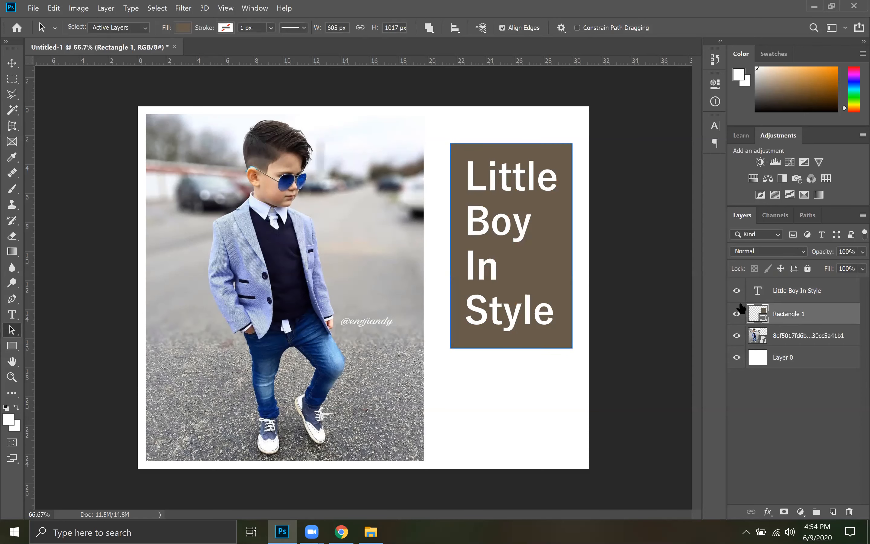
Step: Recolour the "Little Boy In Style" text light orange using the foreground color
left_click(803, 297)
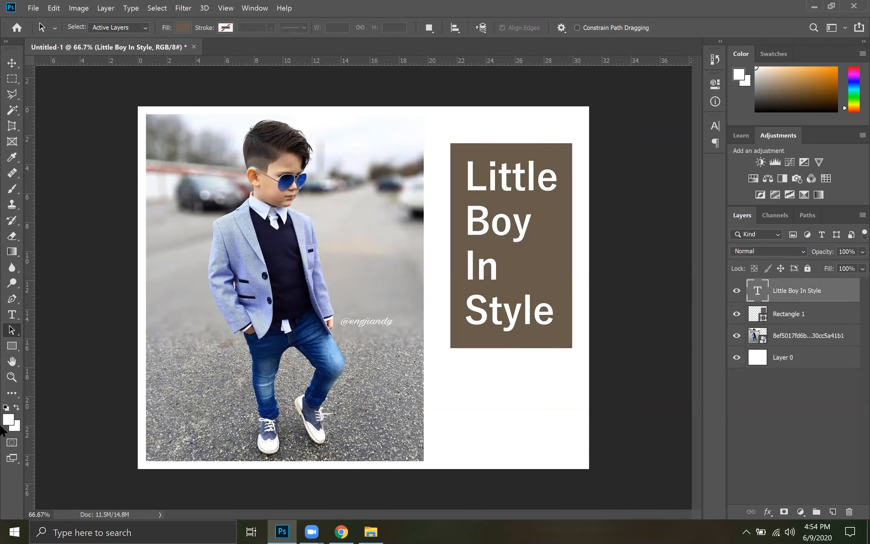
left_click(9, 419)
left_click_drag(303, 160, 357, 132)
left_click_drag(259, 139, 275, 128)
left_click(436, 131)
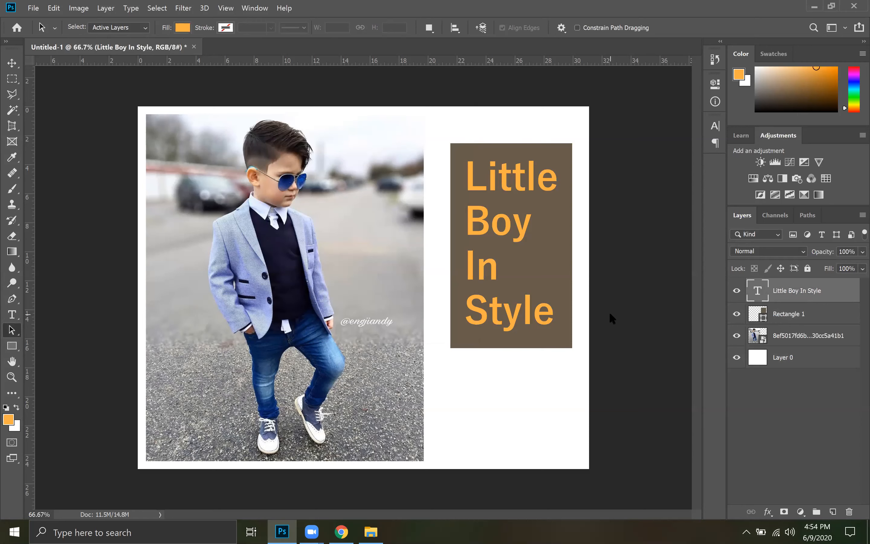
Step: Toggle the Rectangle 1 layer's visibility off and on to compare the text with and without its backing
left_click(736, 314)
left_click(736, 314)
left_click(735, 314)
left_click(736, 314)
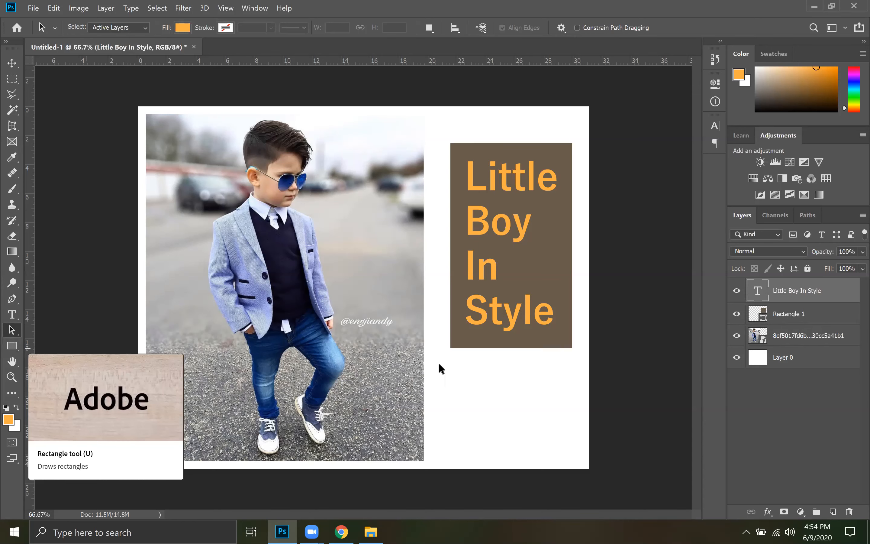
left_click(12, 346)
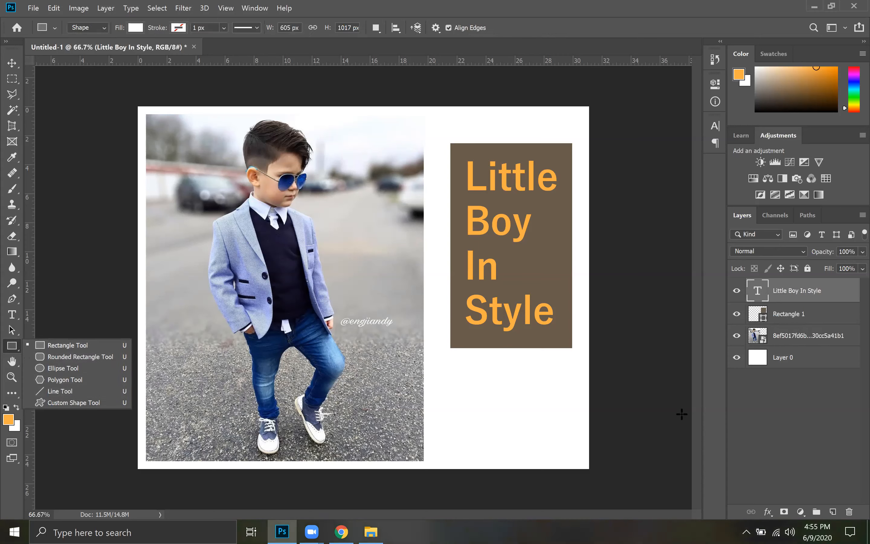
left_click(11, 346)
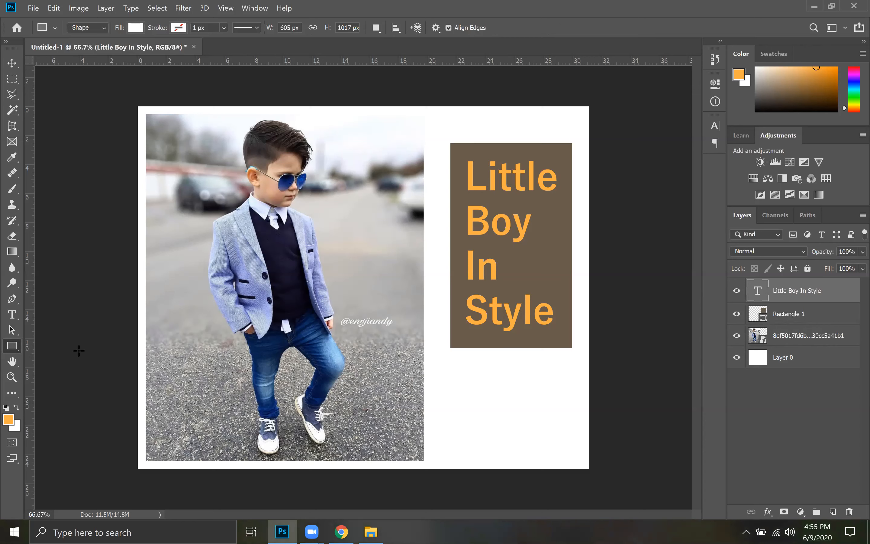
left_click(769, 321)
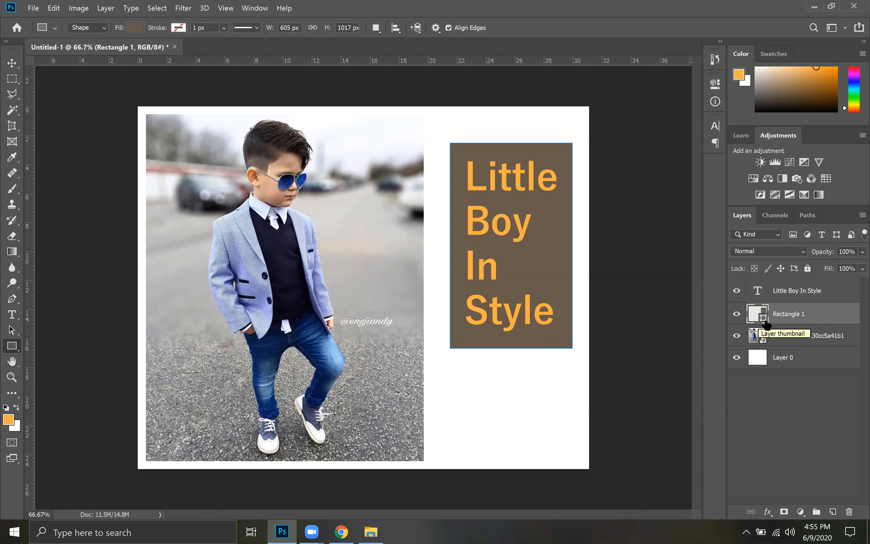
left_click(787, 357)
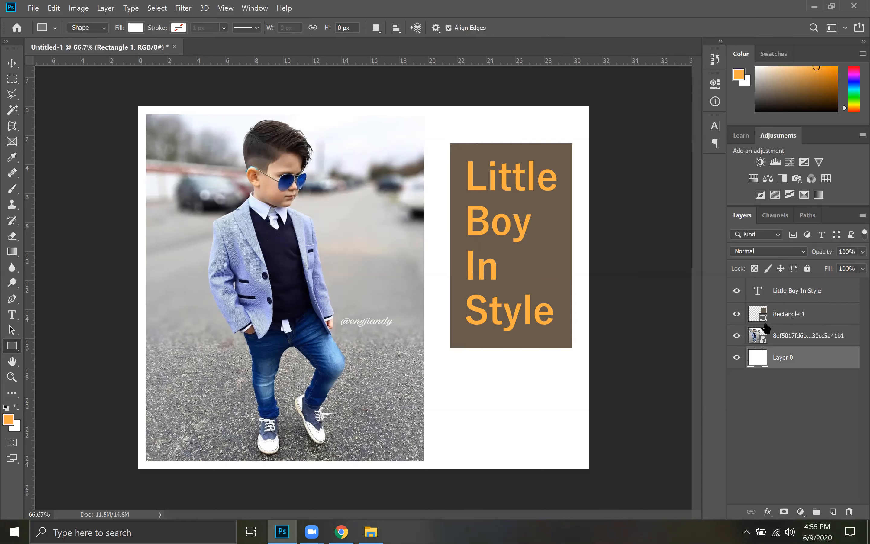
Step: Rasterize the Rectangle 1 shape layer
left_click(781, 317)
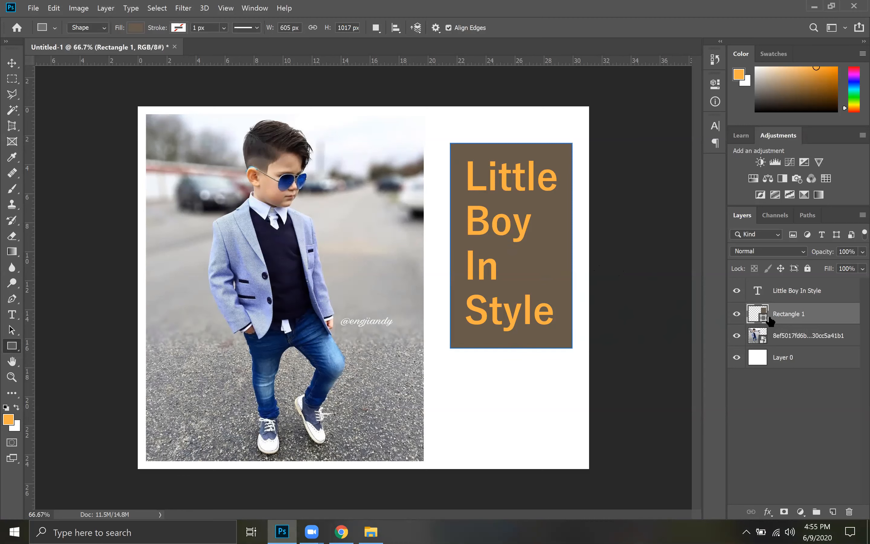
right_click(760, 317)
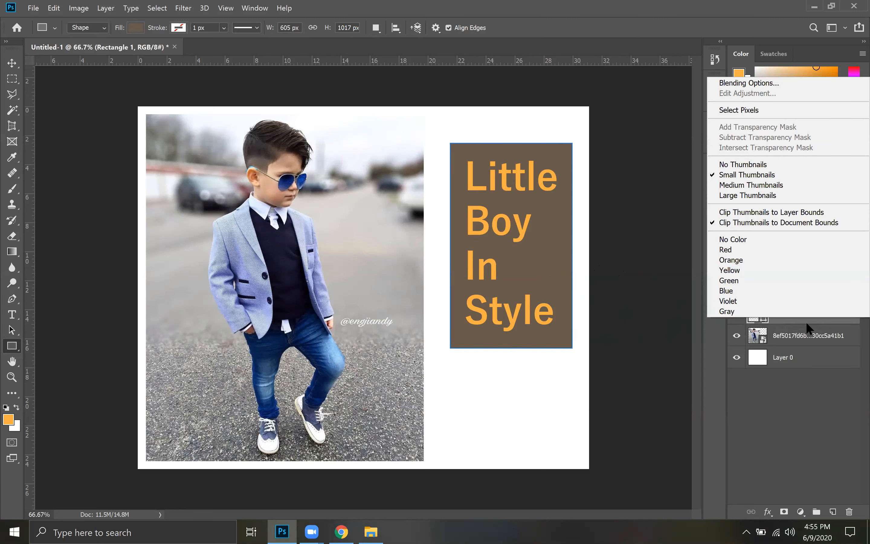
left_click(806, 321)
right_click(778, 309)
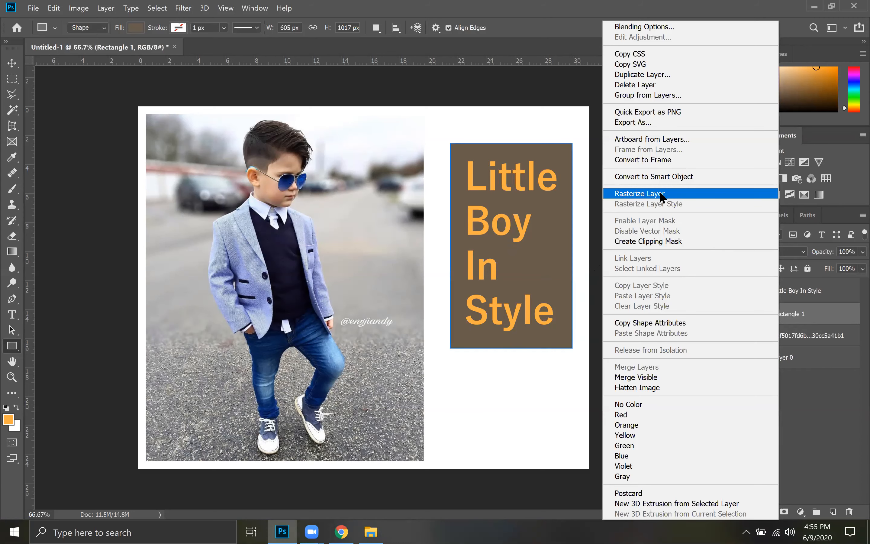
left_click(671, 193)
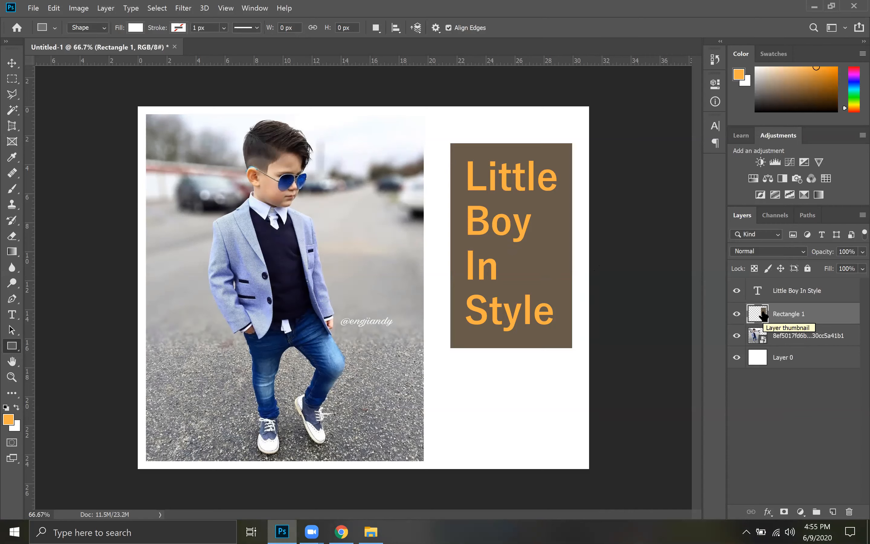
Step: Rasterize the blazer photo's smart object layer, and convert it back to a smart object
left_click(763, 339)
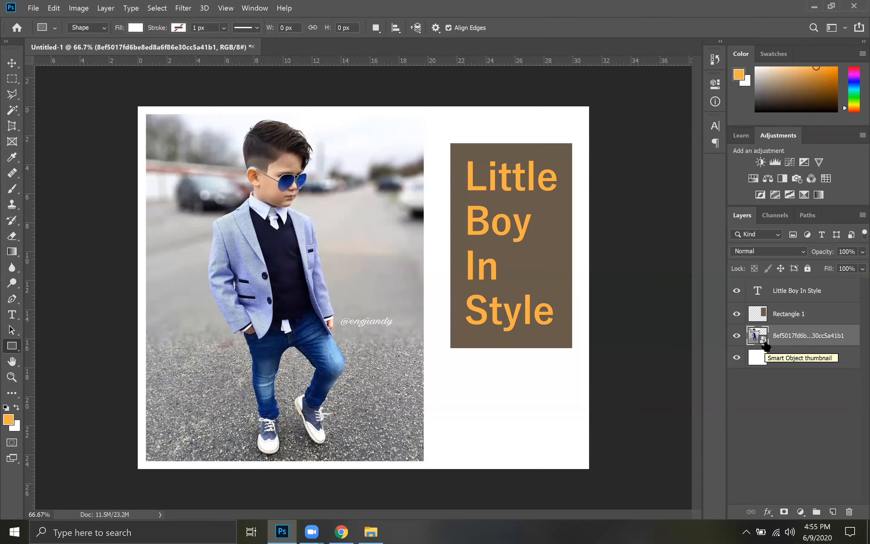
right_click(803, 340)
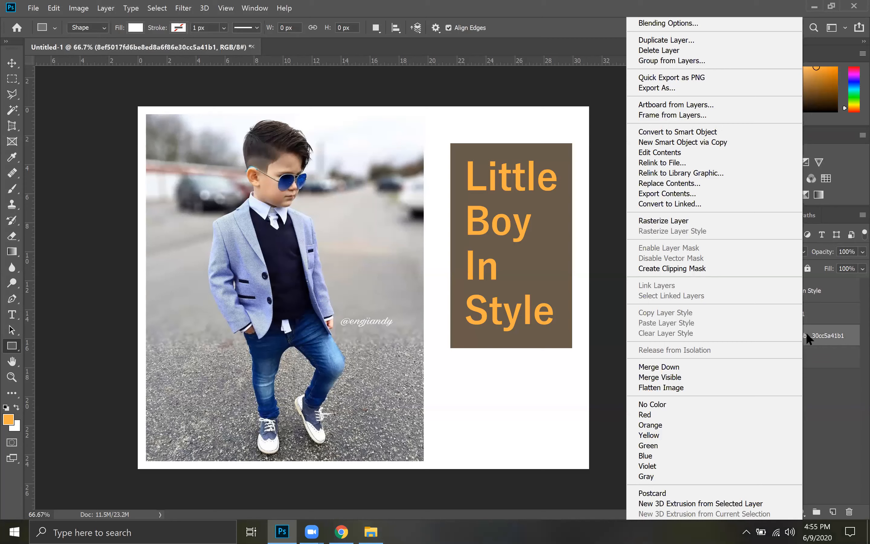
left_click(678, 221)
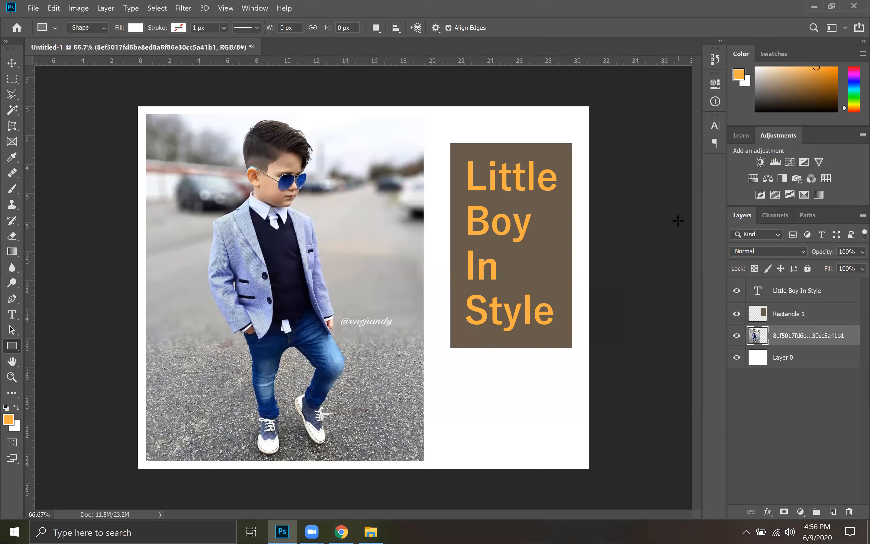
right_click(802, 335)
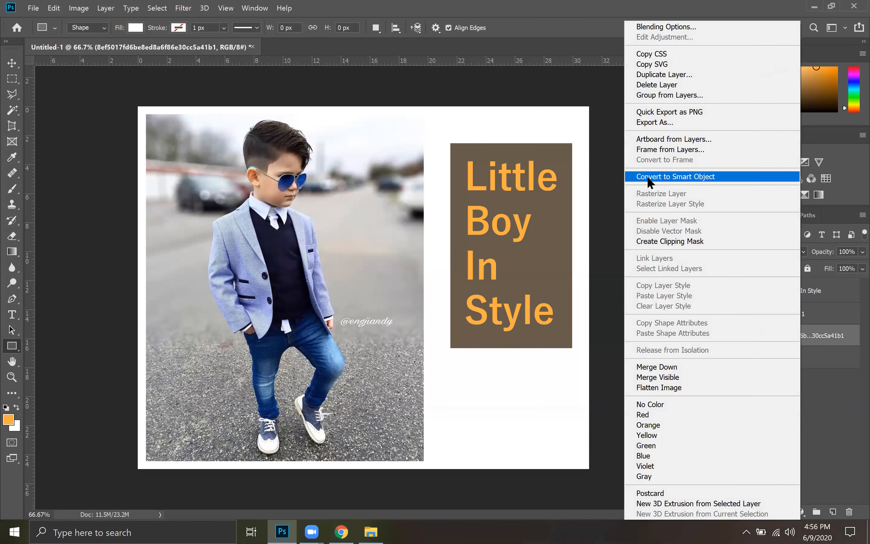
left_click(722, 177)
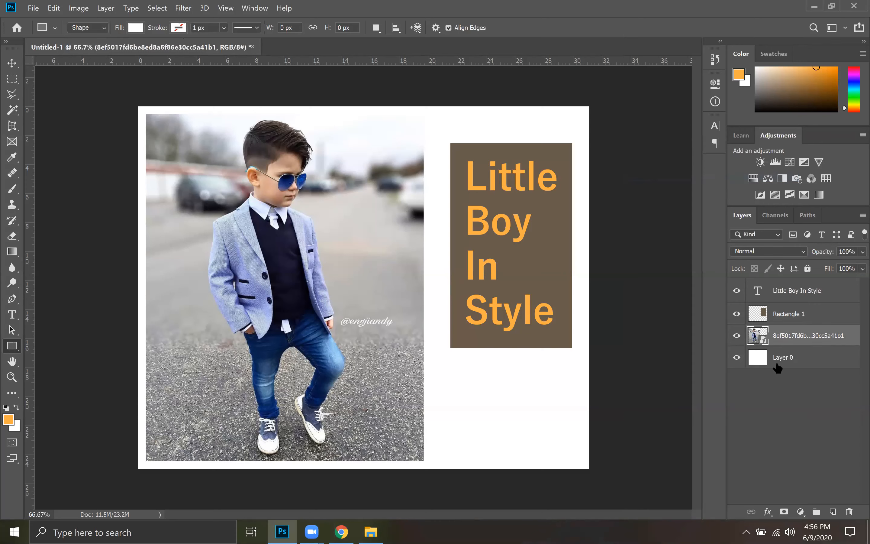
Step: Open the blazer photo smart object's contents in a separate document and compare it with the Untitled-1 layout
double_click(762, 336)
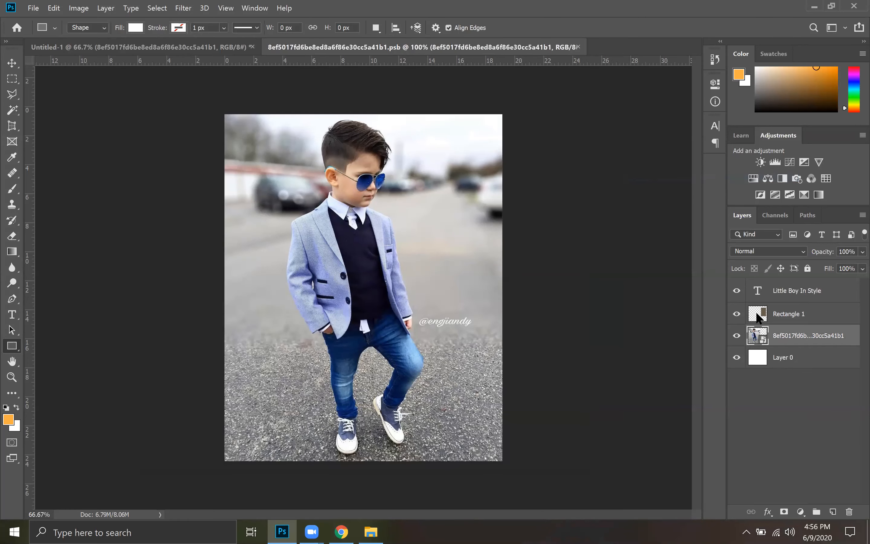
left_click(191, 42)
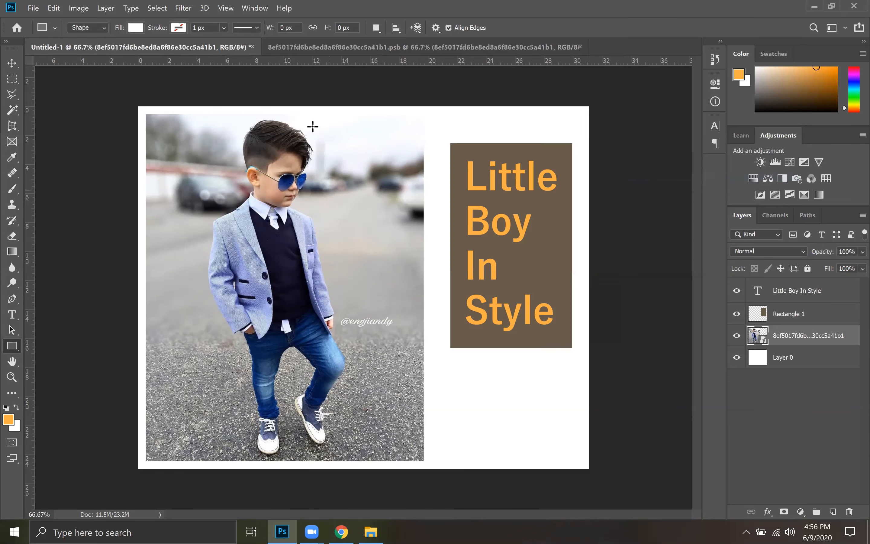
left_click(374, 47)
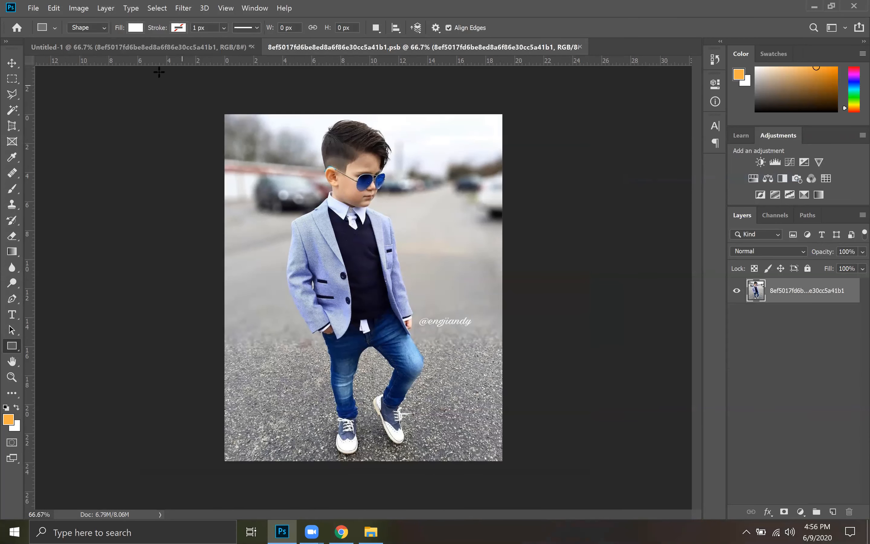
left_click(215, 46)
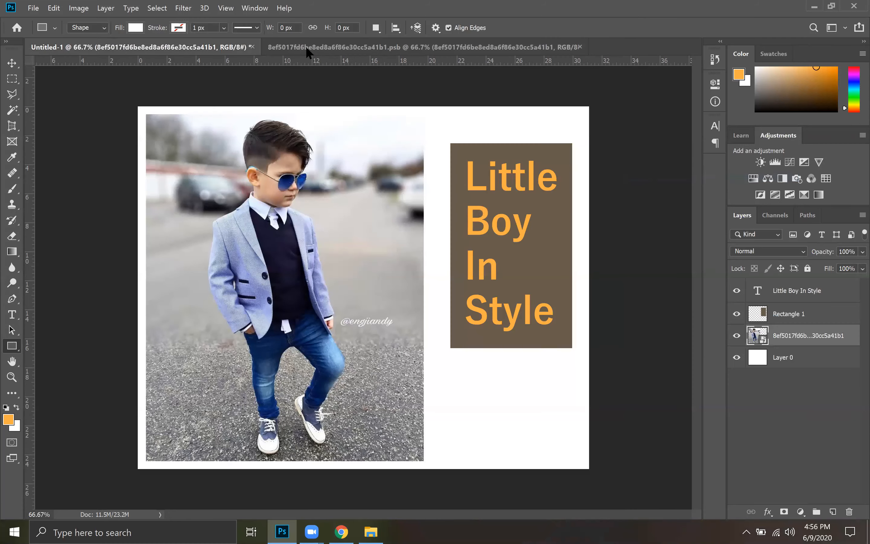
key("ctrl+Tab")
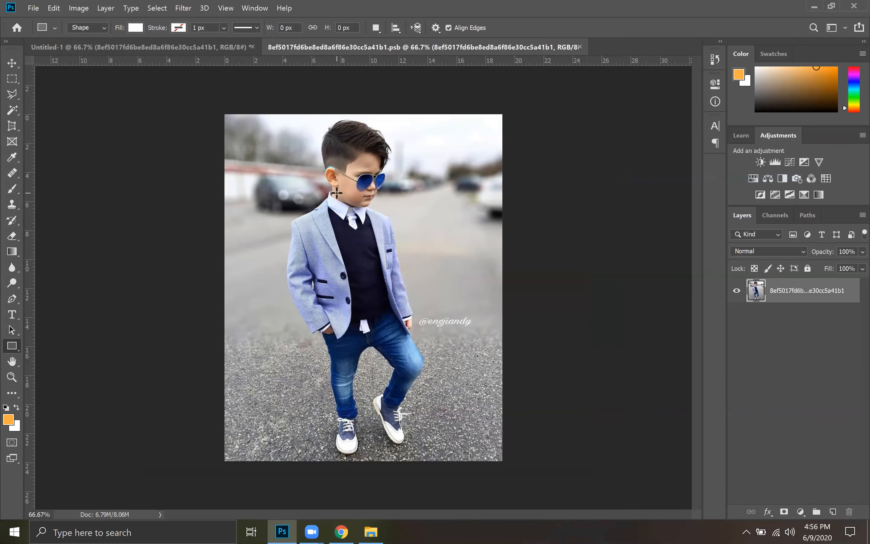
Step: Place the b92b45ec1062e6020805b3dbce1497cf.jpg photo of the boy with the hat as an embedded image in the smart object's document
left_click(31, 10)
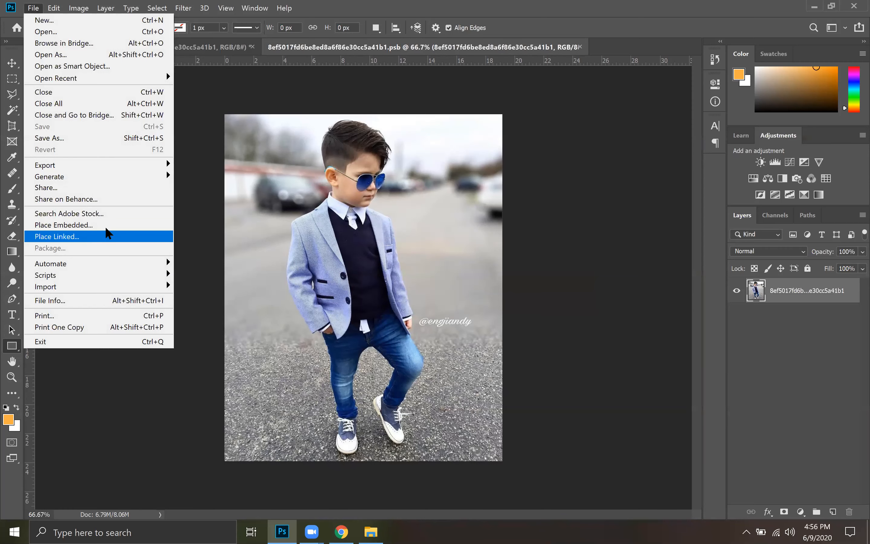
left_click(64, 224)
scroll(212, 158, "down", 3)
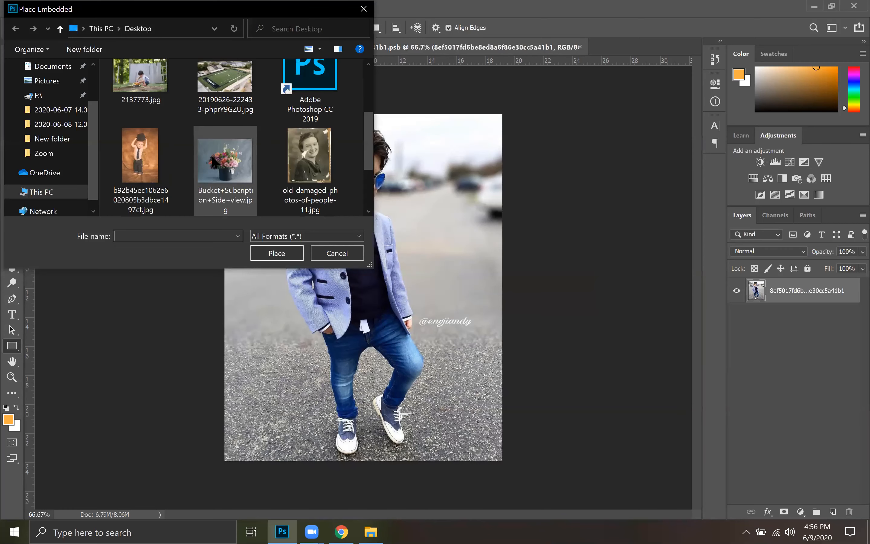
scroll(212, 162, "down", 2)
left_click(143, 99)
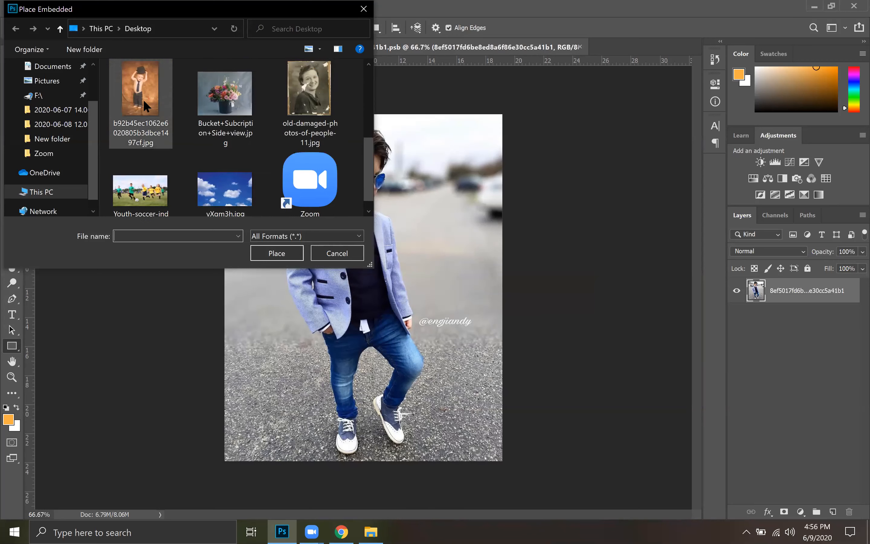
left_click(292, 251)
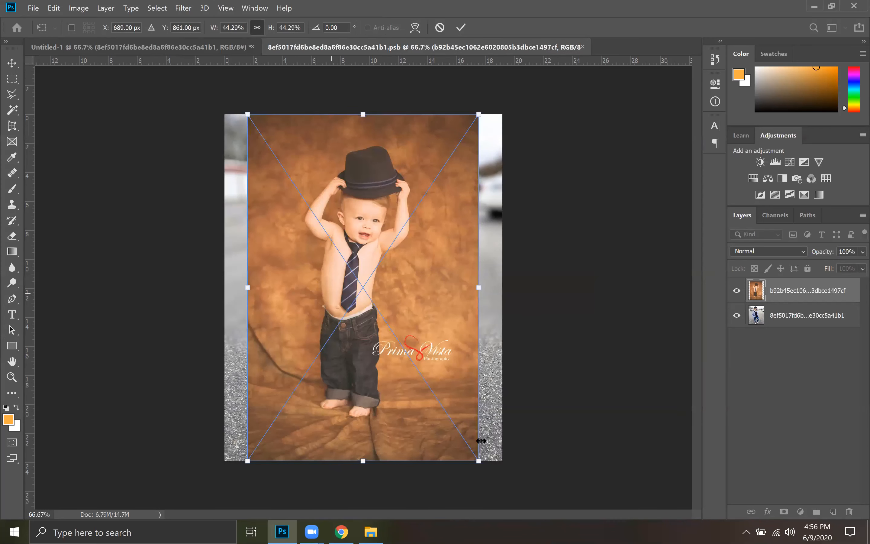
Step: Enlarge and reposition the placed hat photo so it covers the whole canvas, and commit the transform
left_click_drag(480, 466, 501, 492)
left_click_drag(427, 332, 381, 317)
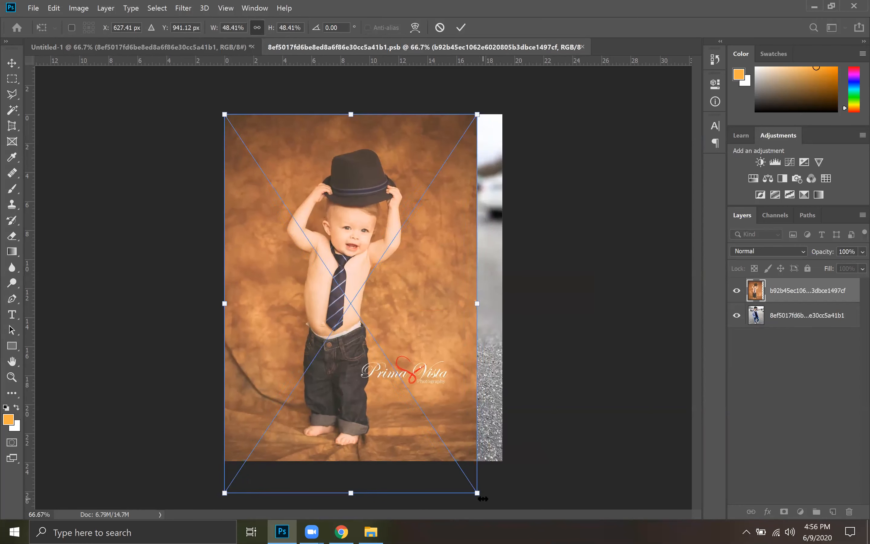
left_click_drag(481, 498, 508, 499)
left_click_drag(376, 338, 378, 318)
left_click(461, 27)
key("u")
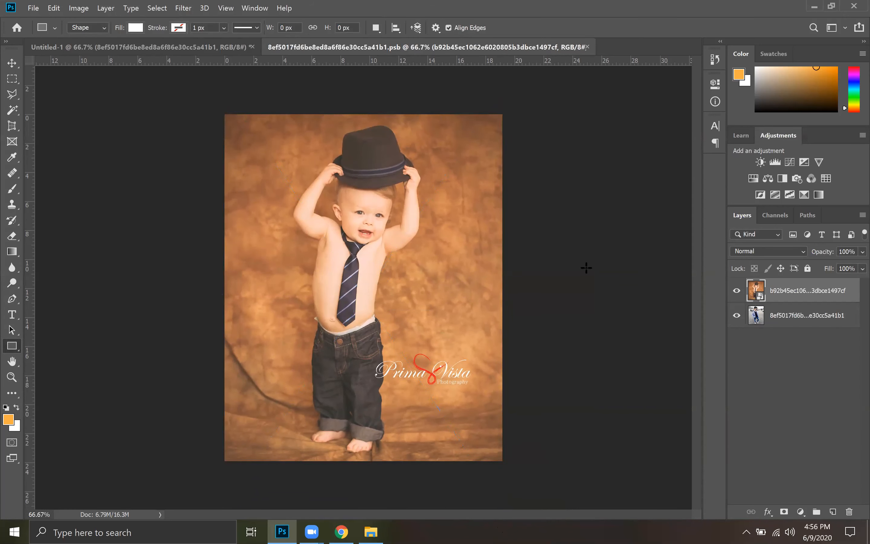
Step: Save the smart object's contents, check the updated photo in the Untitled-1 layout, and close the contents document
left_click(33, 8)
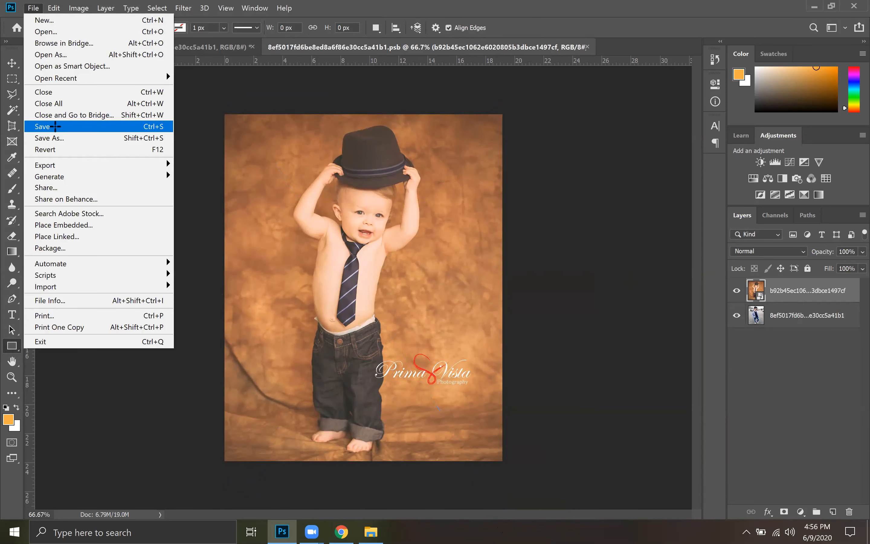
left_click(55, 126)
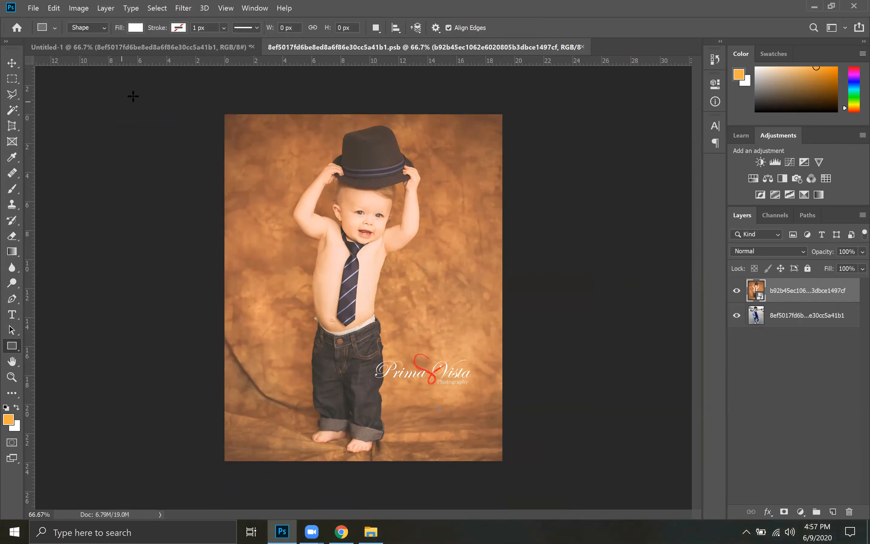
left_click(156, 46)
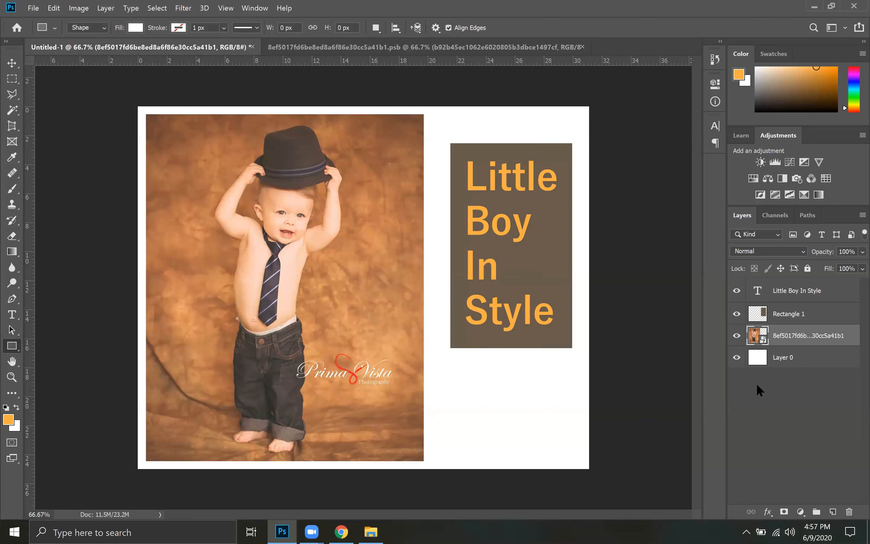
left_click(407, 43)
left_click(583, 47)
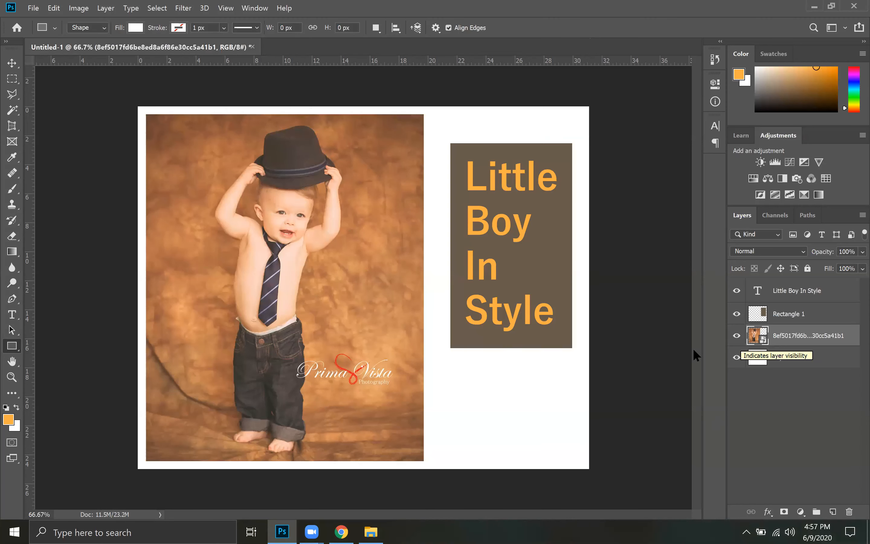
Step: Toggle the photo smart object layer's visibility off and on in the layout
left_click(736, 336)
left_click(736, 336)
left_click(736, 336)
left_click(737, 336)
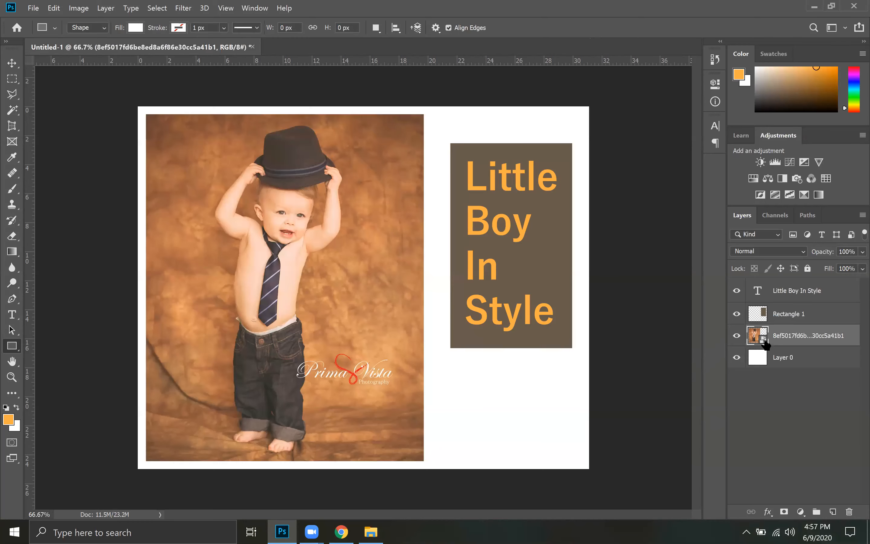
Step: Reopen the smart object's contents, hide the hat photo layer, and save to update the Untitled-1 layout
double_click(764, 341)
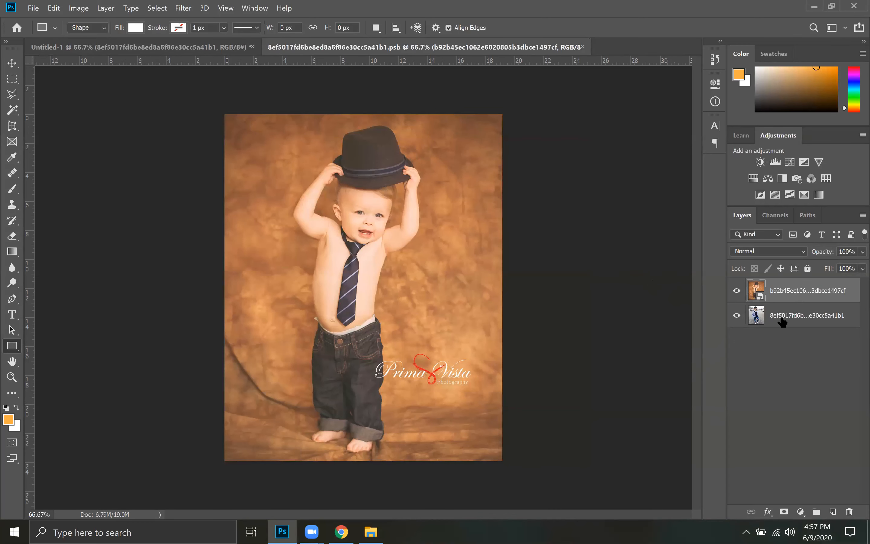
left_click(737, 291)
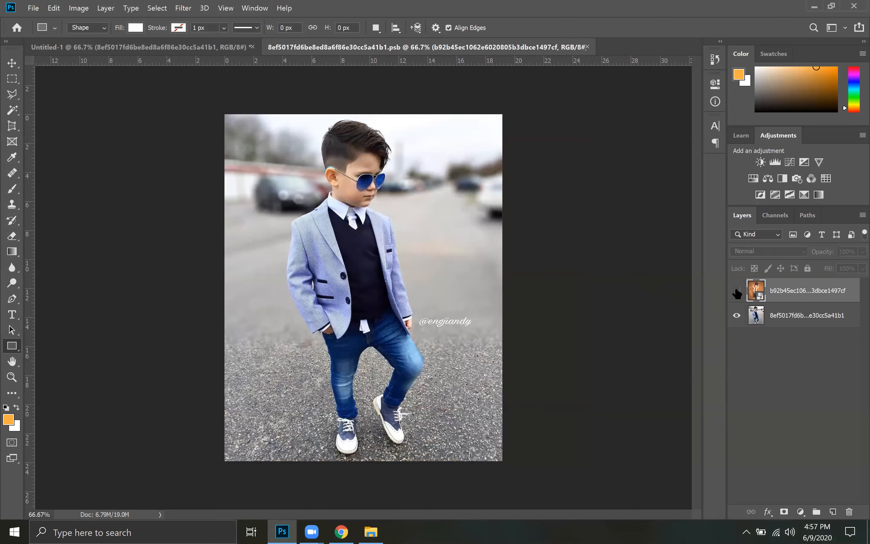
left_click(33, 8)
left_click(196, 64)
key("ctrl+Tab")
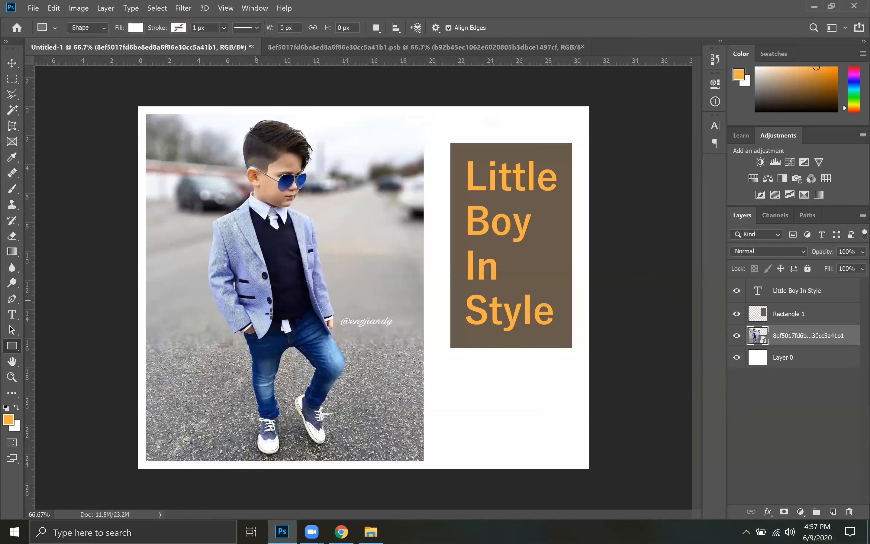
Step: Return to the smart object's contents and make the hat photo layer visible again
left_click(388, 45)
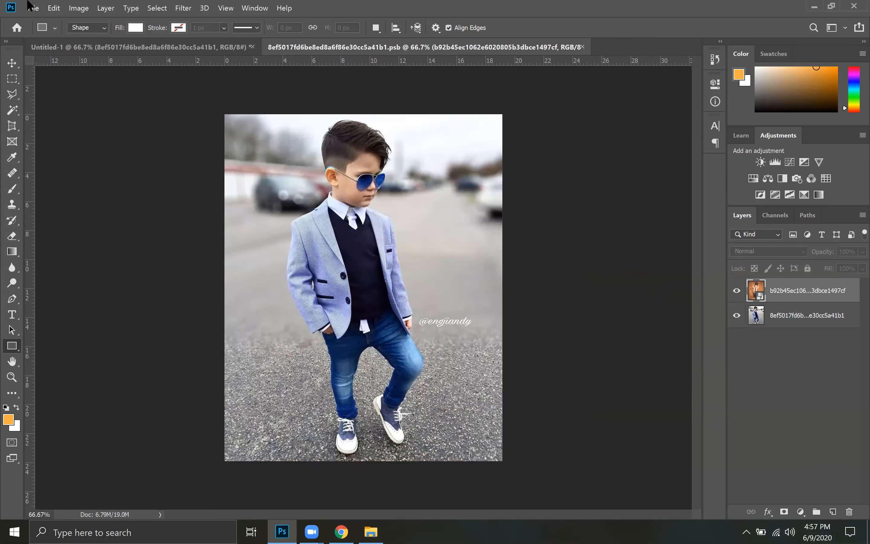
left_click(736, 290)
left_click(737, 291)
left_click(736, 291)
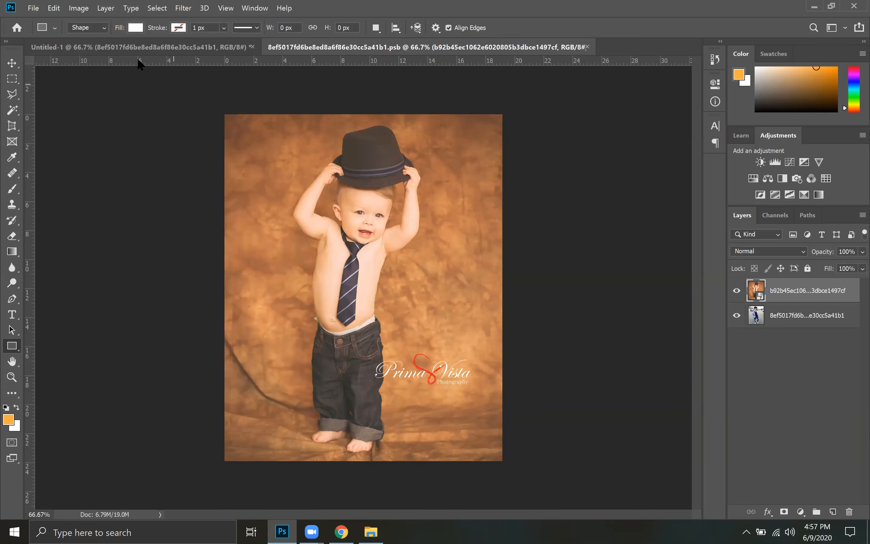
Step: Place 2137773.jpg, the photo of the boy with the toy truck, as an embedded image above the hat photo
left_click(35, 9)
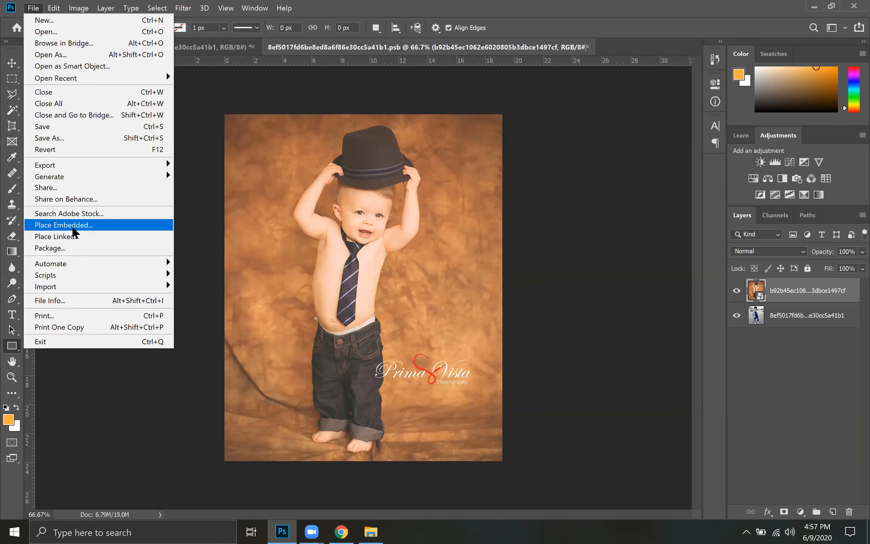
left_click(83, 227)
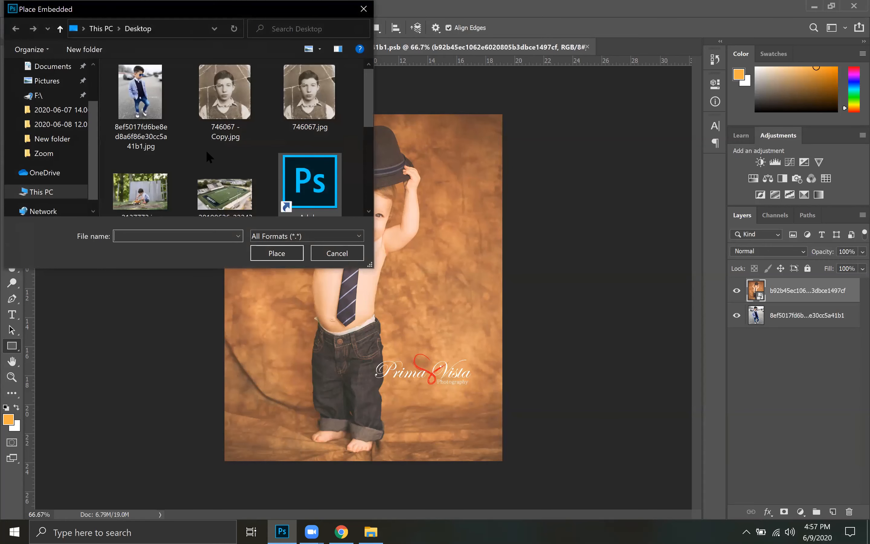
scroll(206, 150, "down", 2)
scroll(208, 151, "up", 3)
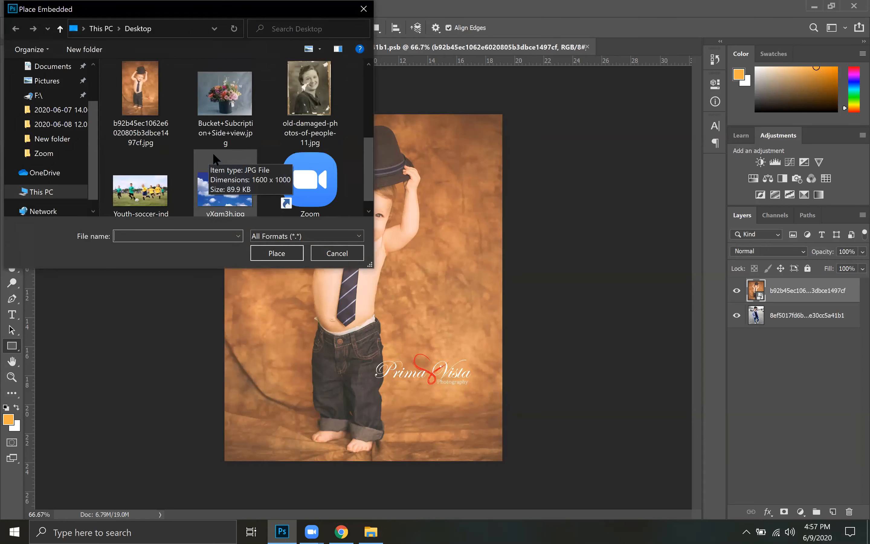
scroll(214, 155, "down", 3)
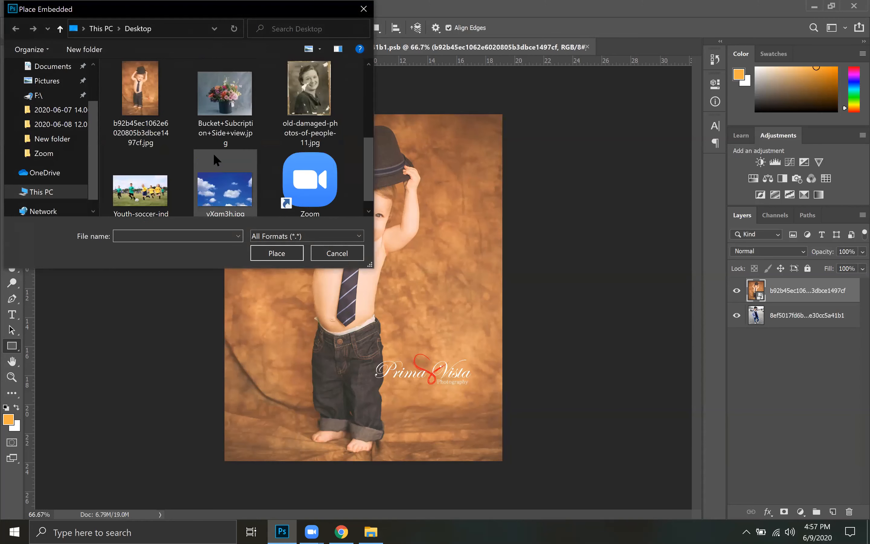
scroll(279, 119, "up", 5)
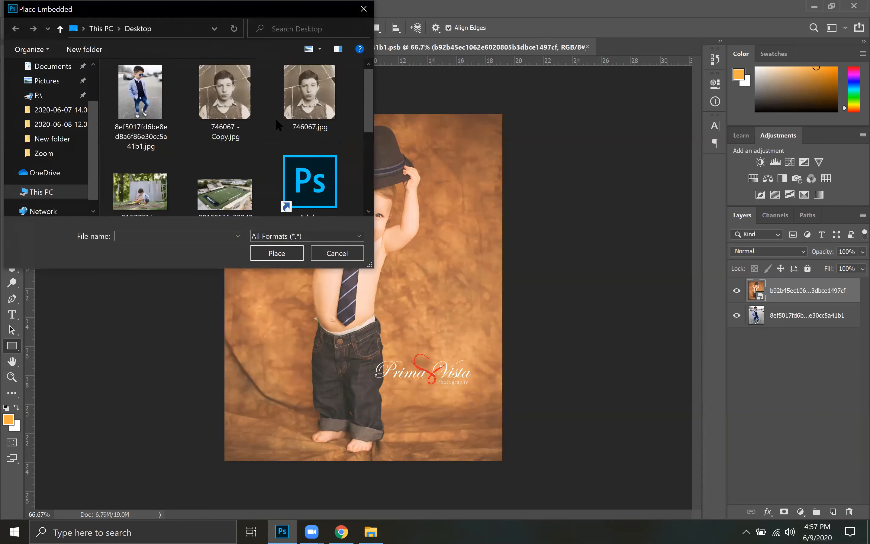
left_click(160, 175)
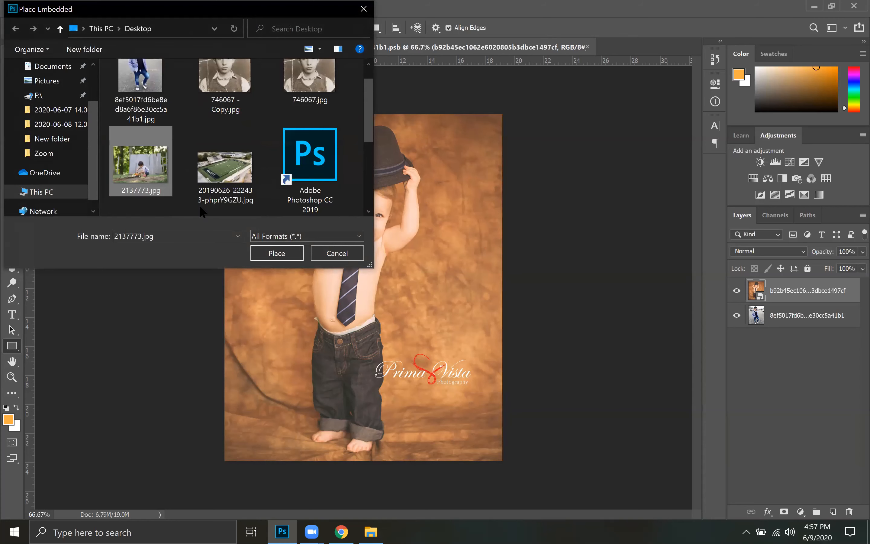
left_click(276, 252)
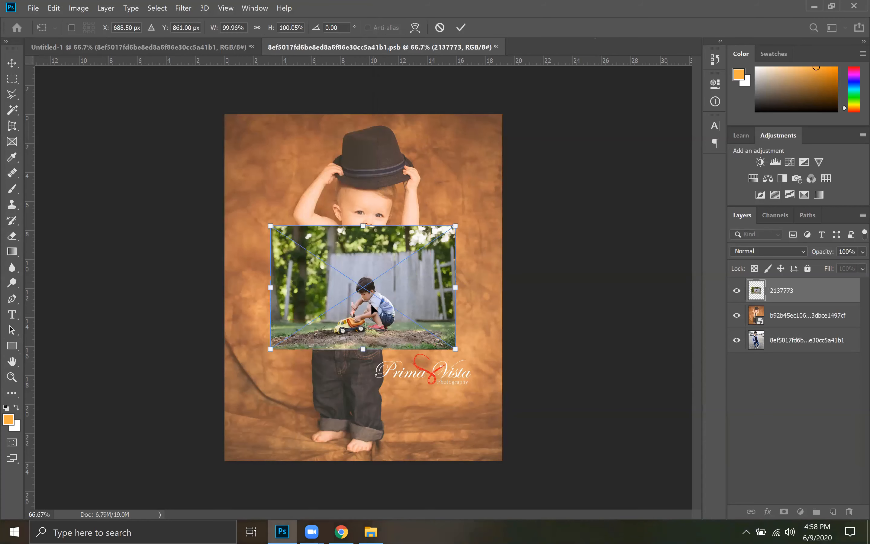
Step: Scale the toy truck photo proportionally to about 280.5% and position it so it covers the whole canvas height and width
left_click_drag(447, 350, 622, 509)
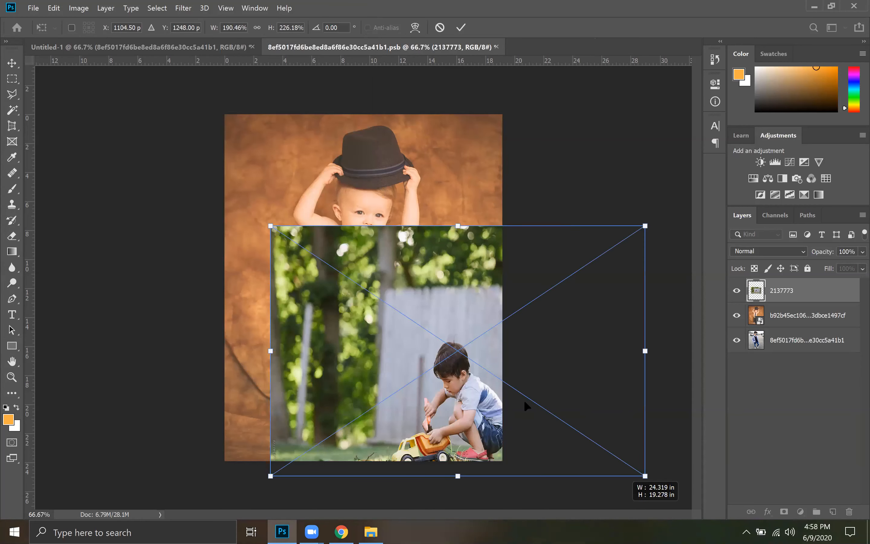
left_click_drag(478, 360, 301, 214)
left_click_drag(453, 320, 633, 522)
left_click_drag(610, 425, 663, 460)
left_click_drag(662, 81, 612, 115)
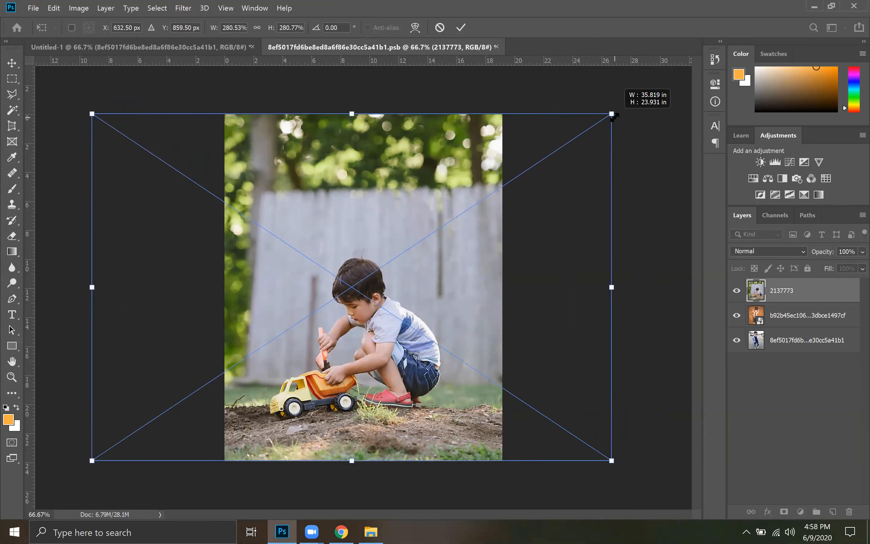
left_click(462, 28)
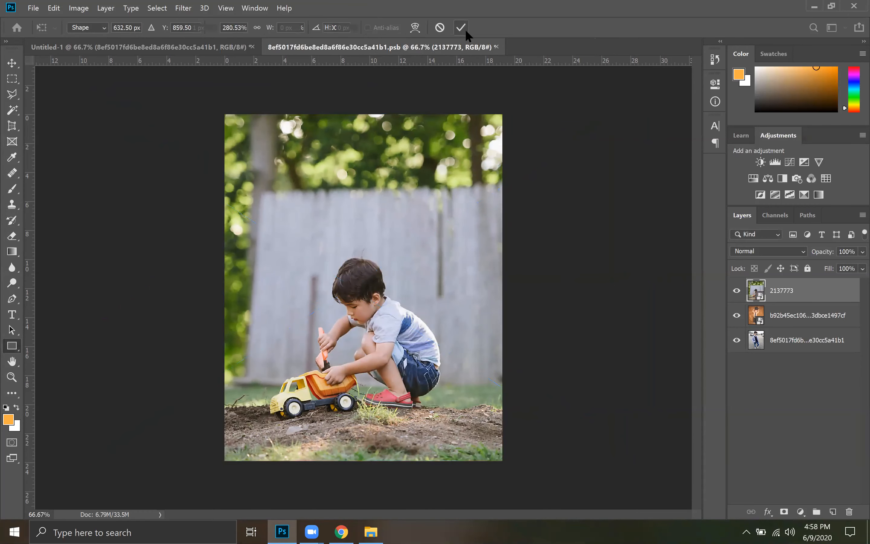
Step: Save the smart object's contents and return to the Untitled-1 layout to update its photo
left_click(179, 46)
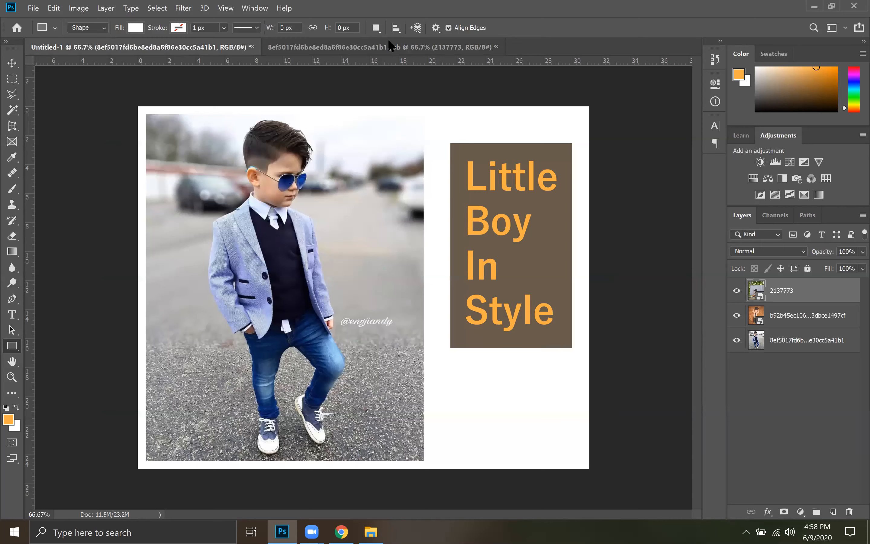
left_click(341, 46)
left_click(33, 7)
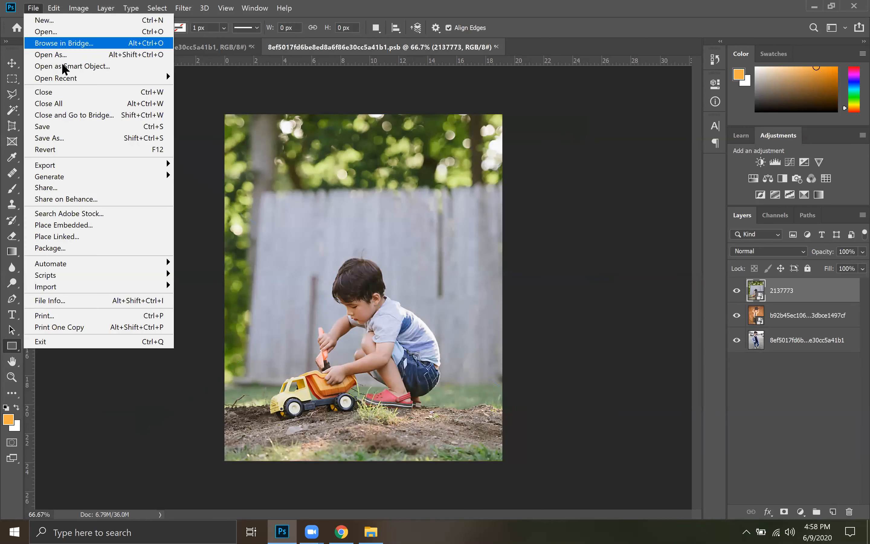
left_click(71, 126)
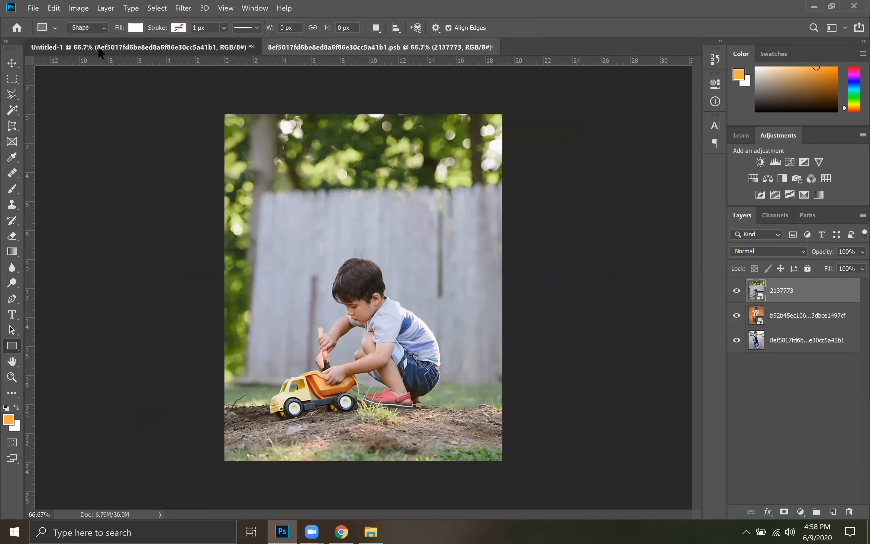
left_click(100, 50)
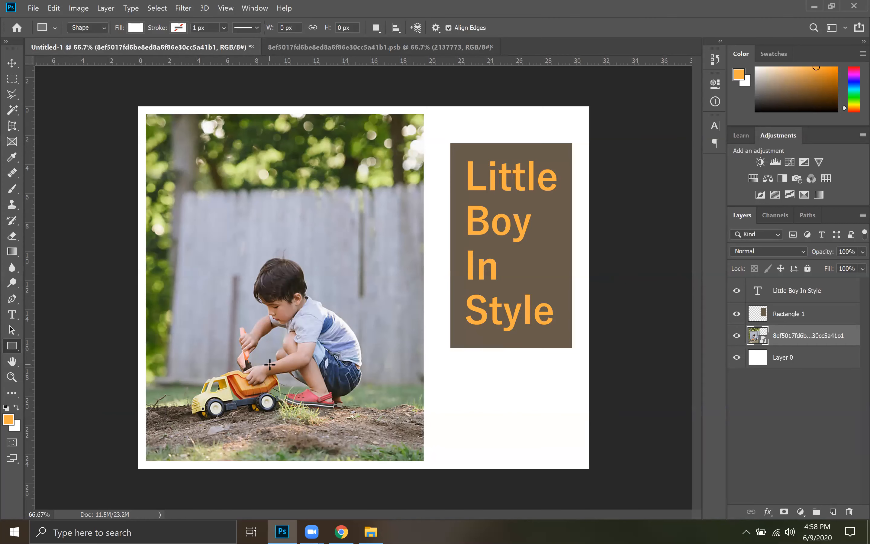
Step: Compare the smart object's contents with the Untitled-1 layout, and close the contents document
left_click(389, 45)
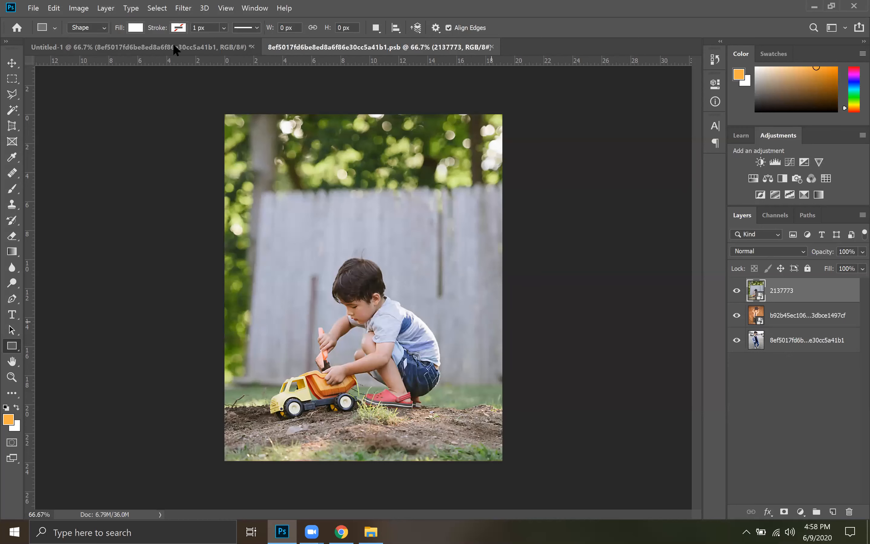
left_click(187, 45)
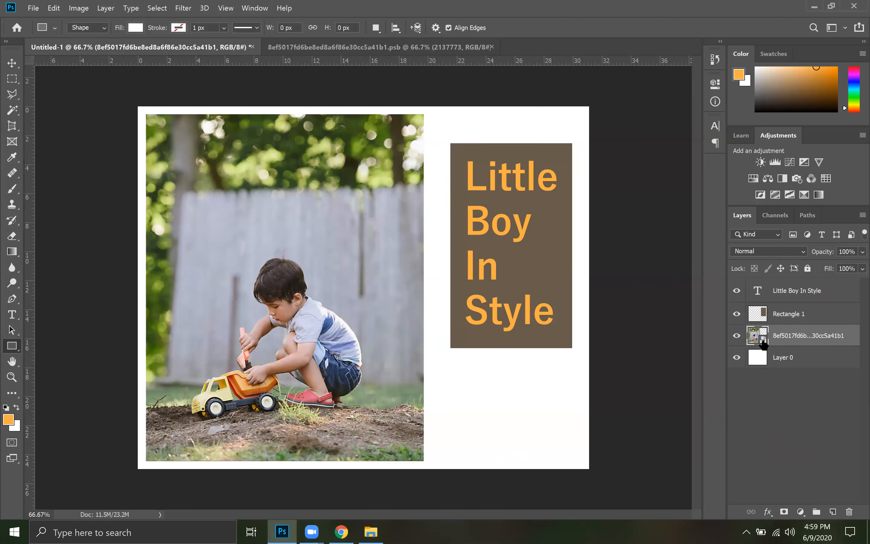
left_click(379, 52)
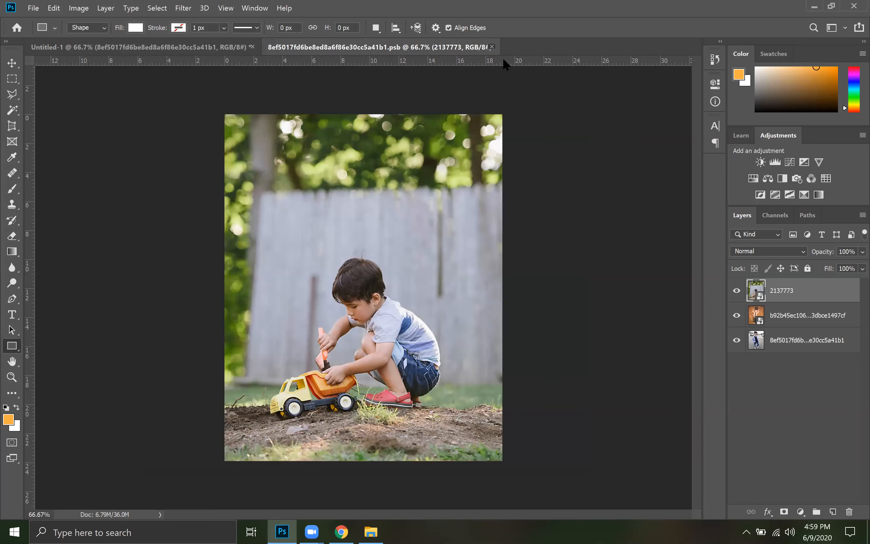
key("ctrl+w")
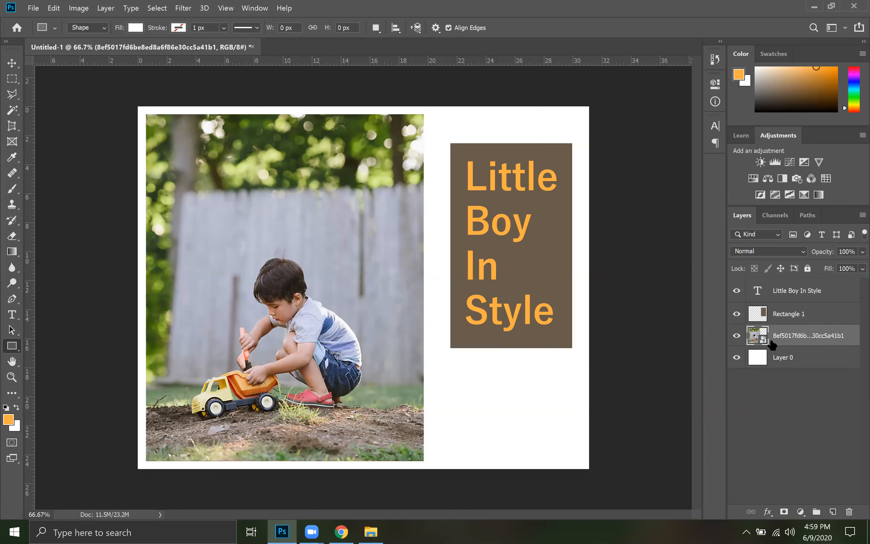
Step: Reopen the smart object's contents from the layout and toggle the toy truck and hat photo layers off and on
double_click(762, 342)
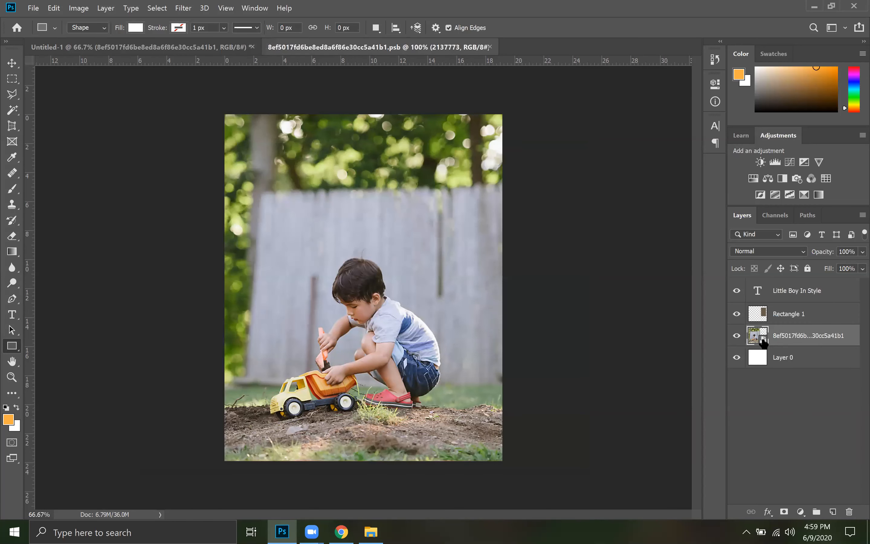
left_click(736, 290)
left_click(737, 315)
left_click(739, 313)
left_click(737, 292)
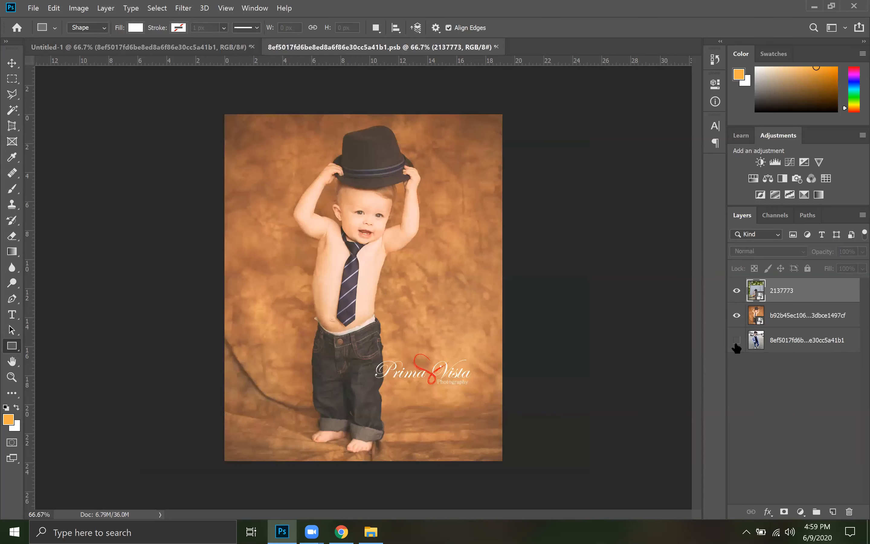
left_click(40, 46)
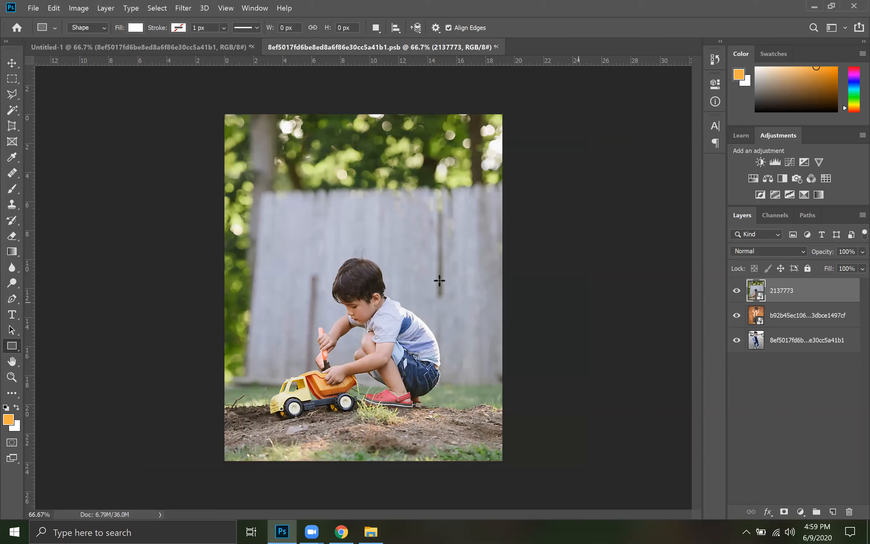